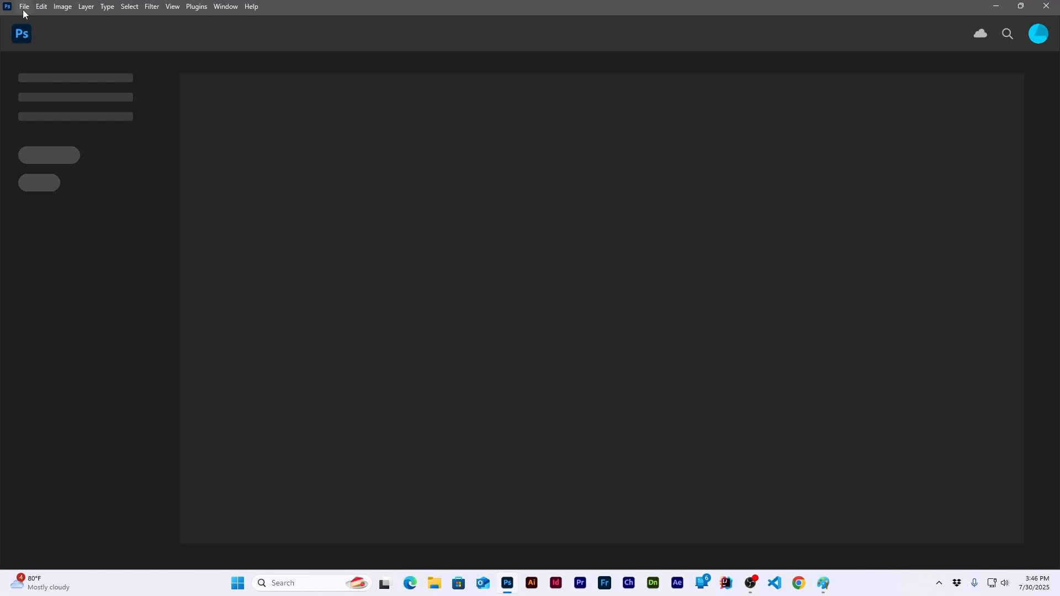
Create a new 24 x 60 inch document at 300 pixels/inch in CMYK Color with a white background
left_click(22, 9)
left_click(33, 18)
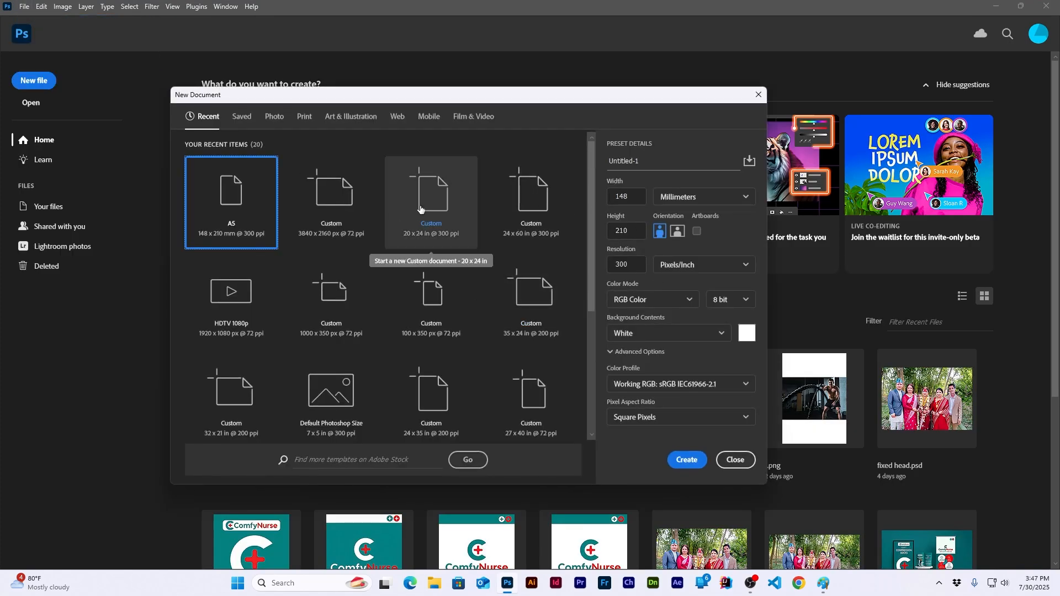
left_click(531, 202)
left_click(623, 196)
key("Tab")
key("Tab")
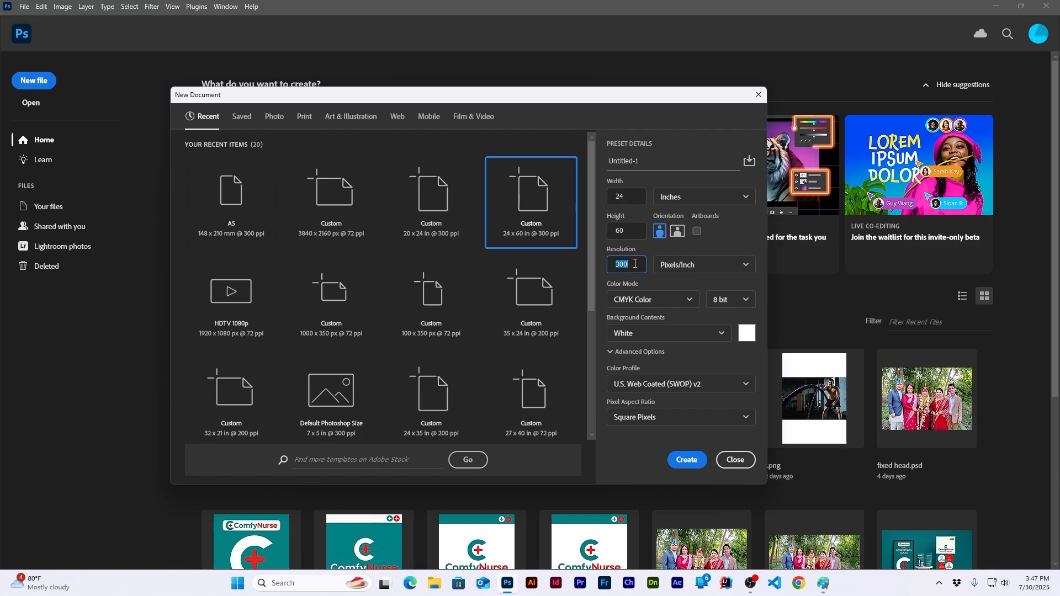
left_click(629, 195)
left_click(688, 460)
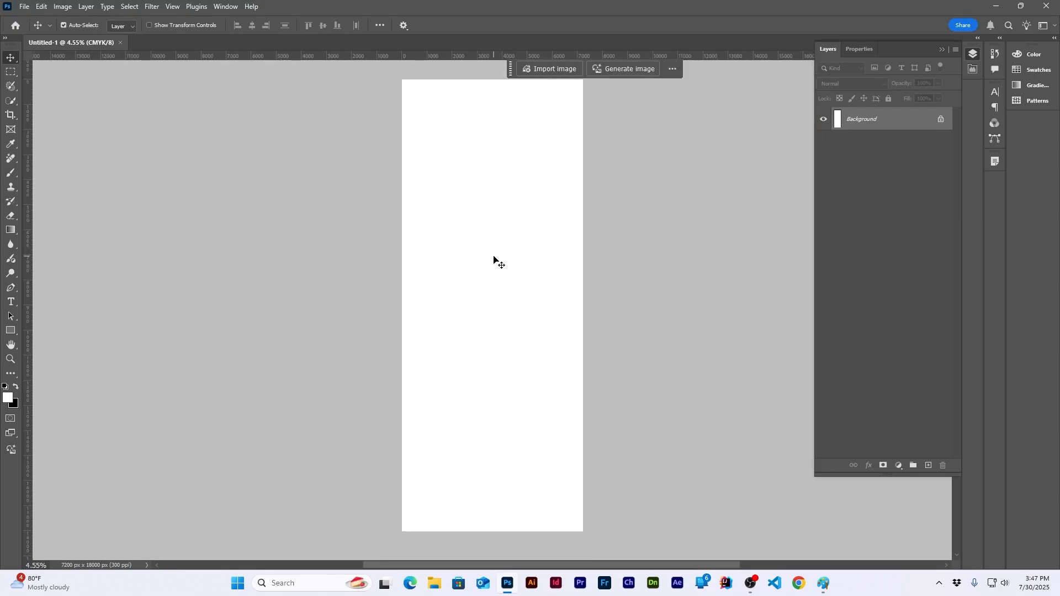
scroll(478, 346, "down", 1)
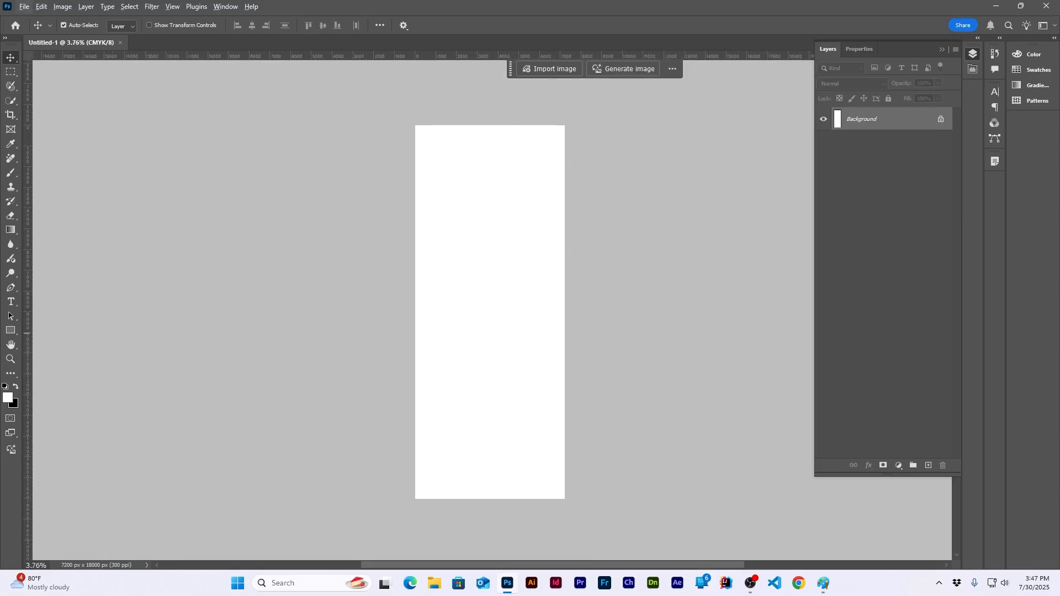
key("alt+Tab")
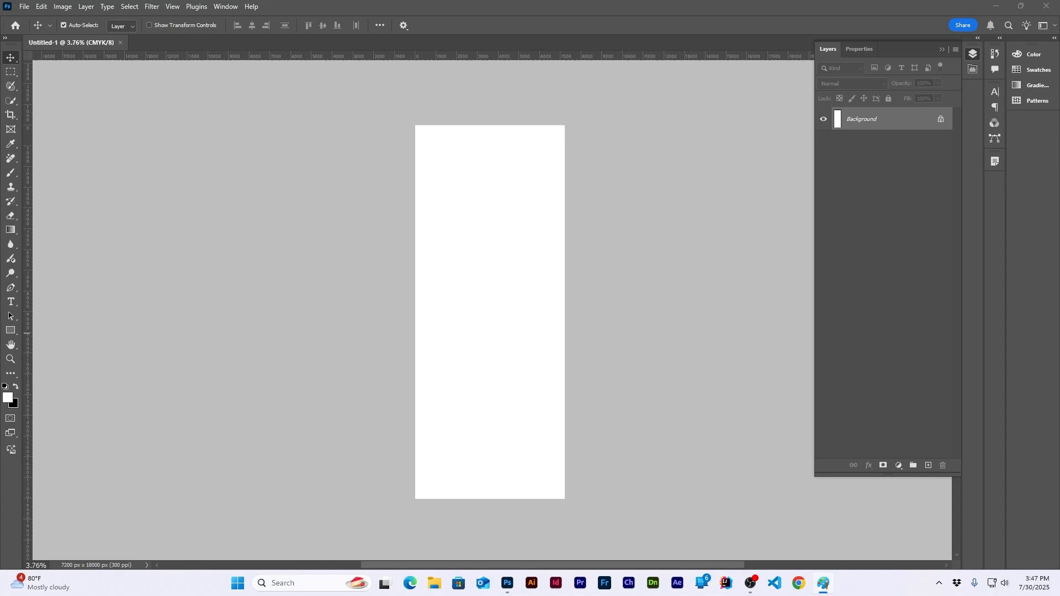
scroll(482, 260, "up", 1)
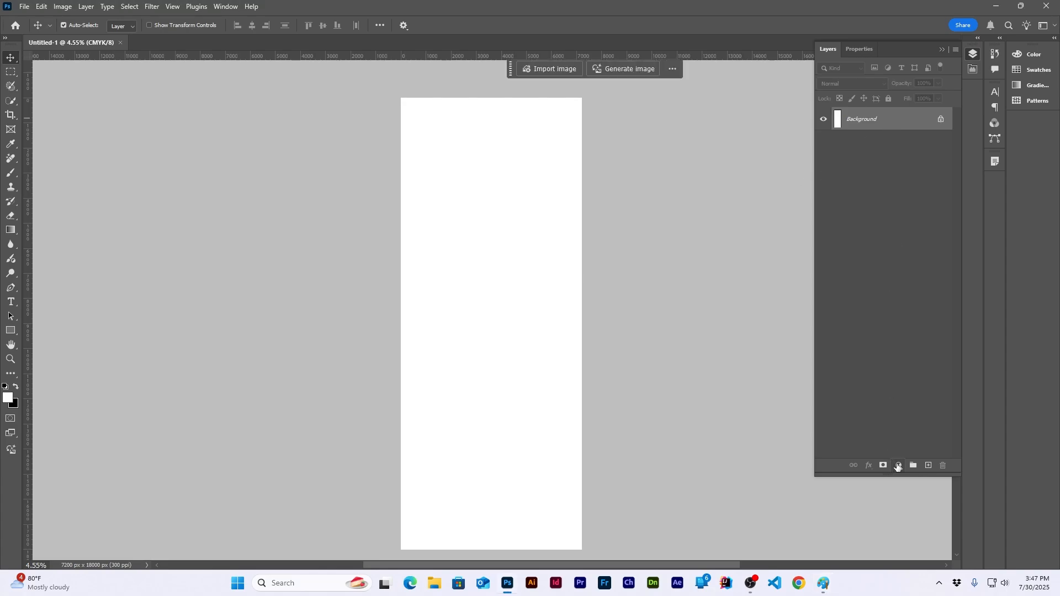
Open size.txt from the folder "roll of banner design for comfy" and copy its colour code 008080
left_click(434, 583)
left_click(50, 153)
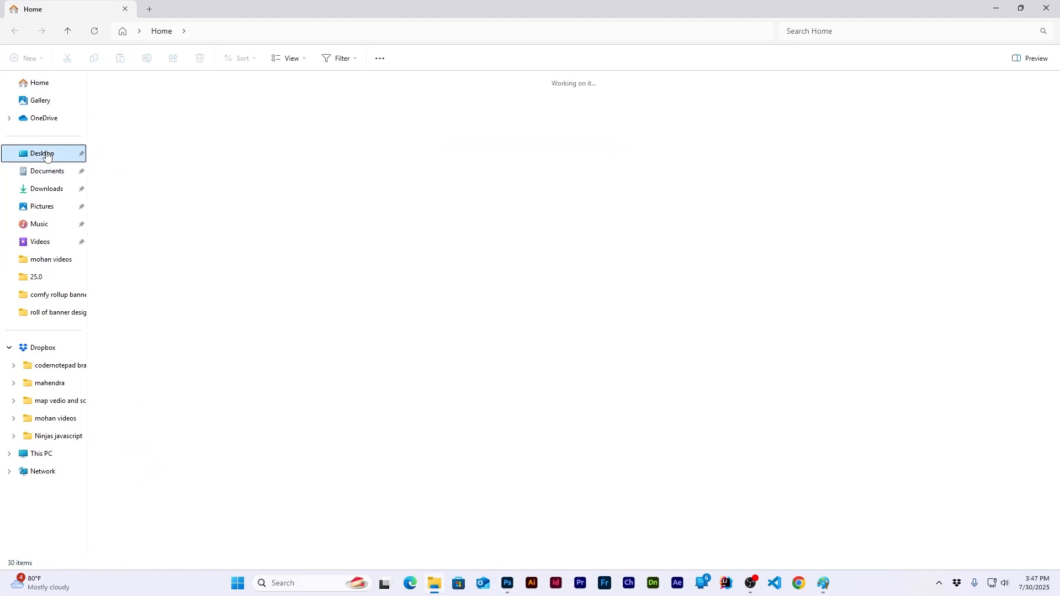
left_click(995, 6)
left_click(995, 5)
double_click(481, 188)
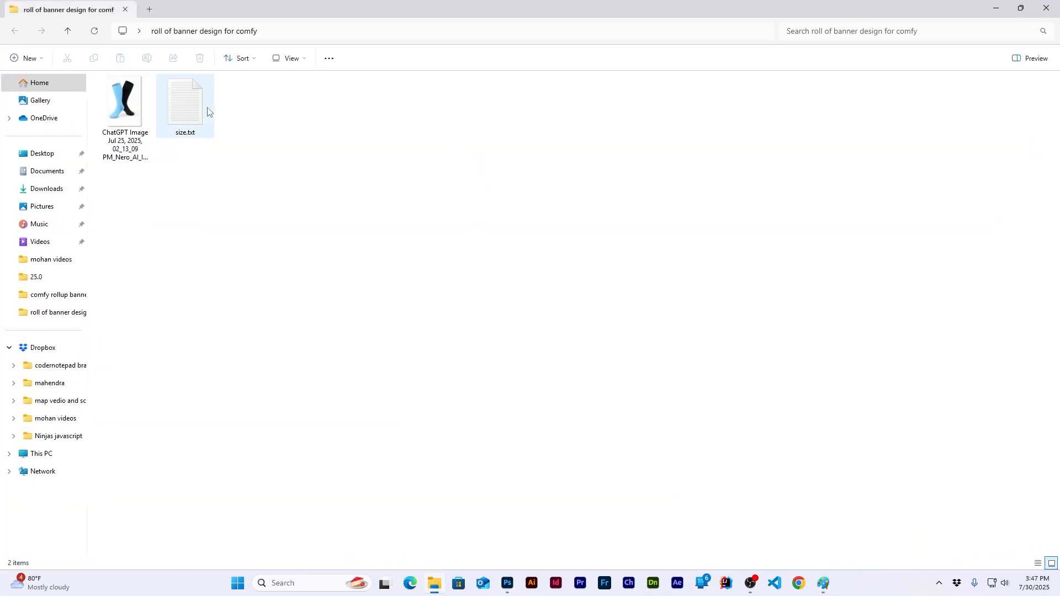
double_click(207, 107)
double_click(281, 187)
key("ctrl+c")
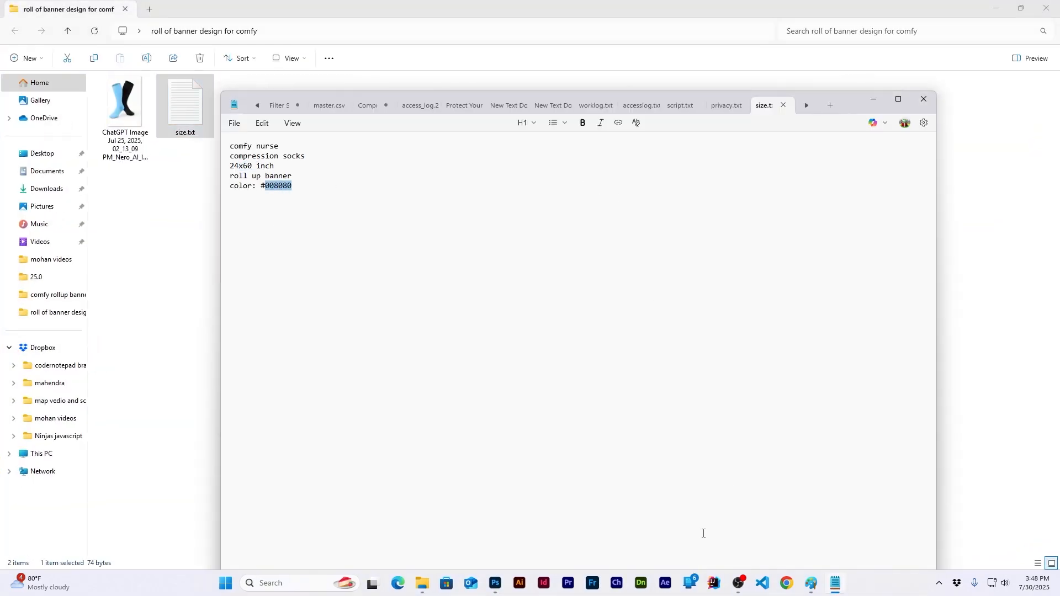
Return to Photoshop and add a Solid Color fill layer with the copied colour #008080
left_click(495, 583)
left_click(901, 467)
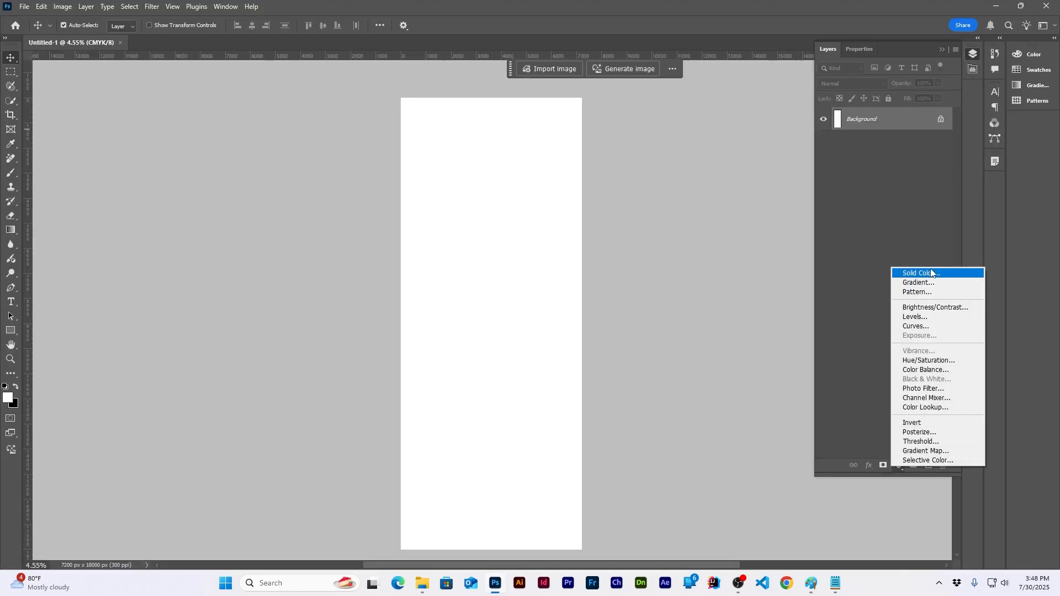
left_click(932, 272)
key("ctrl+v")
left_click(961, 241)
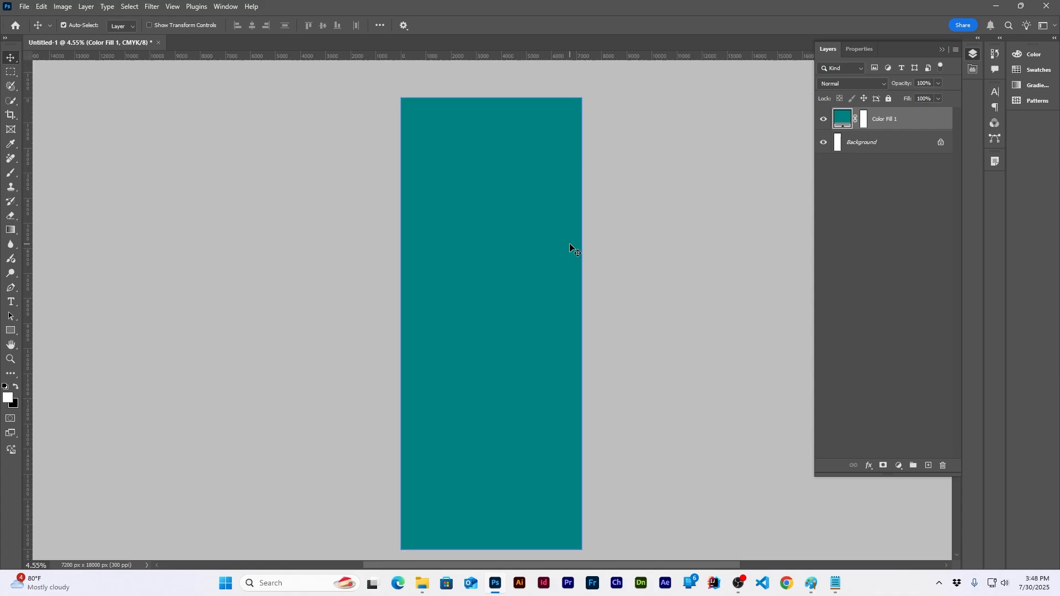
Place two horizontal guides across the banner, one in its upper part and one near its bottom edge
left_click_drag(620, 56, 633, 177)
left_click_drag(660, 56, 721, 521)
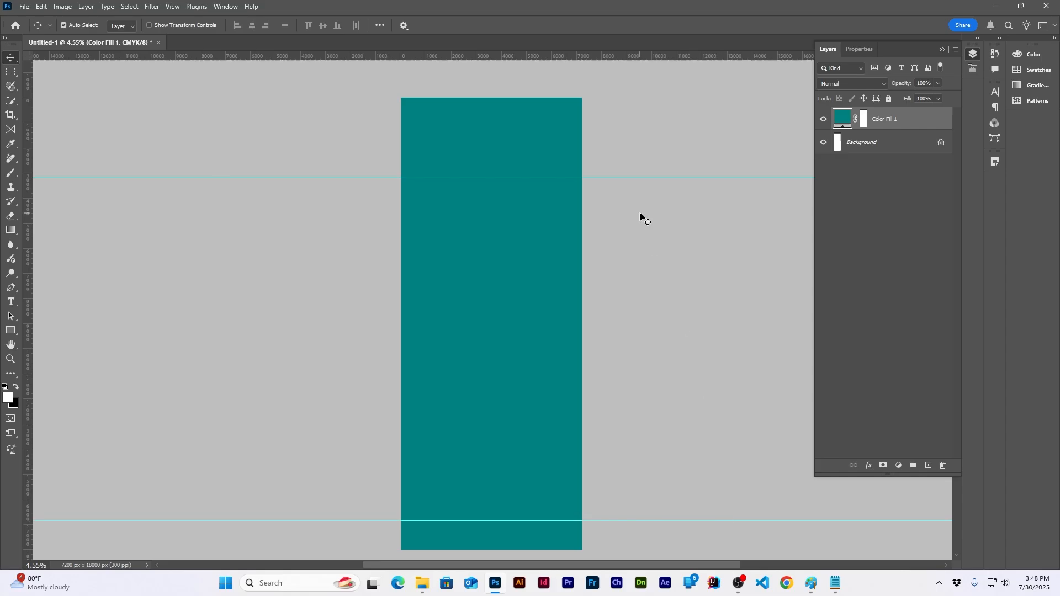
left_click(25, 7)
left_click(33, 32)
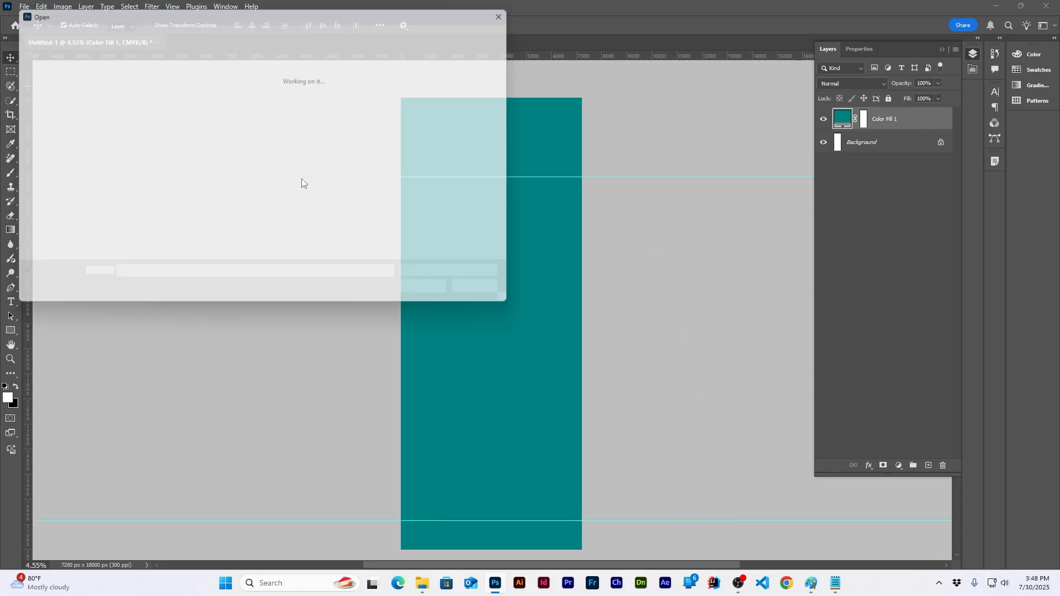
left_click(39, 108)
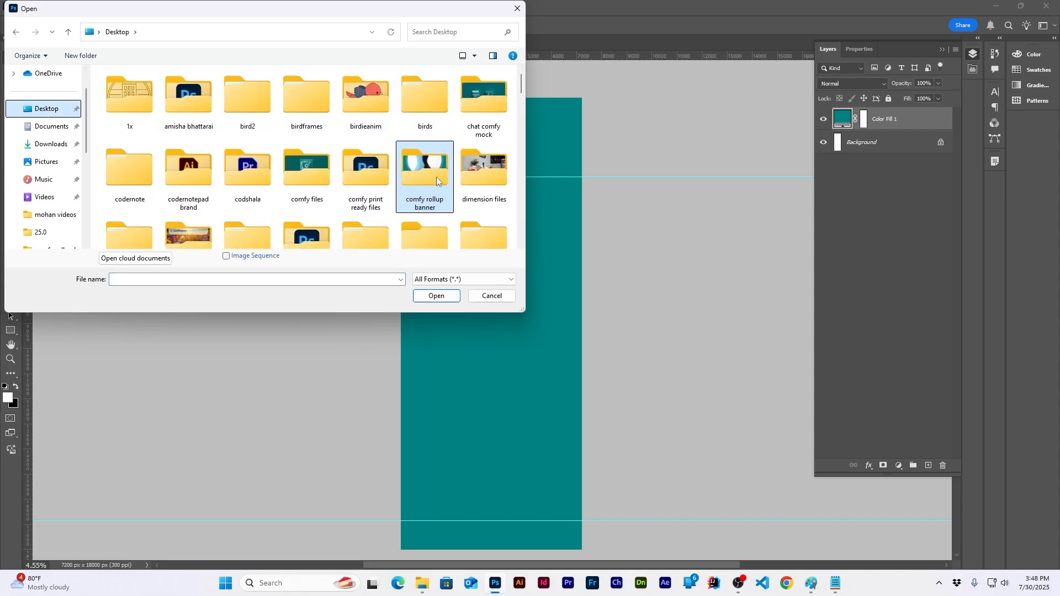
left_click(514, 9)
Place the sock picture from the banner design folder into the document, scaled down and positioned in the banner's upper half between the guides
left_click(996, 6)
left_click(932, 98)
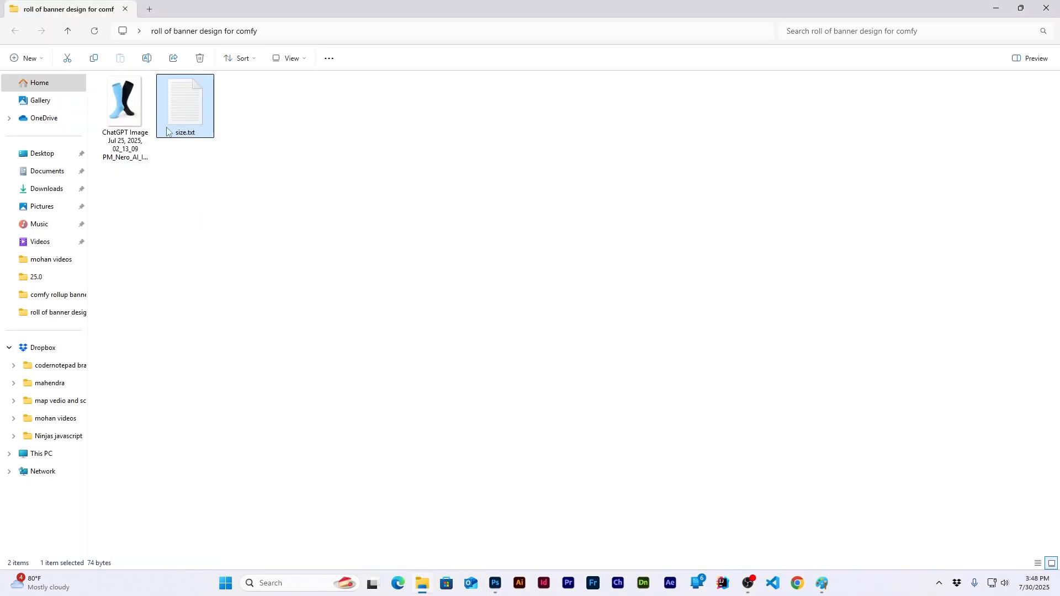
left_click_drag(120, 115, 472, 337)
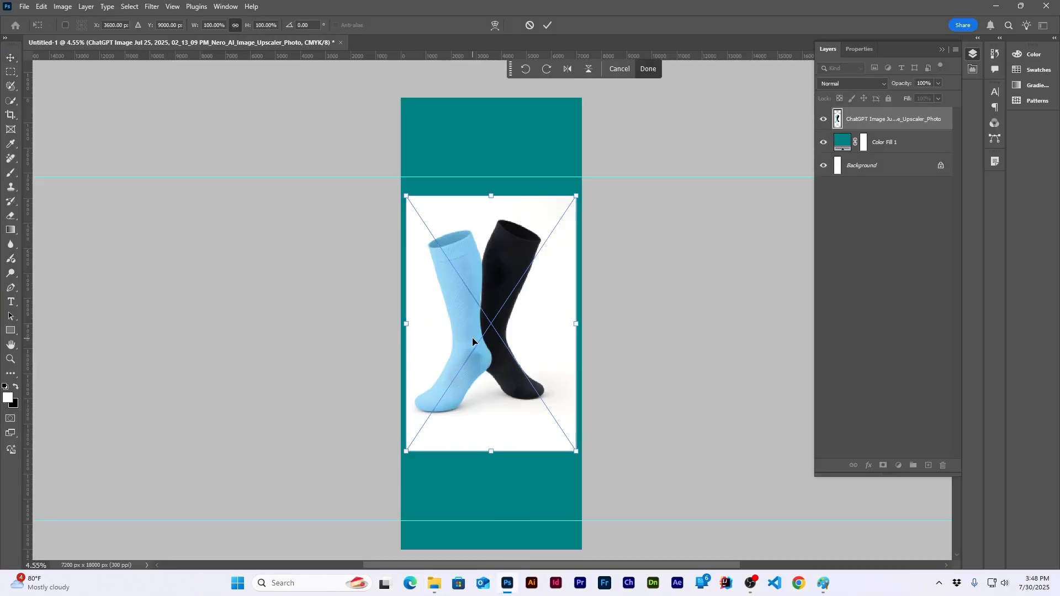
left_click_drag(575, 196, 514, 263)
left_click_drag(471, 353, 495, 296)
left_click(547, 25)
scroll(475, 319, "up", 1)
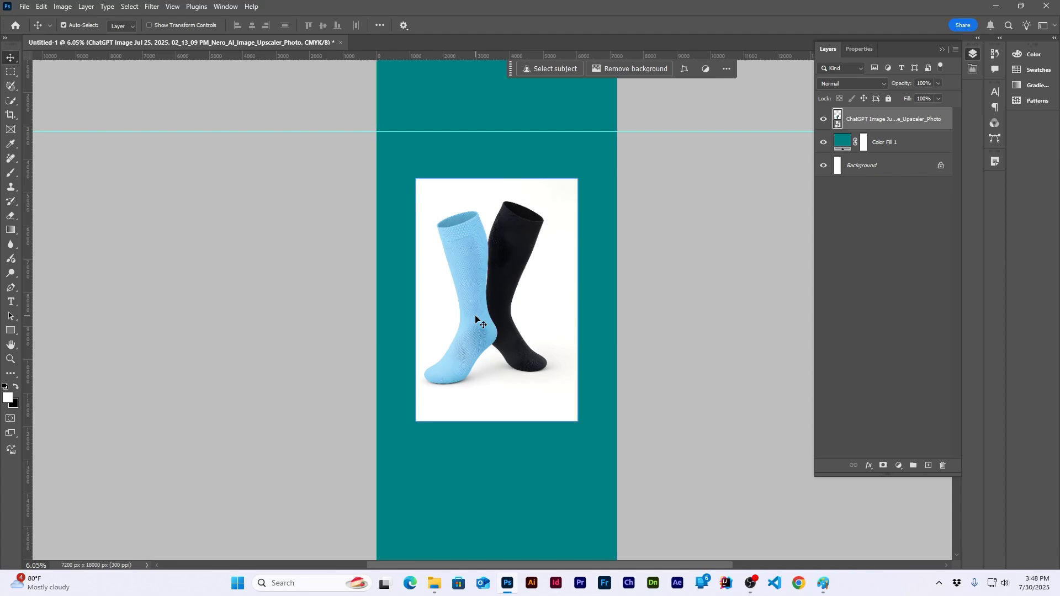
Draw a black circle about 5483 px in diameter over the sock picture with the Ellipse Tool
left_click(929, 465)
left_click(13, 331)
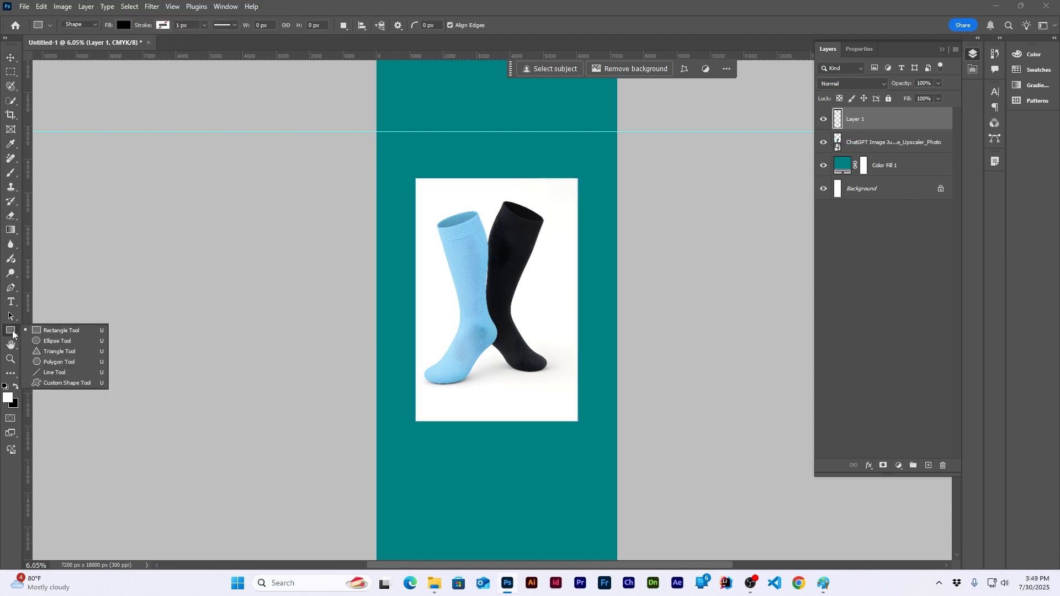
left_click(57, 341)
left_click_drag(407, 232, 590, 419)
key("v")
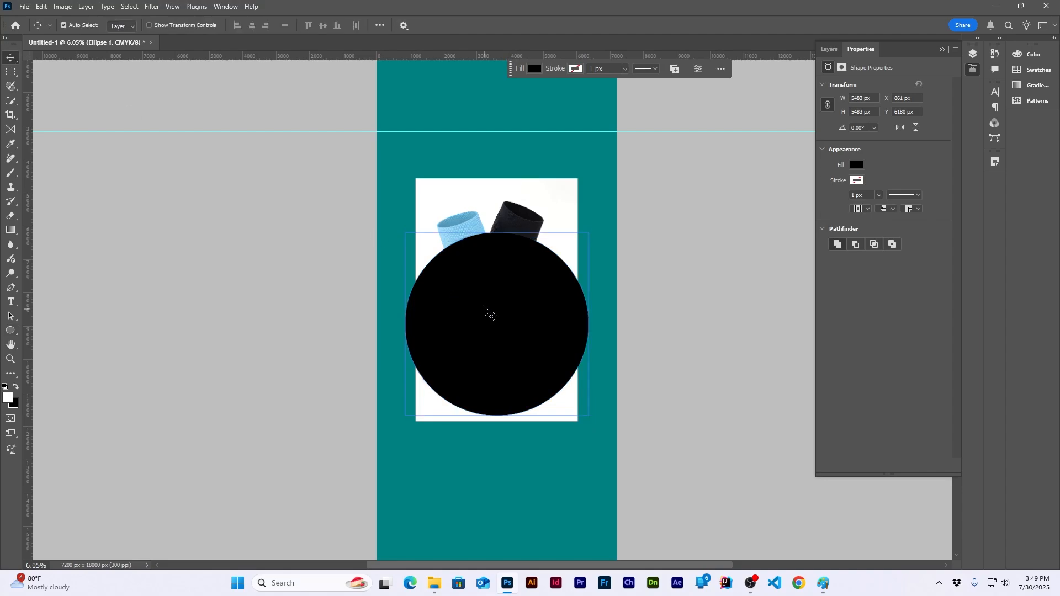
Turn off Auto-Select and shift the circle slightly up and to the left over the sock picture
left_click(84, 26)
left_click_drag(545, 320, 534, 296)
left_click(829, 48)
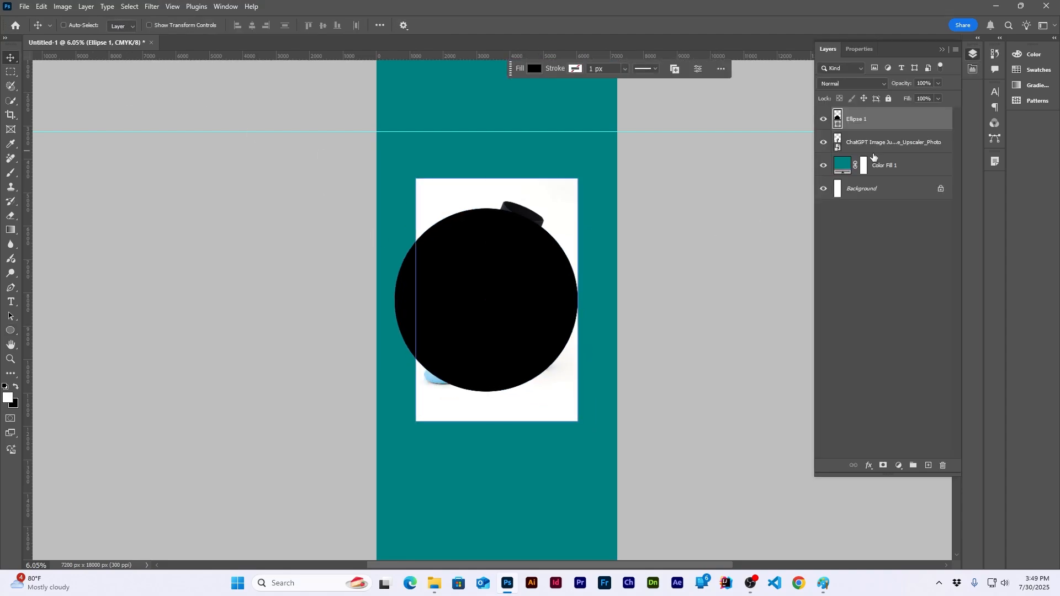
Clip the sock picture to the circle beneath it, and recentre and scale it to 83.80% to fill the circle
left_click_drag(874, 146, 878, 113)
left_click(868, 131, "alt")
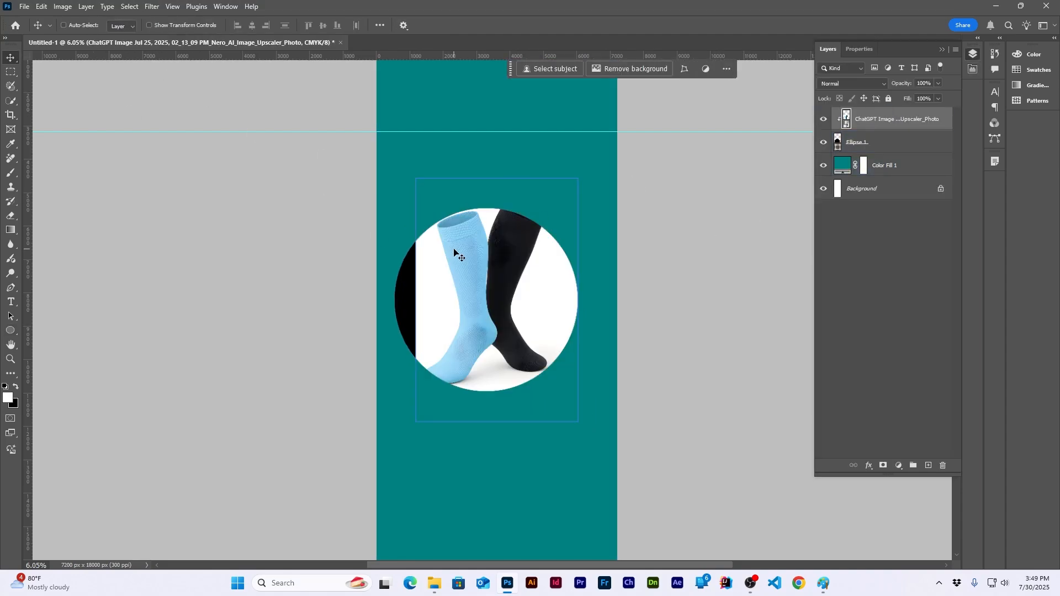
left_click_drag(507, 325, 500, 336)
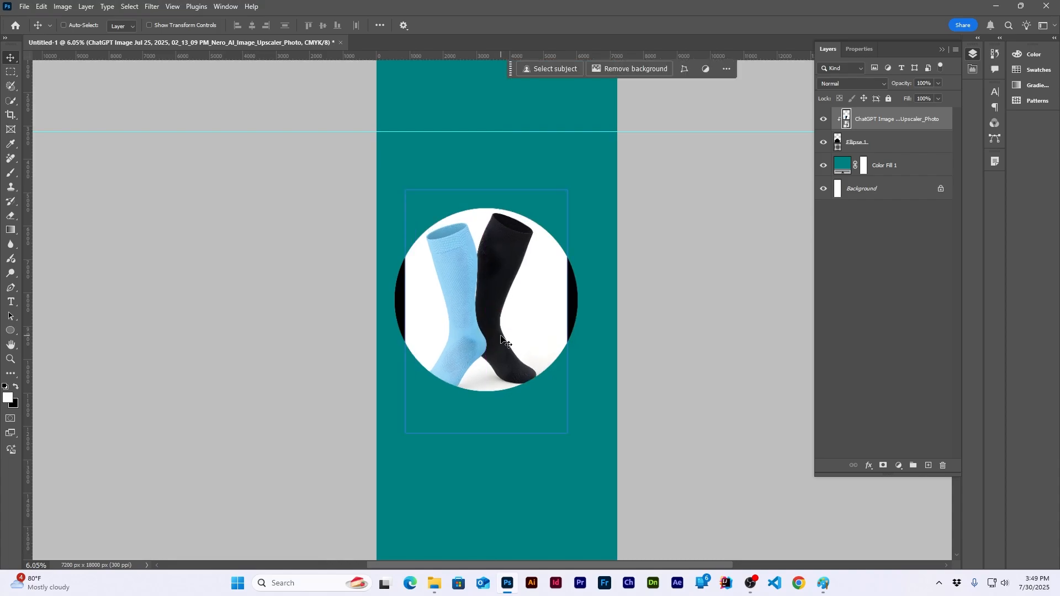
key("ctrl+t")
left_click_drag(568, 190, 581, 168)
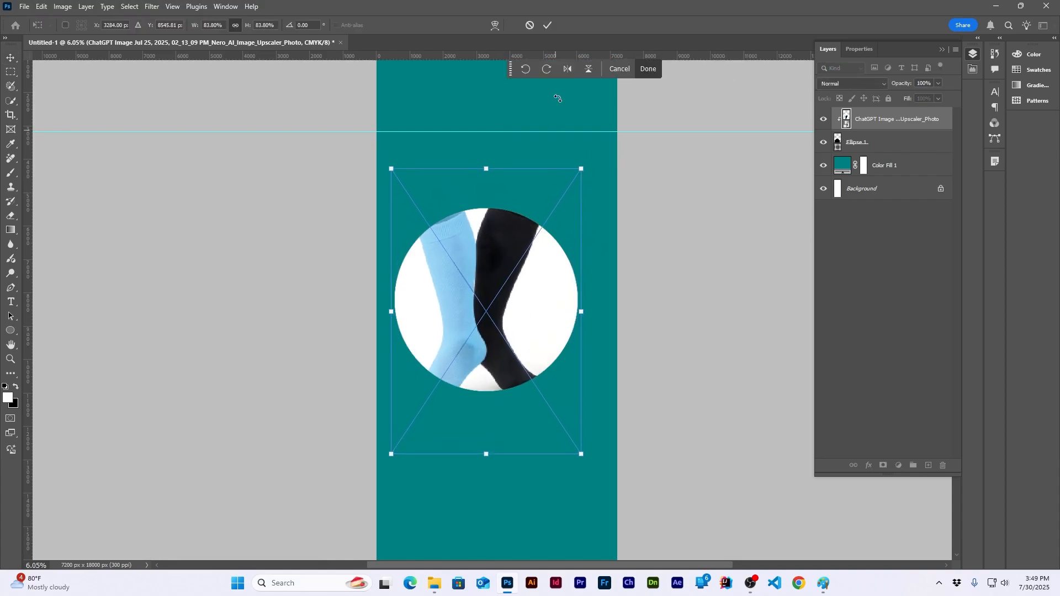
key("Return")
Group the sock picture with the circle and name the group "hero"
left_click(872, 144, "shift")
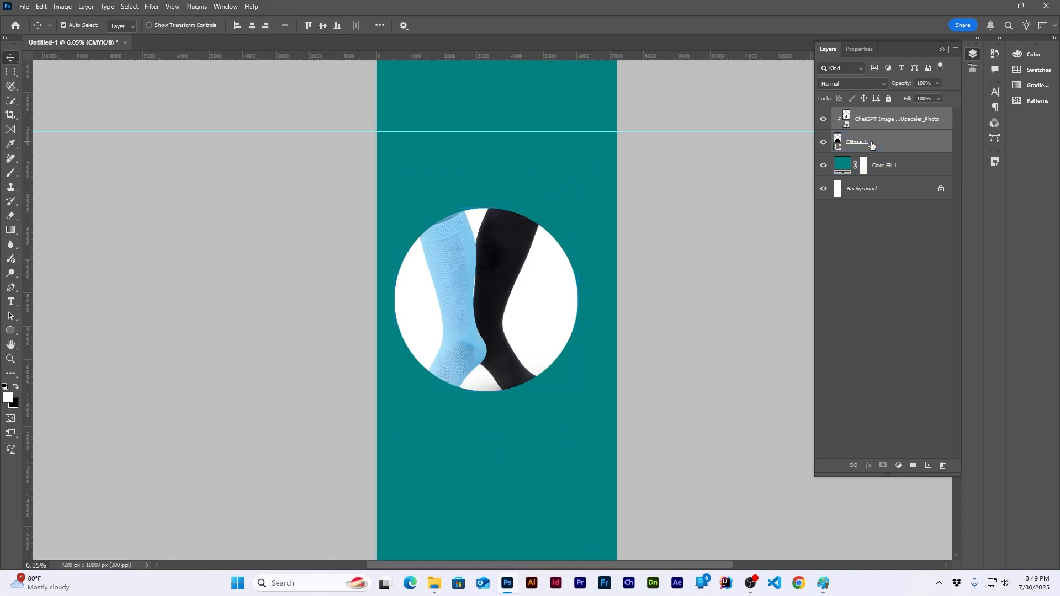
key("ctrl+g")
double_click(861, 114)
type("hero")
key("Return")
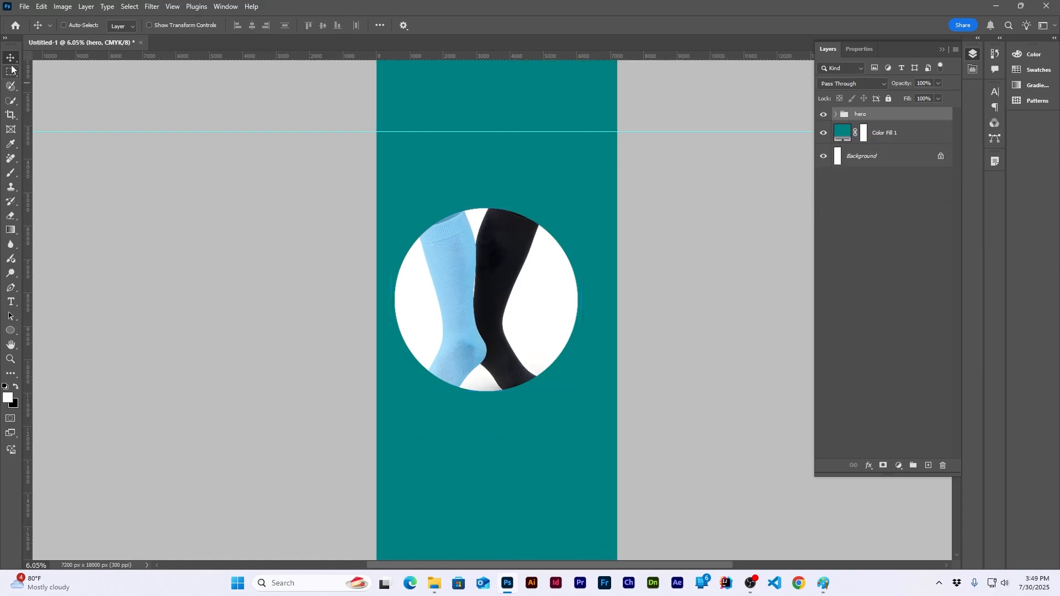
Centre the hero group horizontally on the canvas
key("ctrl+a")
left_click(251, 25)
key("ctrl+d")
scroll(583, 323, "down", 2)
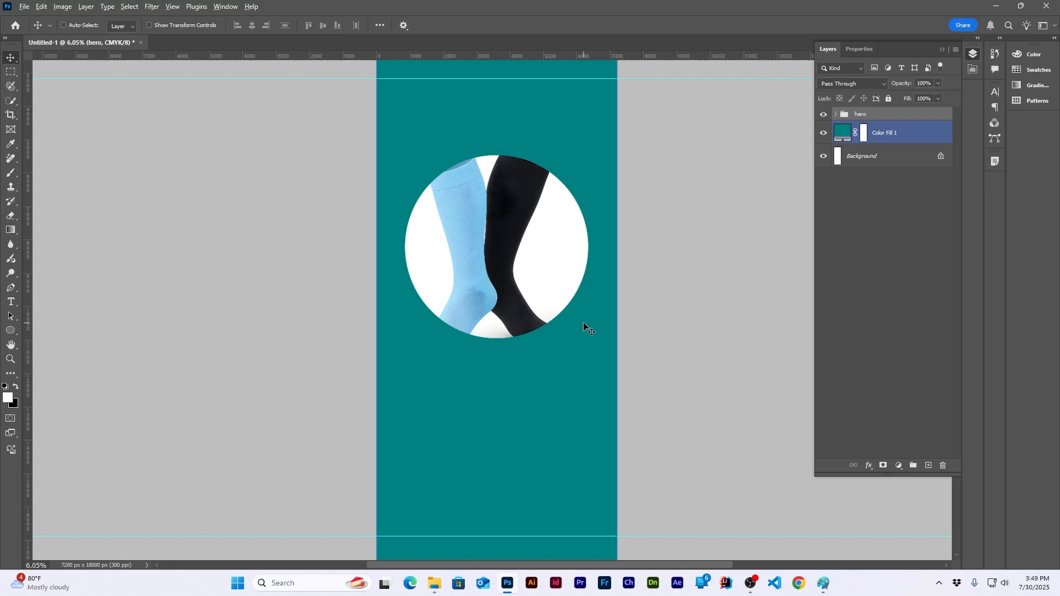
scroll(583, 323, "up", 1)
scroll(497, 239, "up", 3)
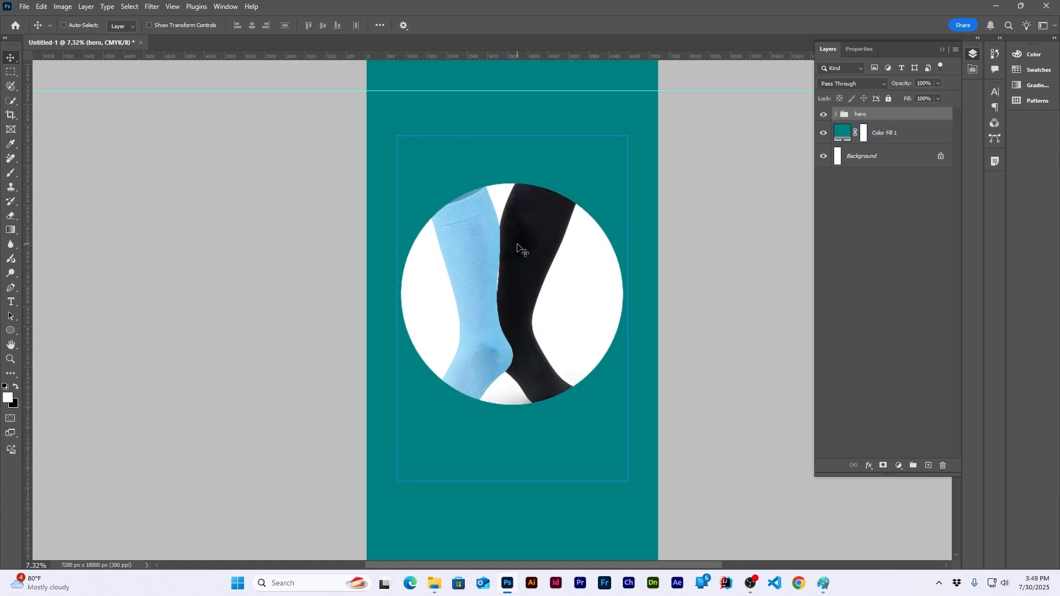
Duplicate the sock picture layer above the hero group and mask out the copy's background
left_click(836, 115)
left_click(894, 135)
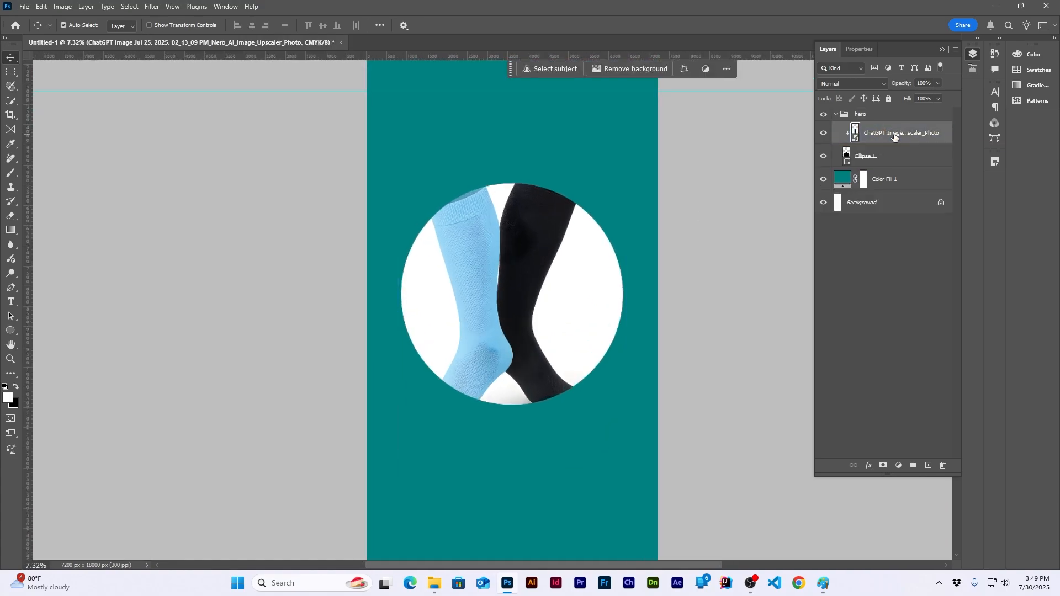
key("ctrl+j")
left_click_drag(893, 138, 880, 111)
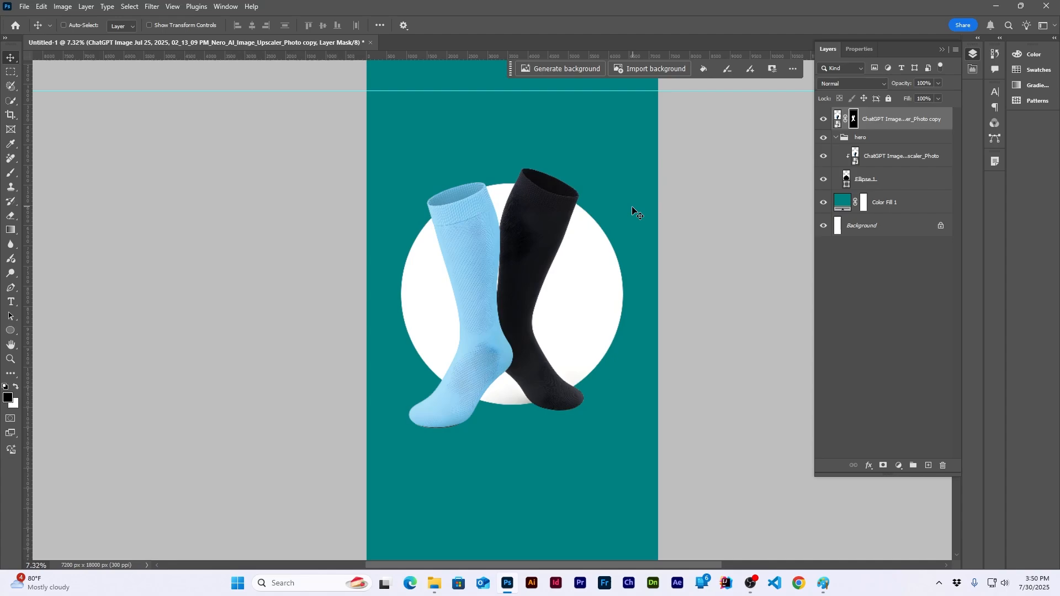
Scale both sock picture layers together to 87.40% and move them up so the sock tops rise above the circle
left_click(902, 155, "ctrl")
key("ctrl+t")
left_click_drag(627, 134, 608, 158)
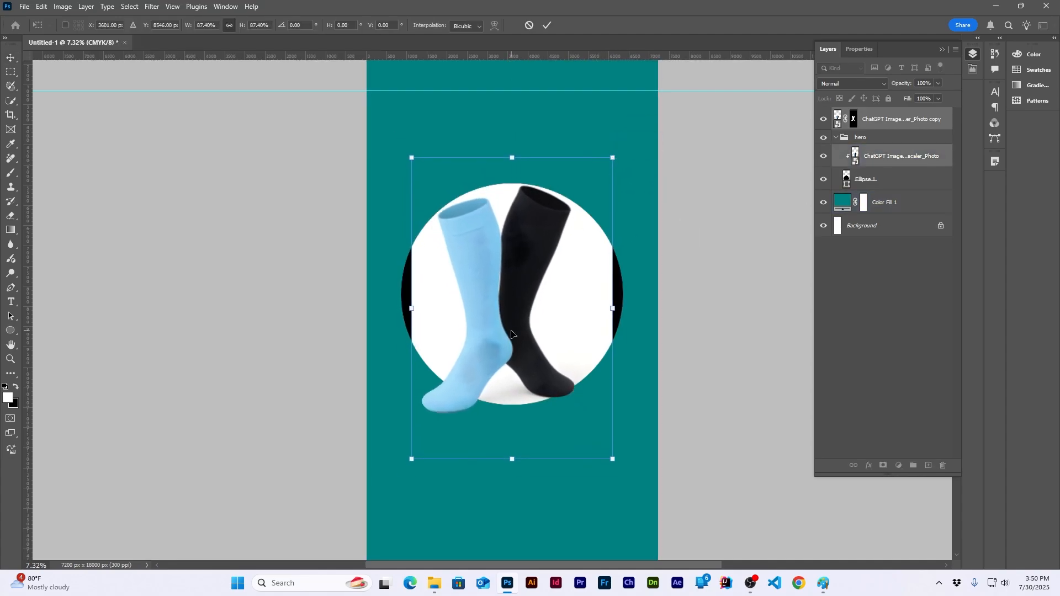
left_click_drag(512, 333, 513, 319)
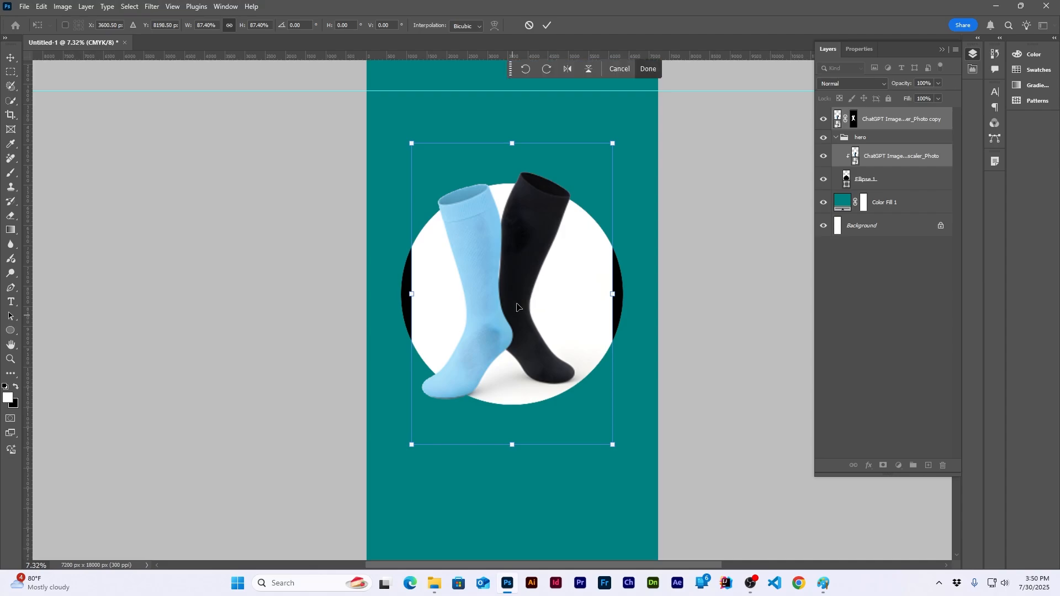
key("Return")
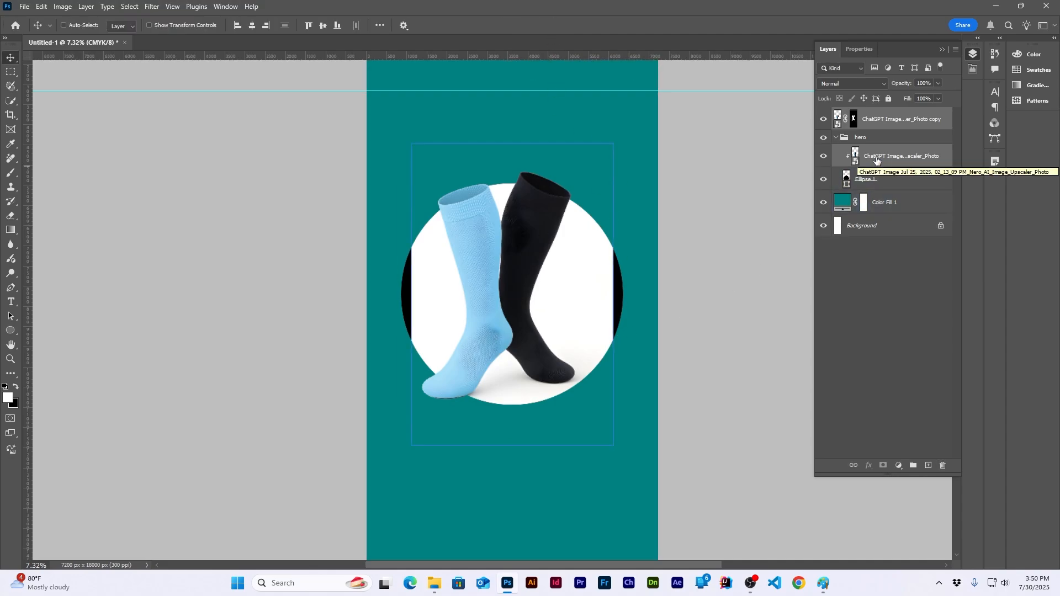
Change the circle's fill to the white sampled from the sock picture's background
double_click(846, 178)
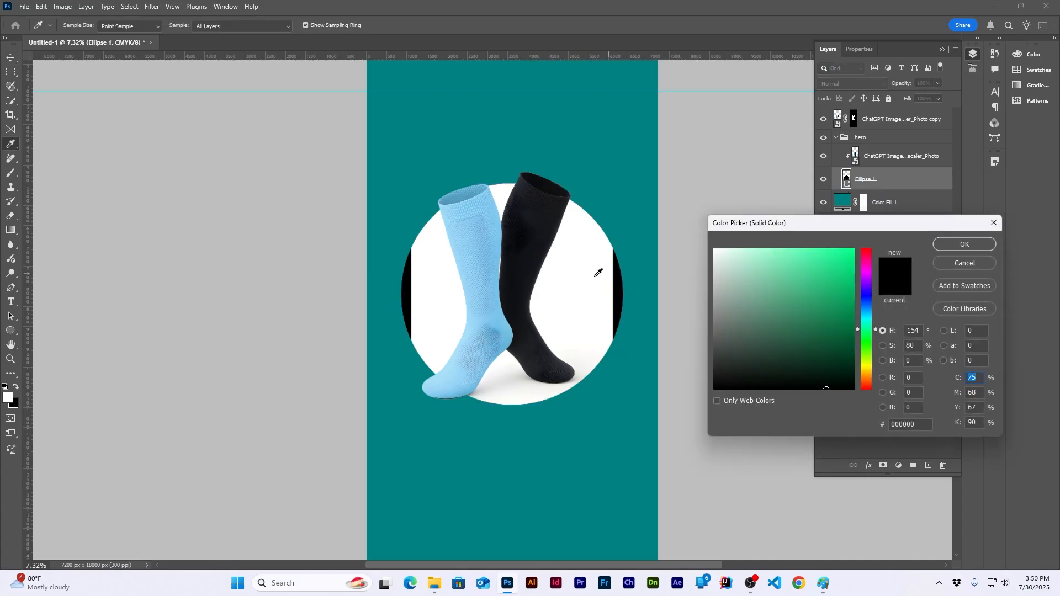
left_click(598, 272)
left_click(965, 244)
key("v")
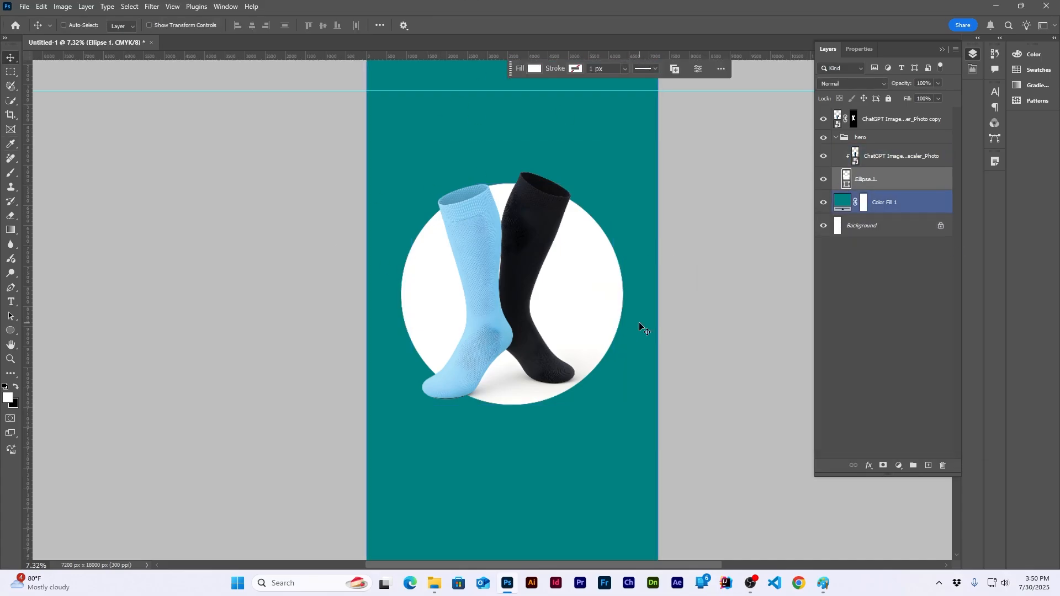
On the sock picture copy's mask, paint out the black sock's top above the circle with a 700 px Hard Round brush
left_click(878, 121)
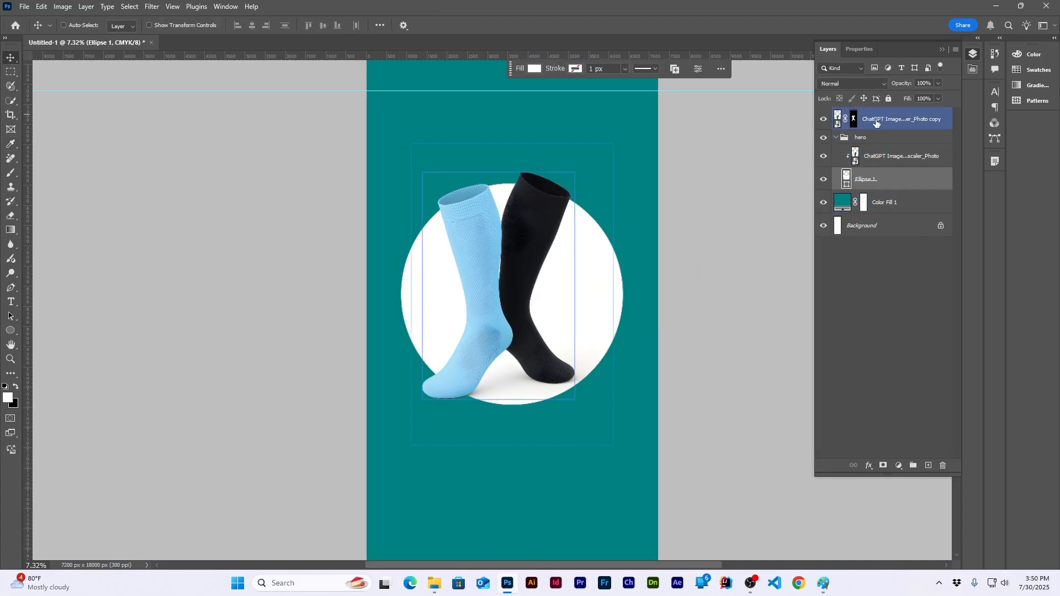
left_click(855, 120)
scroll(559, 168, "up", 2)
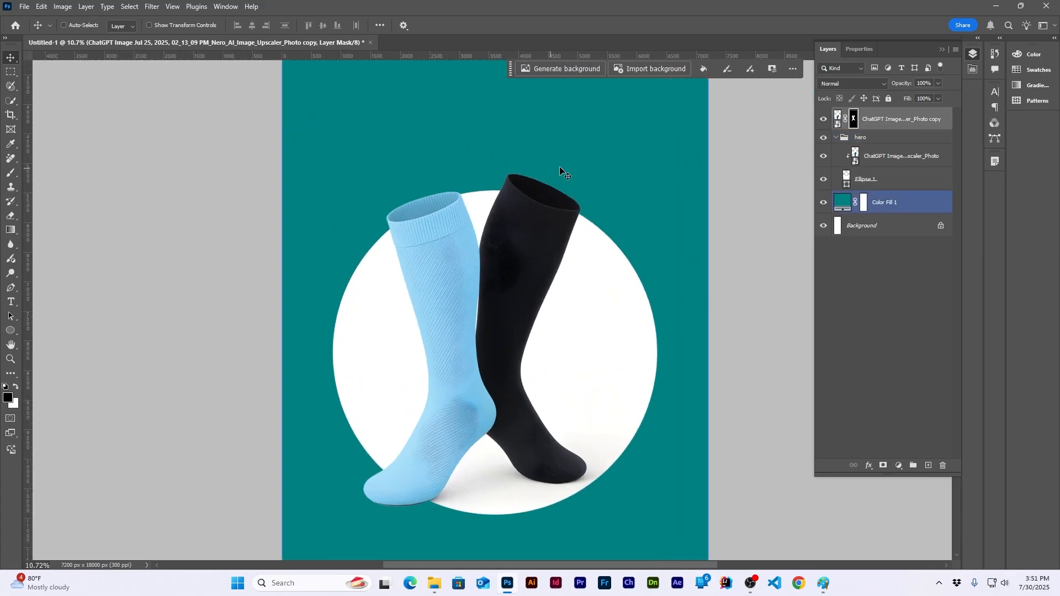
key("b")
right_click(576, 266)
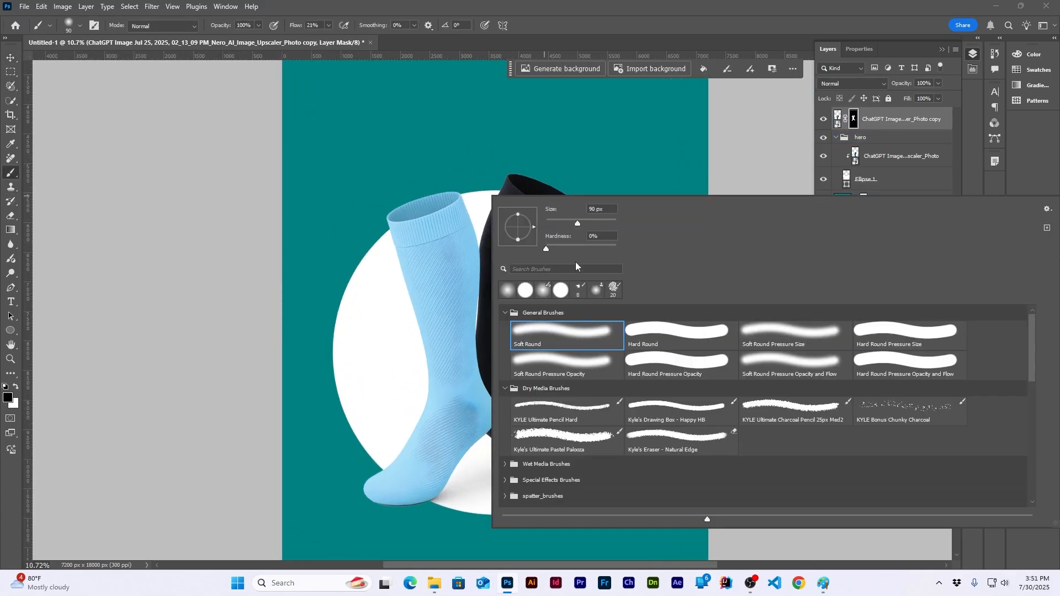
double_click(577, 332)
key("bracketright")
key("bracketright")
key("bracketright")
key("bracketright")
key("bracketright")
key("bracketright")
key("bracketright")
key("bracketright")
key("bracketright")
key("bracketright")
key("bracketright")
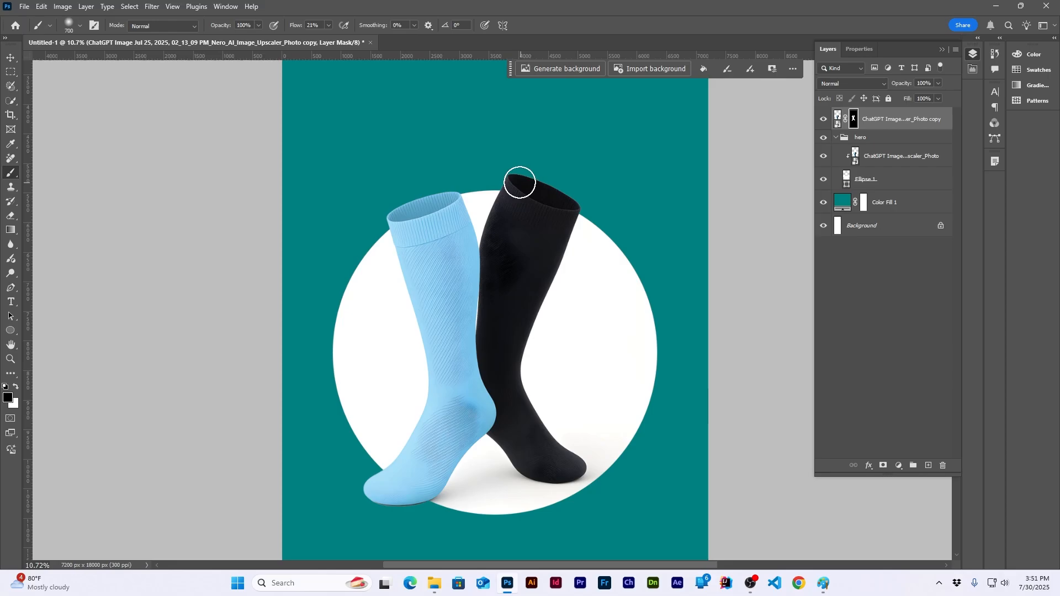
right_click(493, 172)
double_click(643, 313)
mouse_move(537, 182)
left_mouse_down()
mouse_move(504, 174)
mouse_move(561, 193)
mouse_move(592, 230)
mouse_move(505, 179)
mouse_move(585, 211)
mouse_move(507, 178)
mouse_move(601, 207)
left_mouse_up()
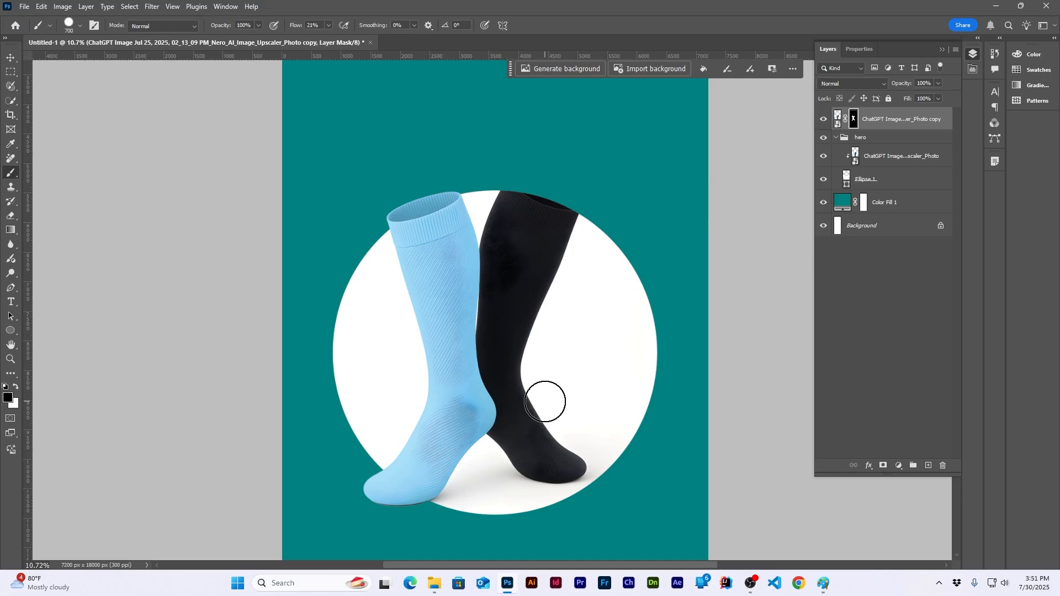
Add a new layer on top and mark the dark edge under the blue sock's toe with the Selection Brush
scroll(545, 401, "down", 3)
scroll(545, 402, "up", 3)
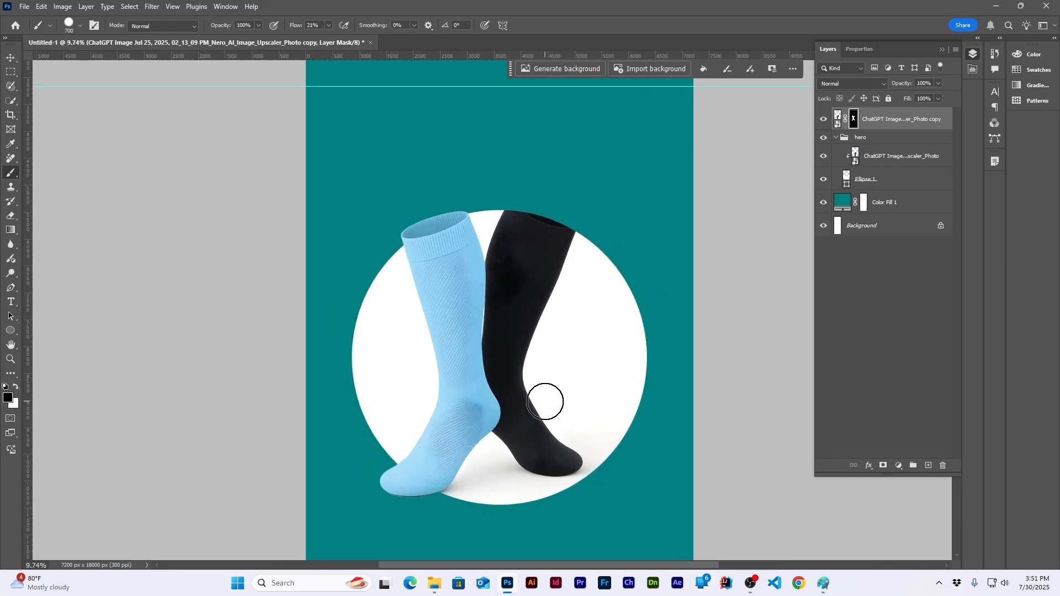
scroll(463, 291, "up", 2)
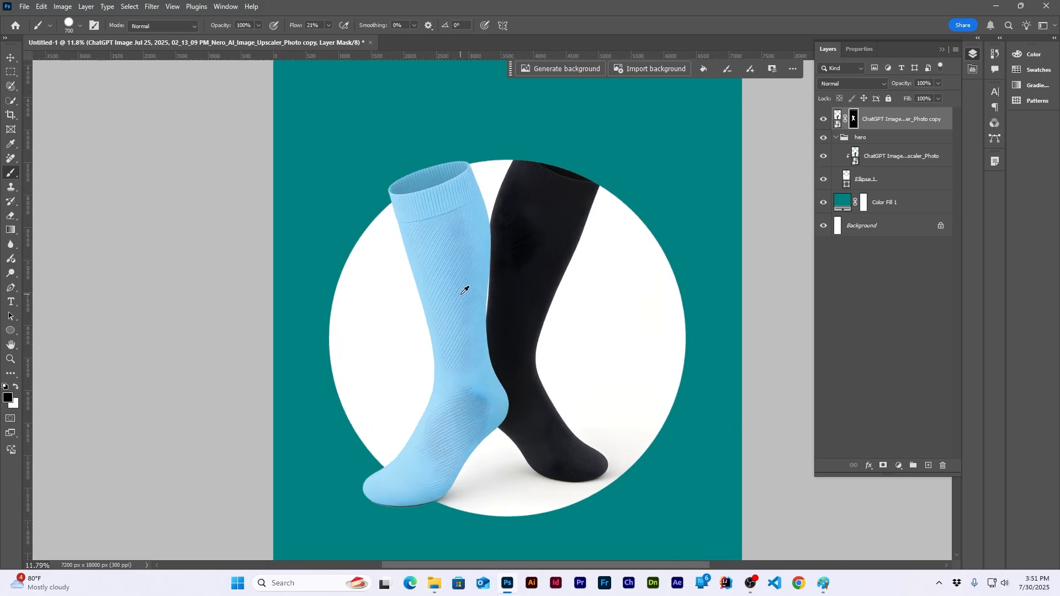
scroll(464, 291, "down", 2)
key("x")
left_click(928, 465)
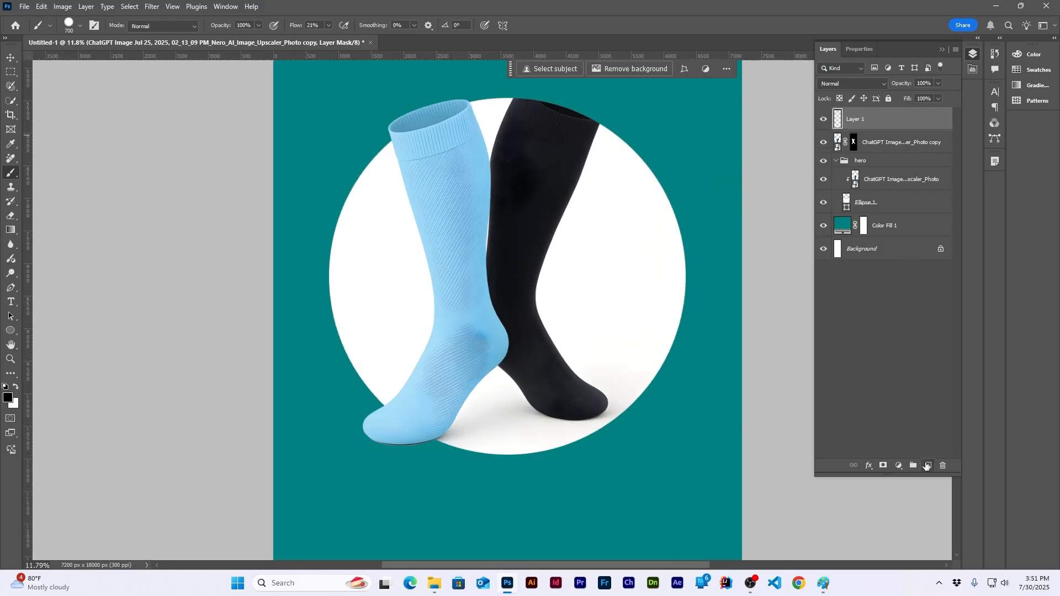
right_click(13, 89)
left_click(55, 98)
scroll(372, 439, "up", 1)
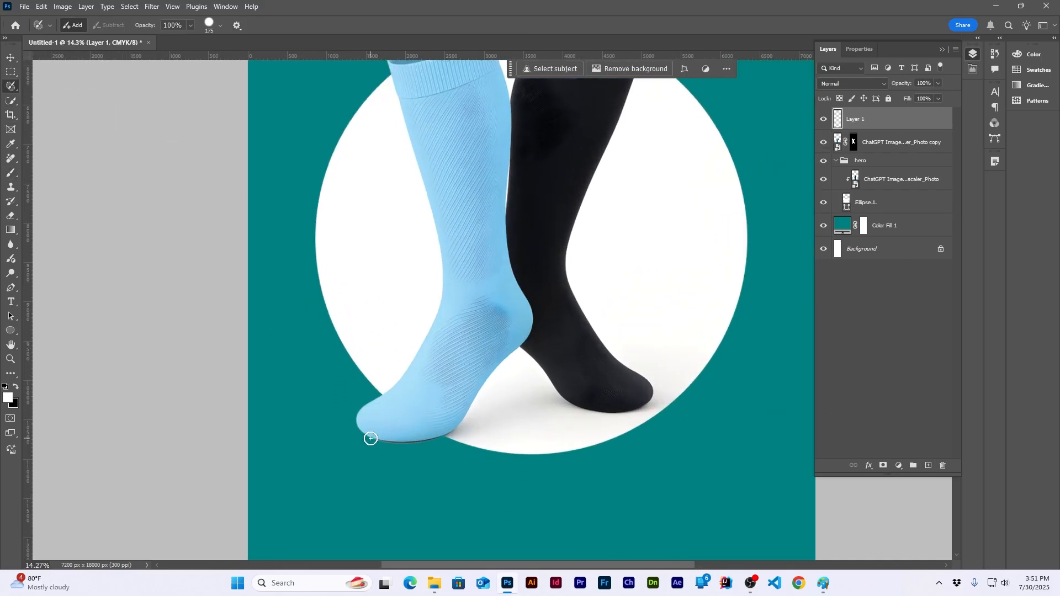
left_click_drag(370, 439, 458, 431)
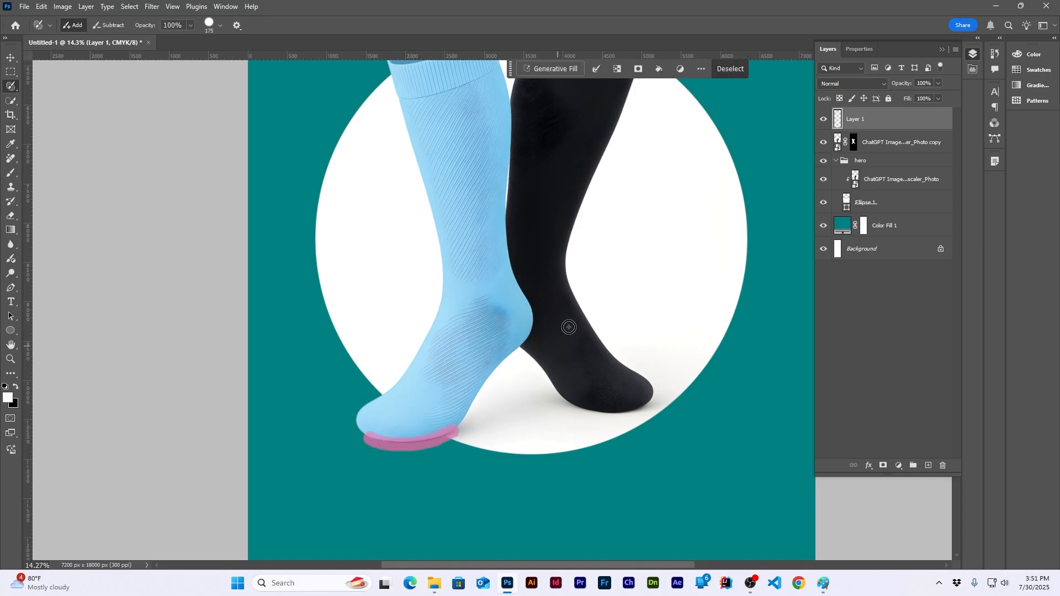
Run Generative Fill on the selected toe edge without a prompt
left_click(552, 69)
left_click(748, 69)
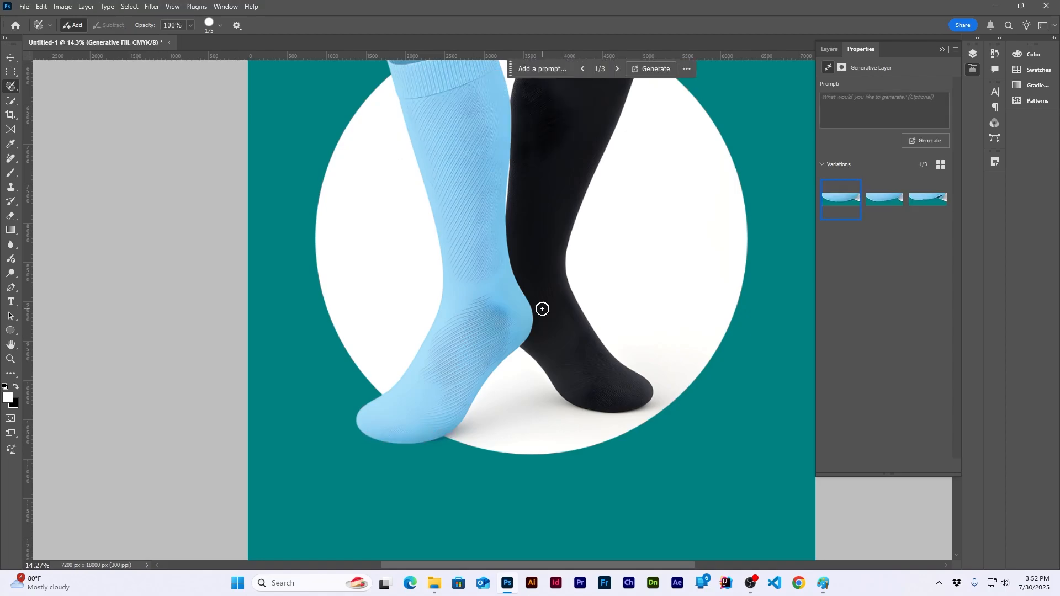
scroll(529, 352, "down", 3)
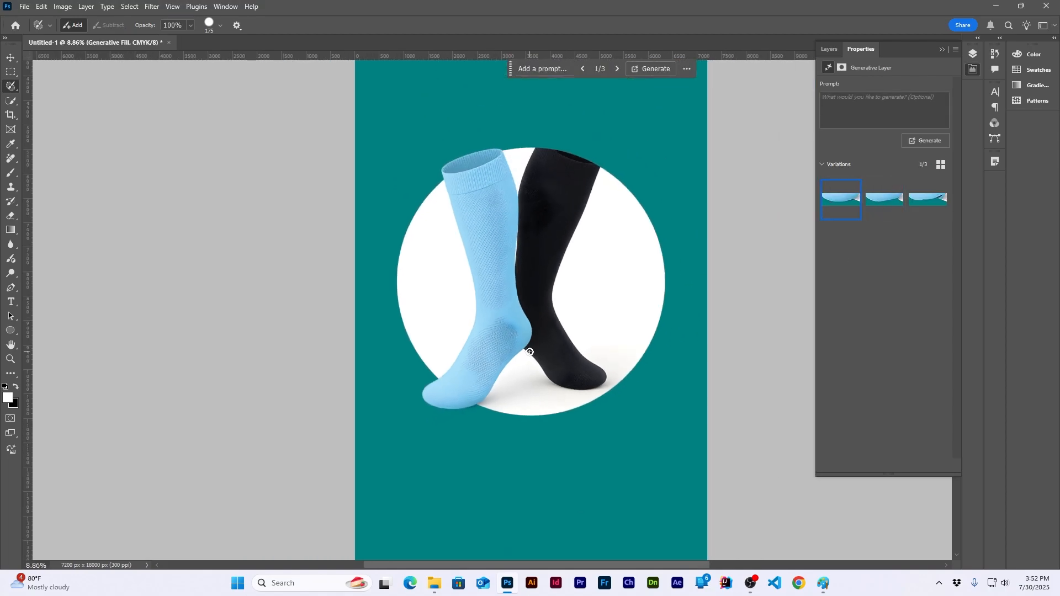
scroll(529, 352, "down", 4)
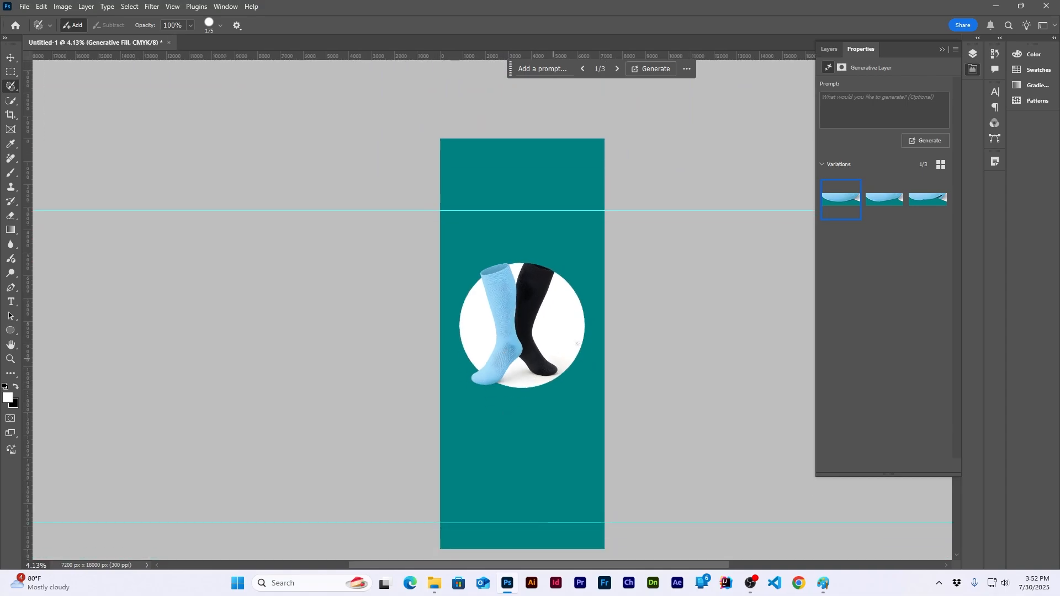
scroll(543, 310, "up", 3)
Duplicate the white circle, bring one of the two circles to the top of the layer stack and scale it to 109.71%
left_click(828, 49)
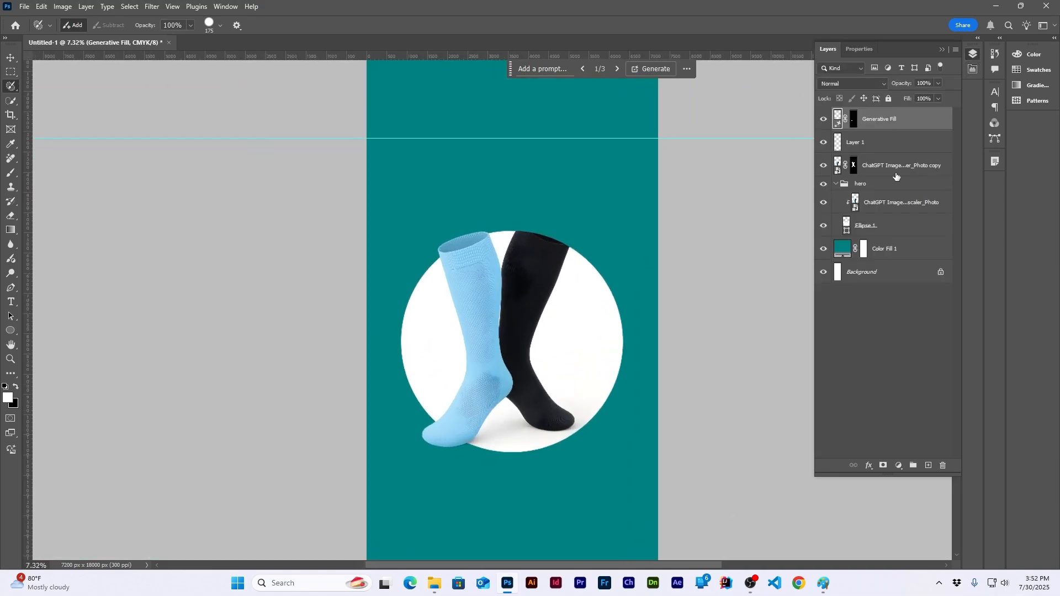
left_click(891, 204)
left_click(883, 226)
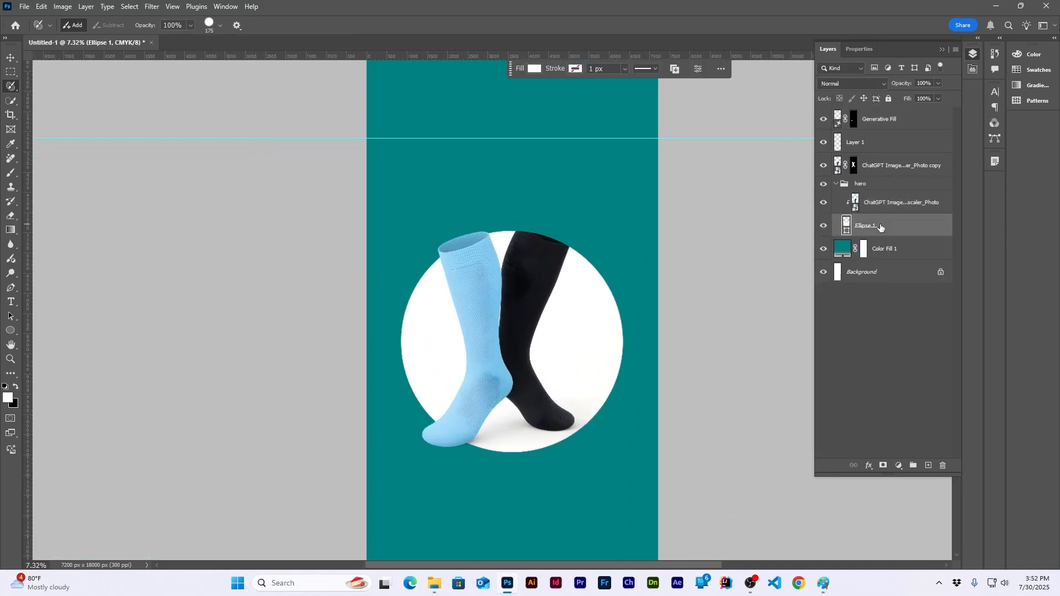
key("ctrl+j")
left_click_drag(873, 251, 880, 113)
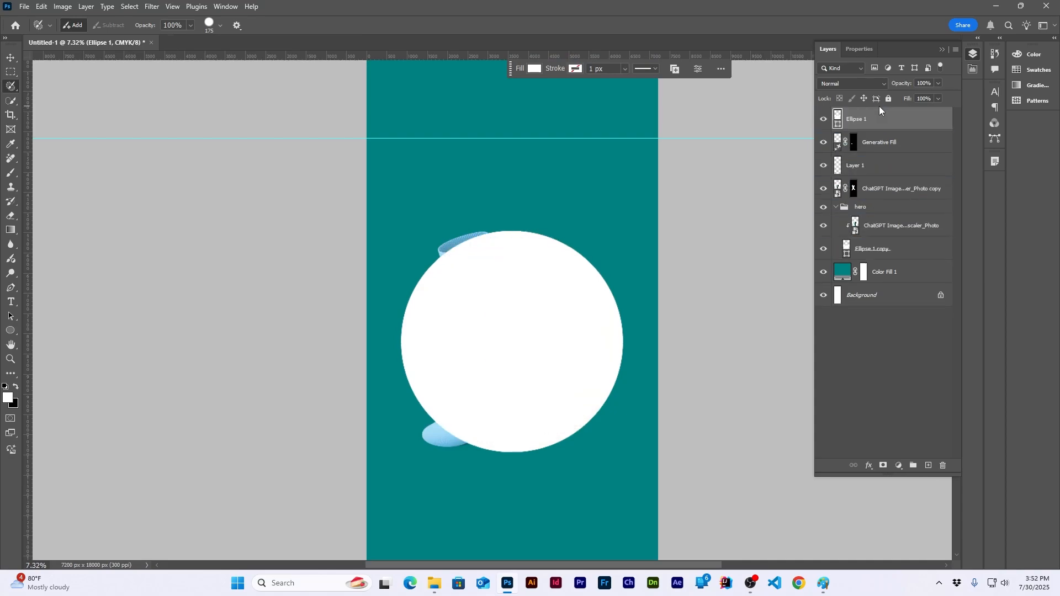
key("ctrl+t")
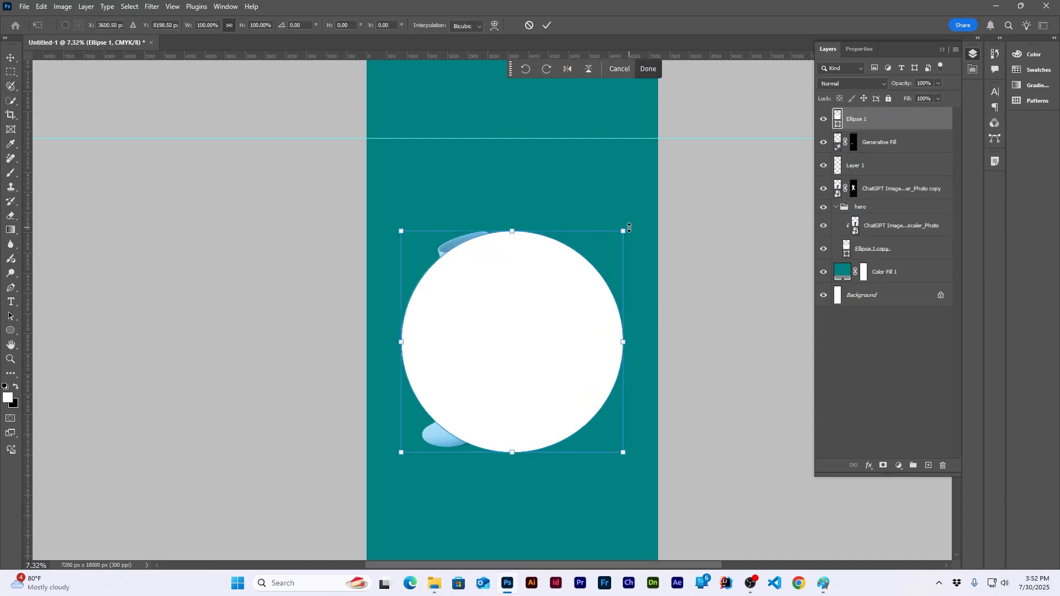
left_click_drag(630, 227, 640, 217)
key("Return")
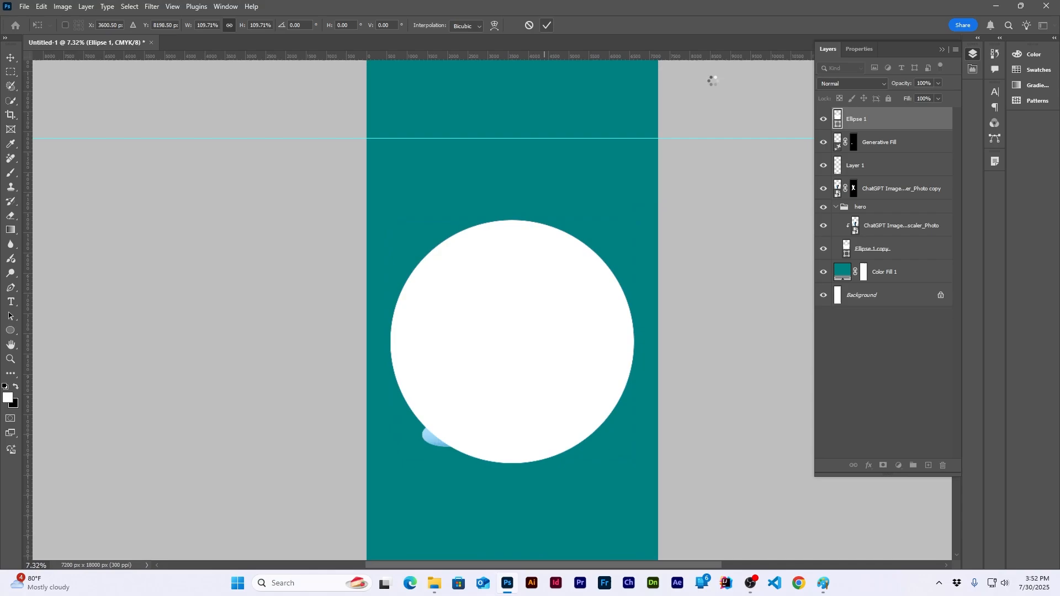
Remove the enlarged circle's fill and give it a white stroke about 34.7 px wide
left_click(10, 331)
left_click(124, 25)
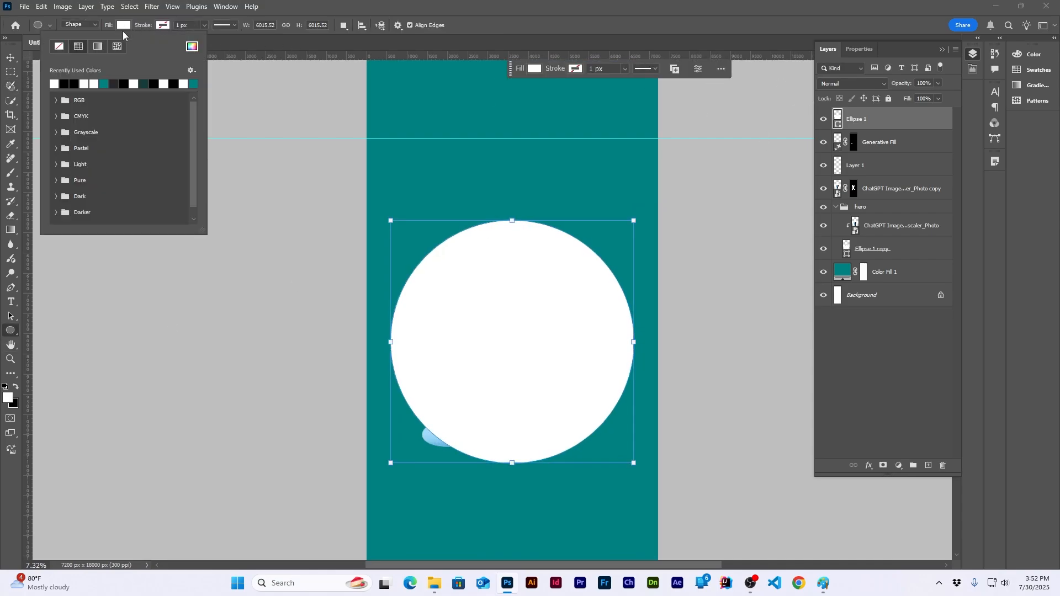
left_click(60, 47)
left_click(96, 83)
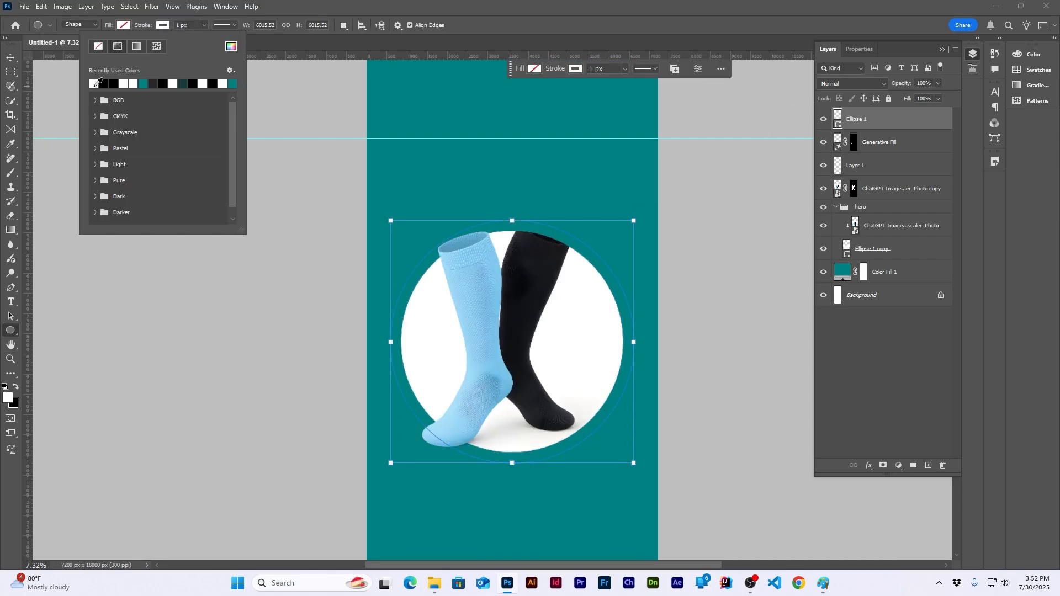
left_click(205, 26)
left_click_drag(202, 40, 209, 40)
left_click(10, 58)
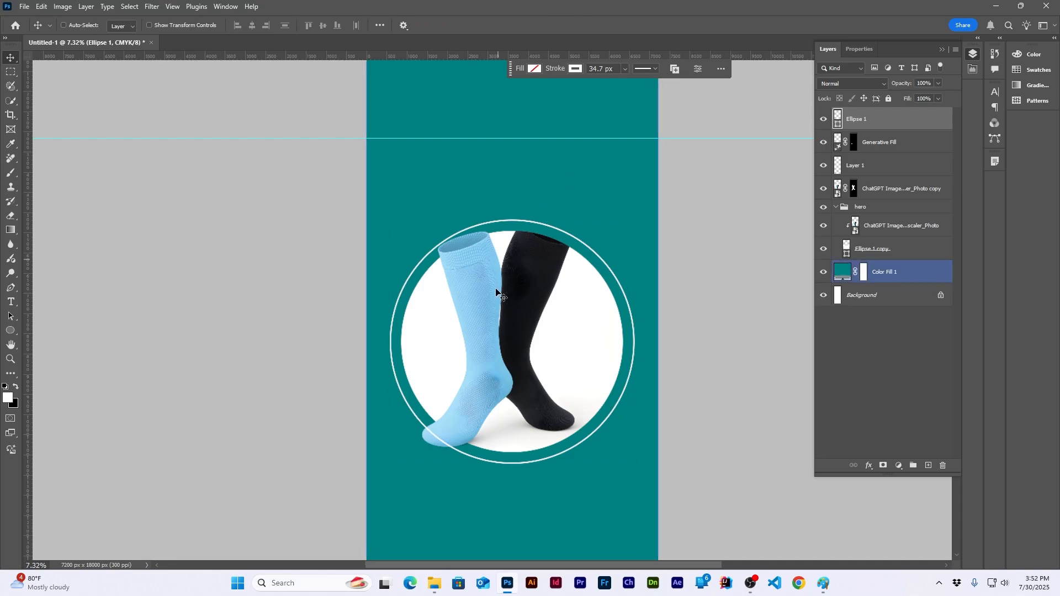
Collapse the hero group and move the outlined ring layer below it, so the ring passes behind the socks
left_click(836, 208)
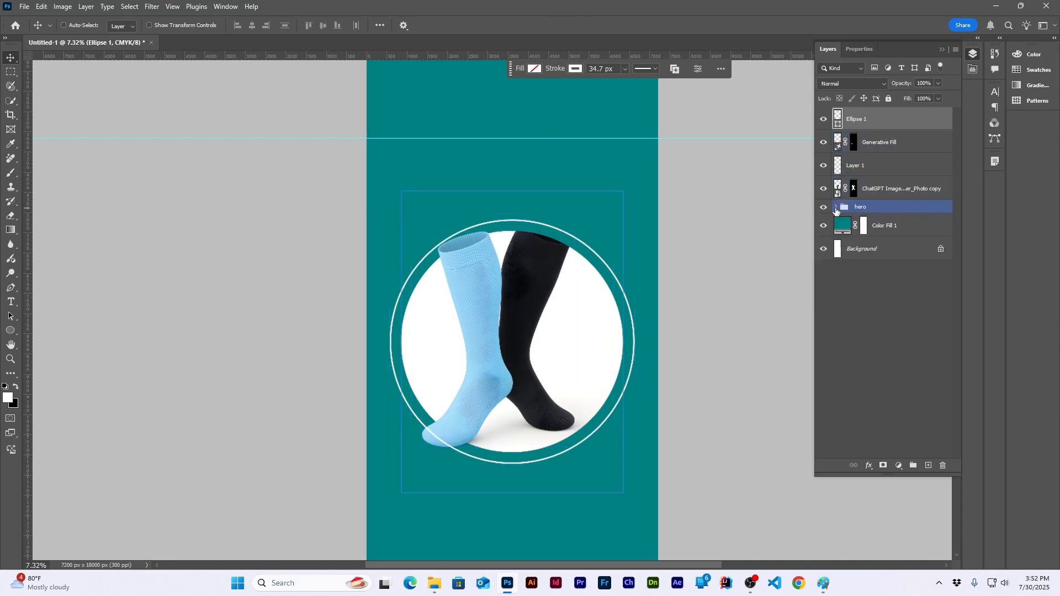
left_click_drag(873, 118, 889, 216)
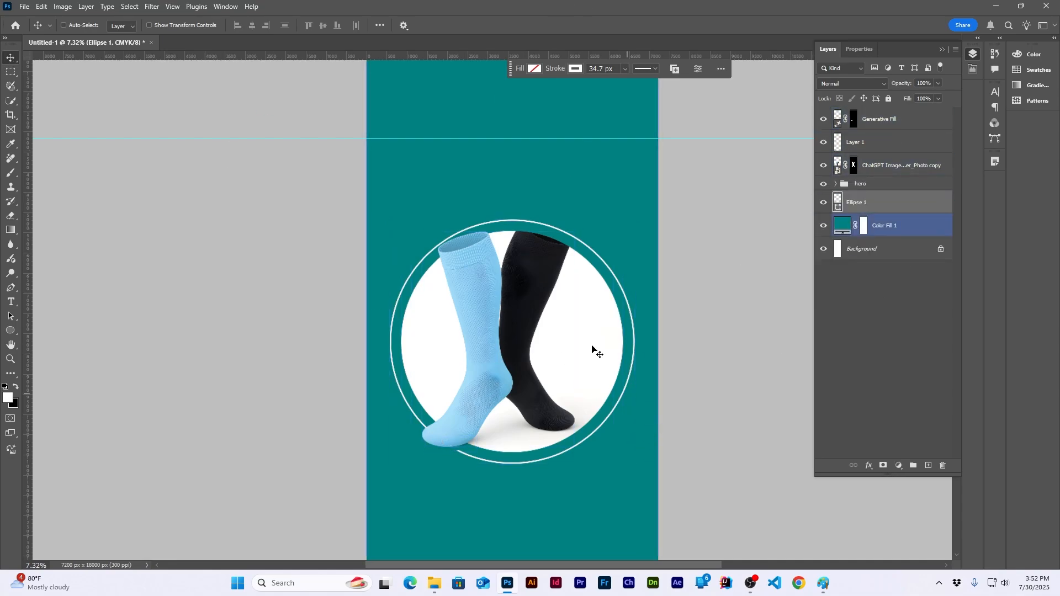
scroll(605, 361, "down", 1)
scroll(620, 381, "up", 2)
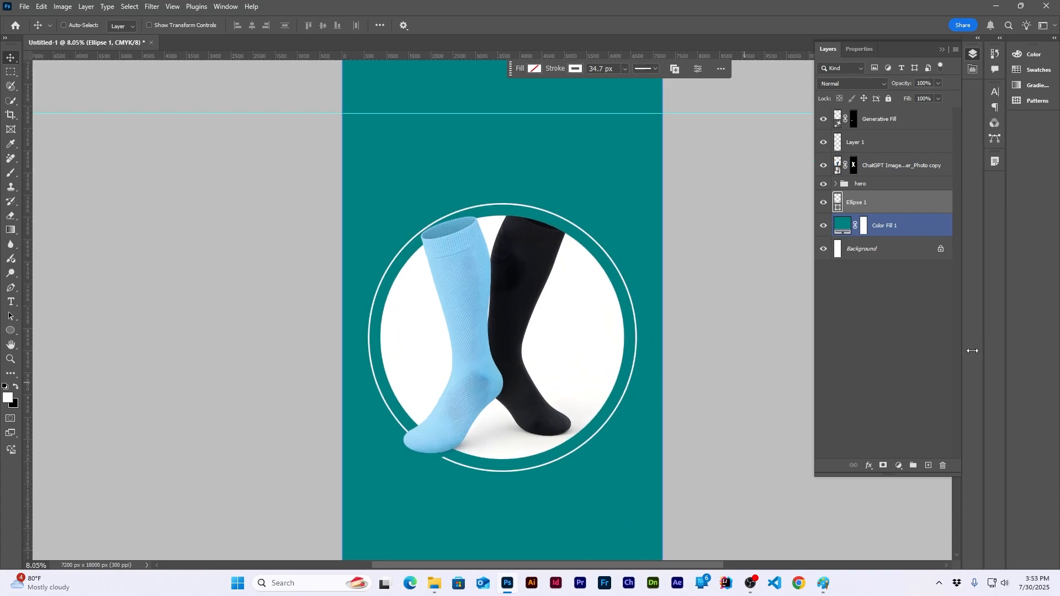
Duplicate the ring and scale the copy up from its centre to about 6188 px wide, forming a second outer ring
key("alt+Tab")
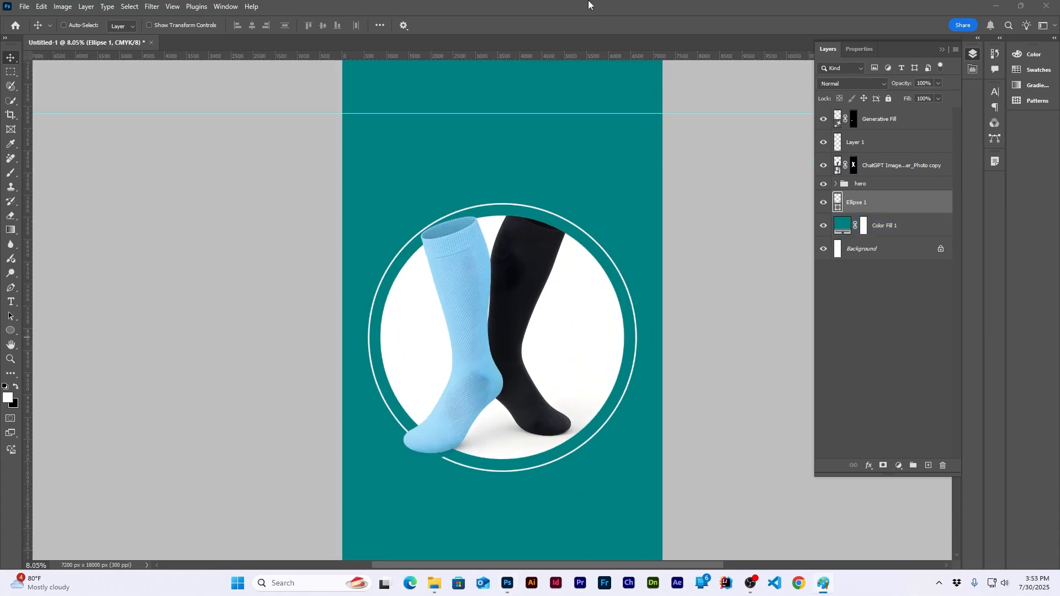
key("ctrl+alt+t")
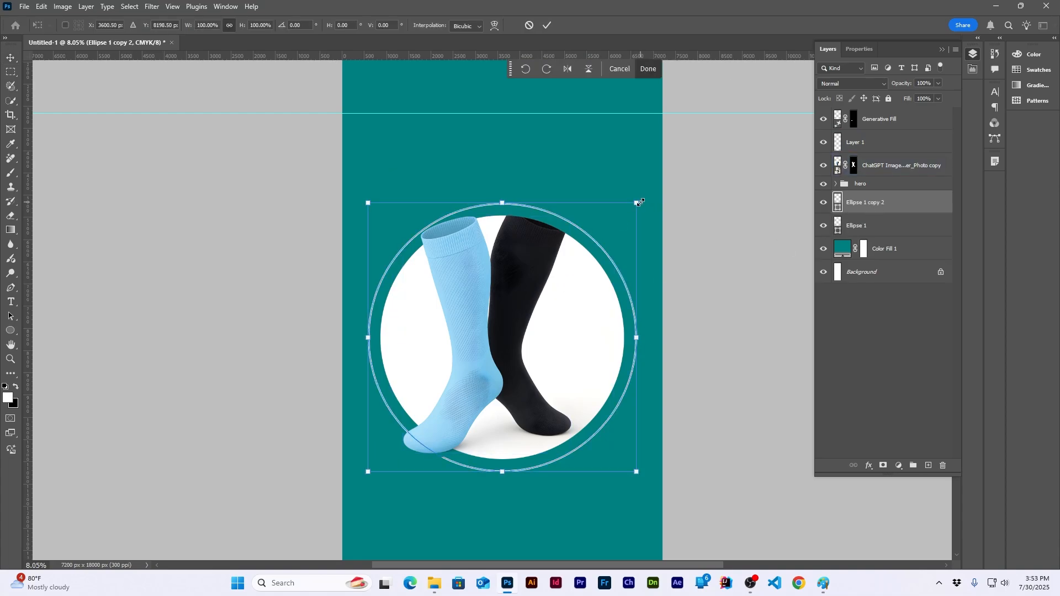
left_click_drag(639, 203, 644, 198)
left_click(547, 25)
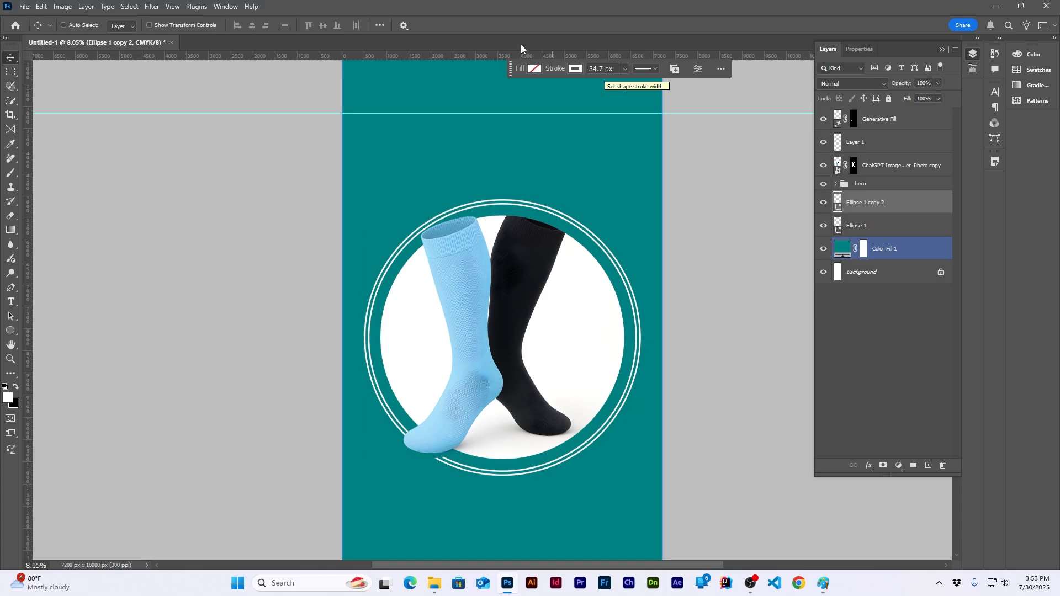
Thin the outer ring's stroke to 23.79 px
left_click(11, 330)
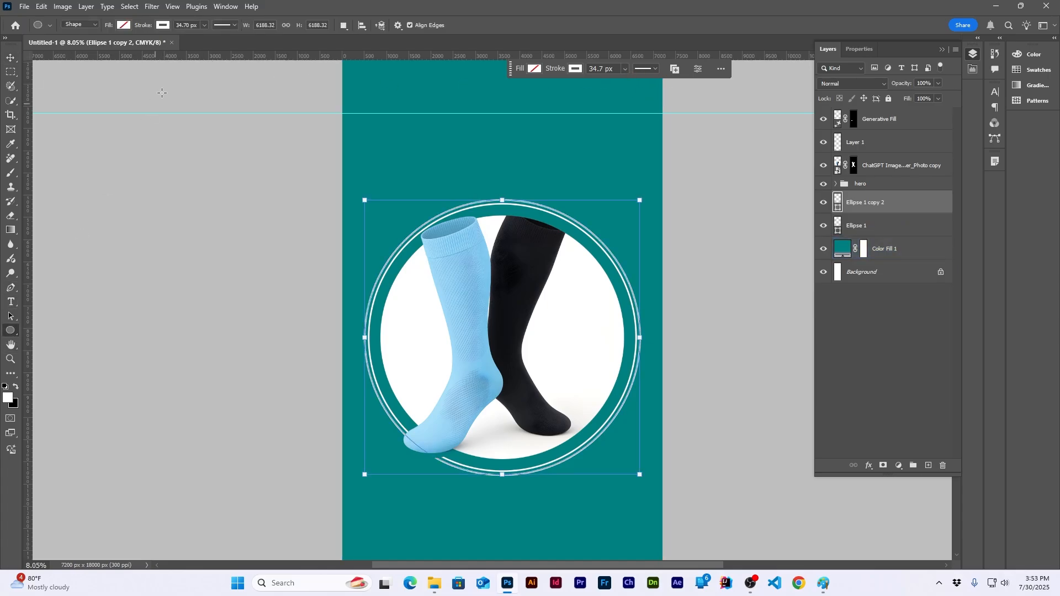
left_click(205, 27)
left_click_drag(206, 38, 202, 39)
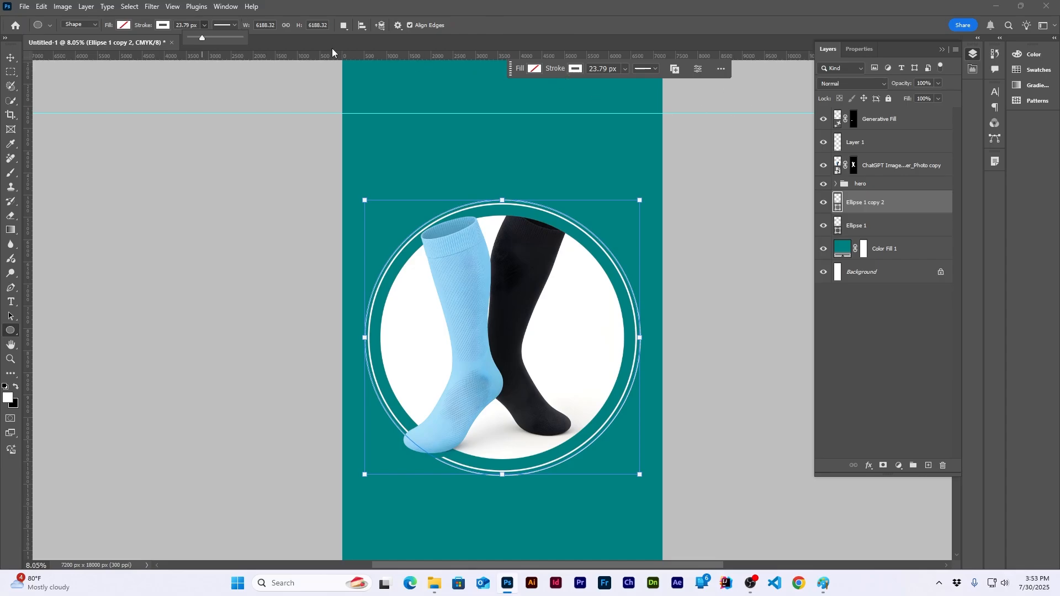
Group the two rings and scale the group down slightly so they sit closer to the white circle
key("v")
key("ctrl+g")
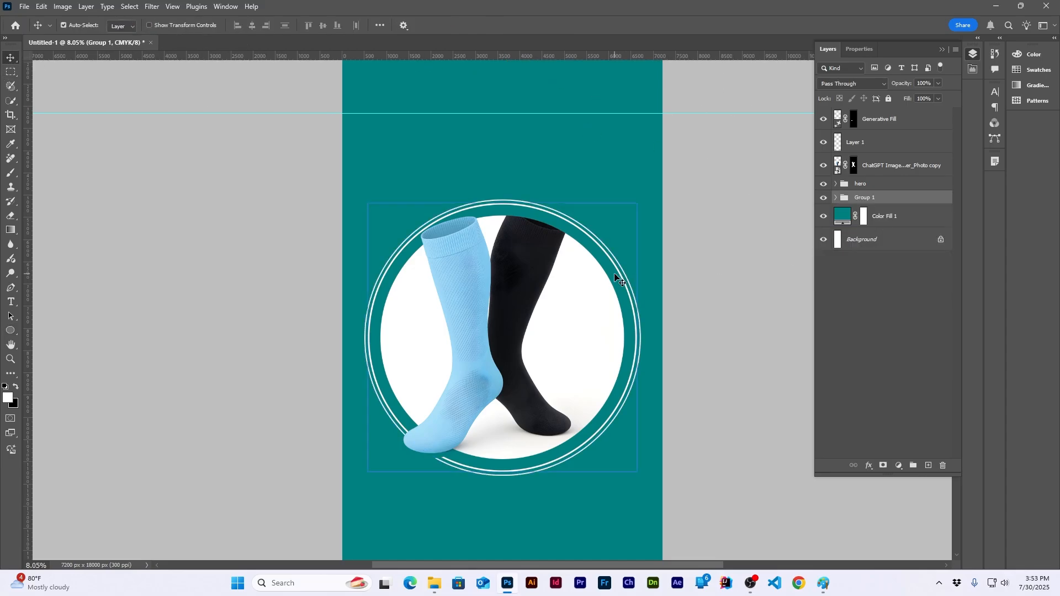
key("ctrl+t")
left_click_drag(641, 198, 638, 203)
key("Return")
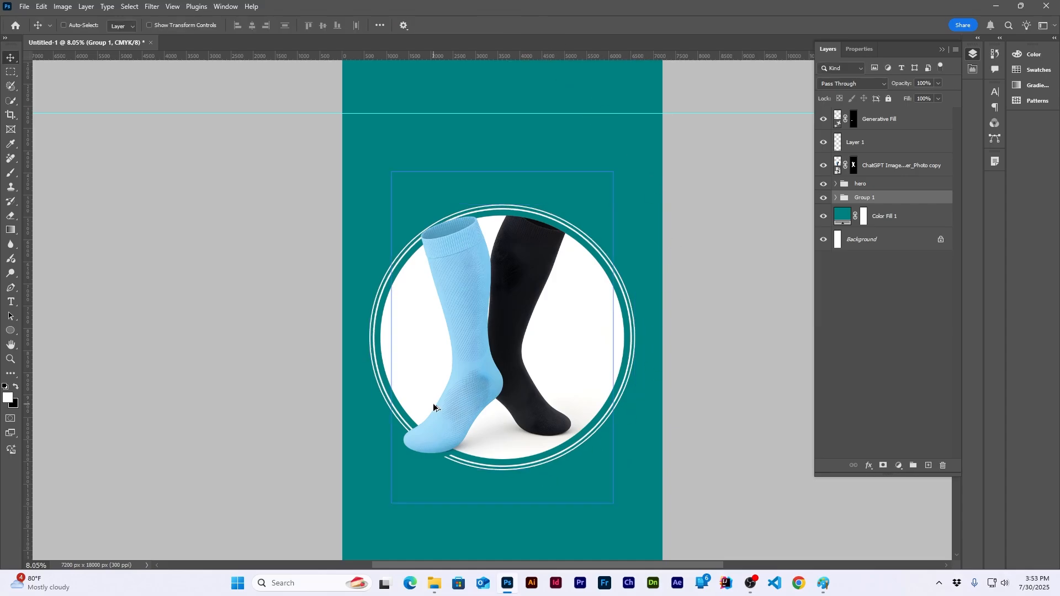
scroll(434, 404, "down", 2)
scroll(403, 278, "up", 2)
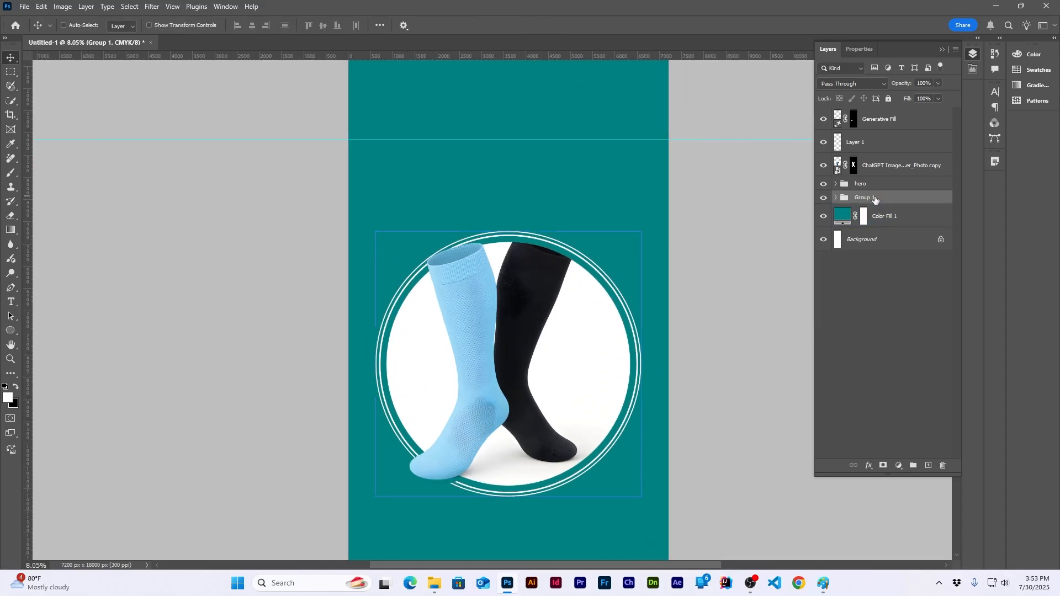
Add a mask to the ring group and paint a gap in the upper part of the rings' right side with a 1000 px brush
left_click(883, 466)
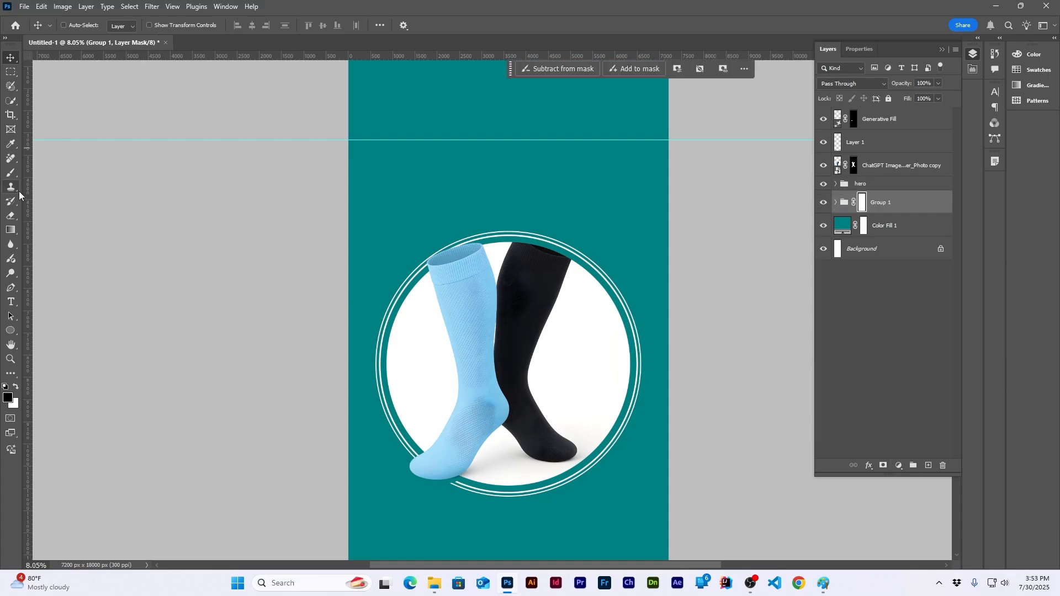
left_click(10, 173)
right_click(671, 263)
left_click(658, 10)
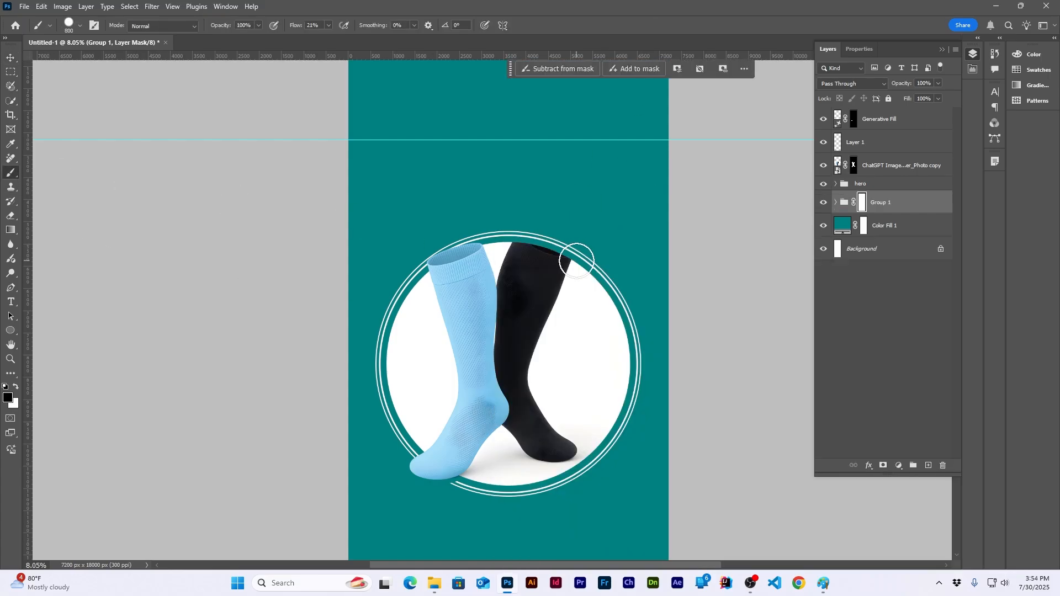
key("bracketright")
key("bracketright")
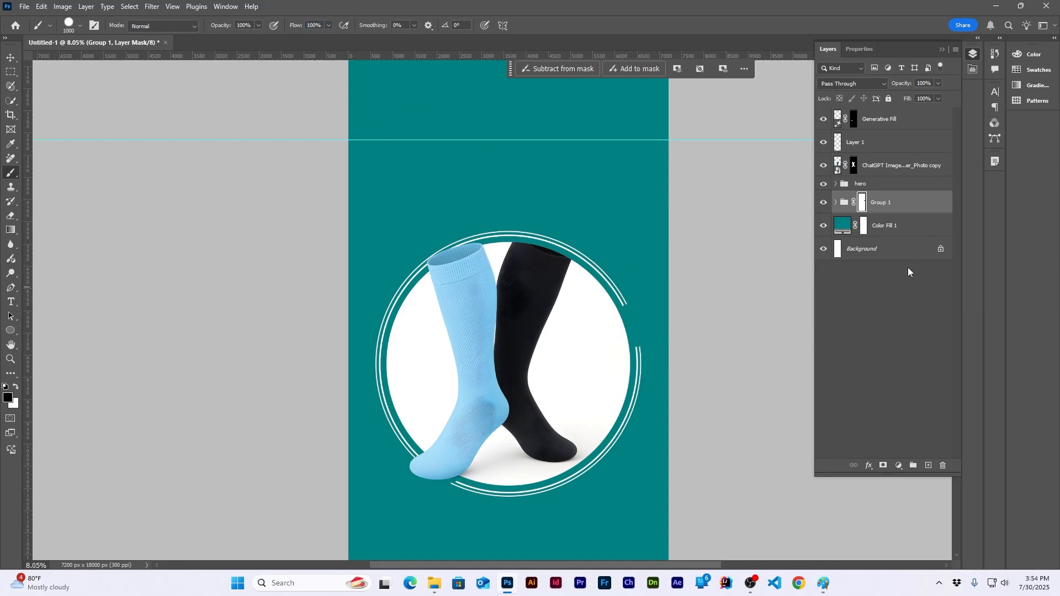
Paint two more gaps in the ring group's mask, at the lower-left and upper-left of the rings
mouse_move(426, 456)
left_mouse_down()
mouse_move(438, 450)
mouse_move(446, 473)
mouse_move(429, 465)
mouse_move(459, 492)
mouse_move(419, 471)
left_mouse_up()
mouse_move(438, 260)
left_mouse_down()
mouse_move(464, 244)
mouse_move(432, 265)
left_mouse_up()
scroll(620, 379, "down", 3)
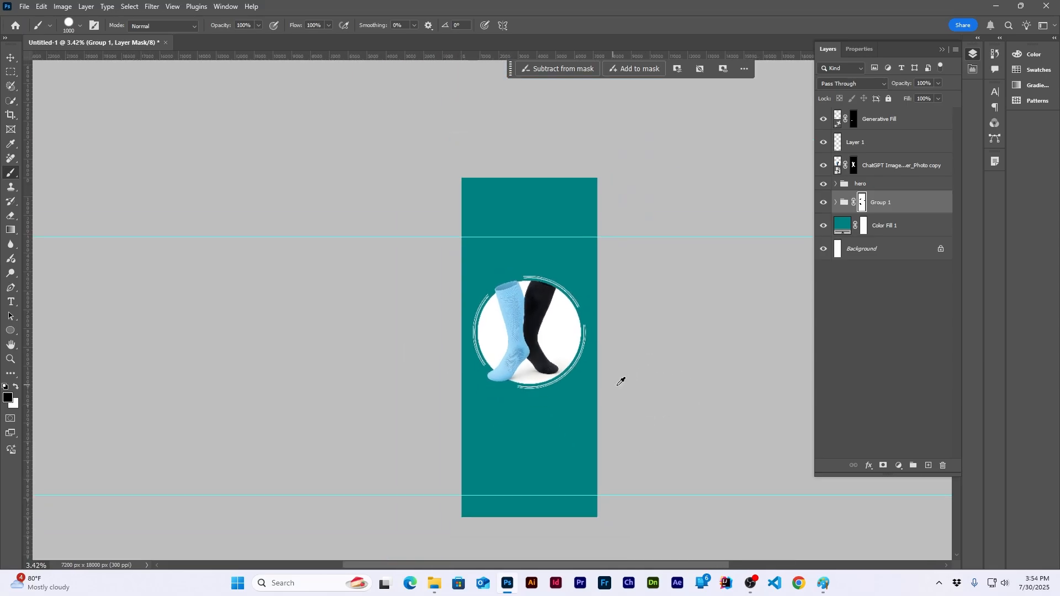
scroll(572, 336, "up", 2)
scroll(491, 301, "down", 1)
scroll(491, 301, "up", 1)
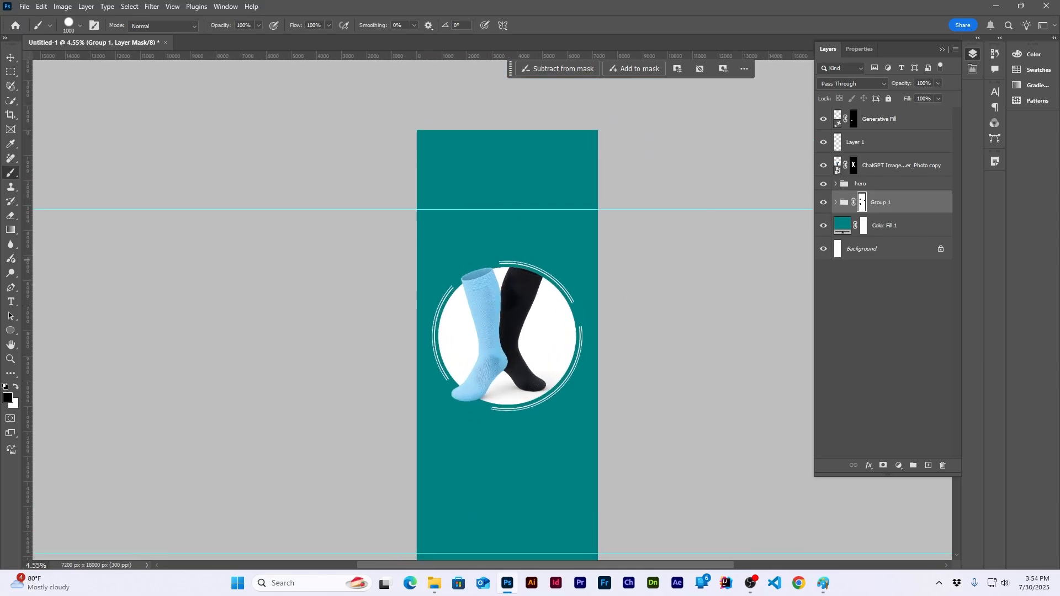
key("alt+Tab")
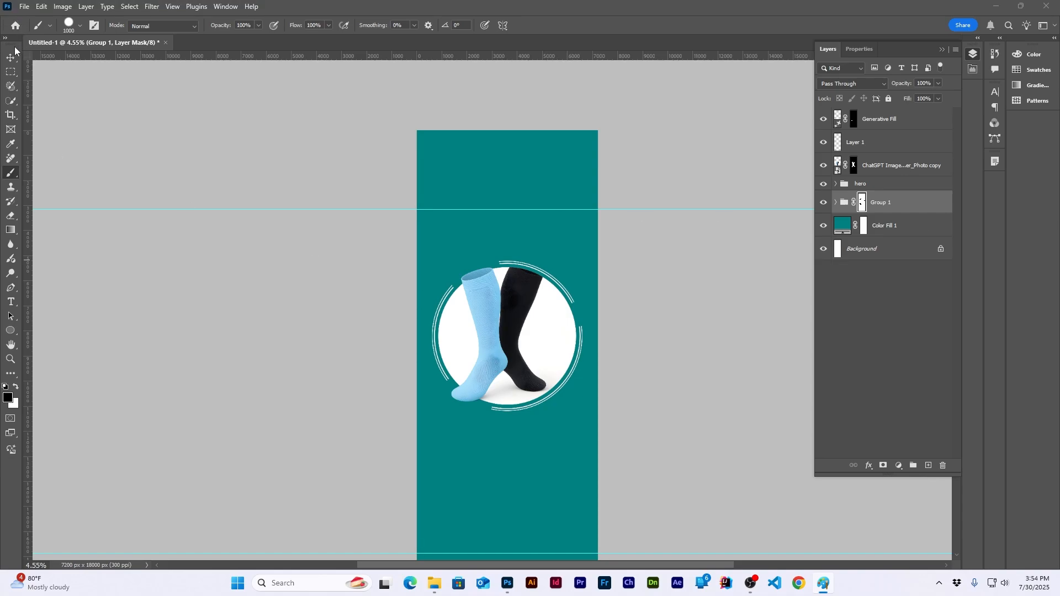
key("alt+Tab")
Apply a Multiply inner shadow to the hero group's white circle with 80% opacity, 24 px distance and 54 px size, adjusting its light angle
left_click(836, 184)
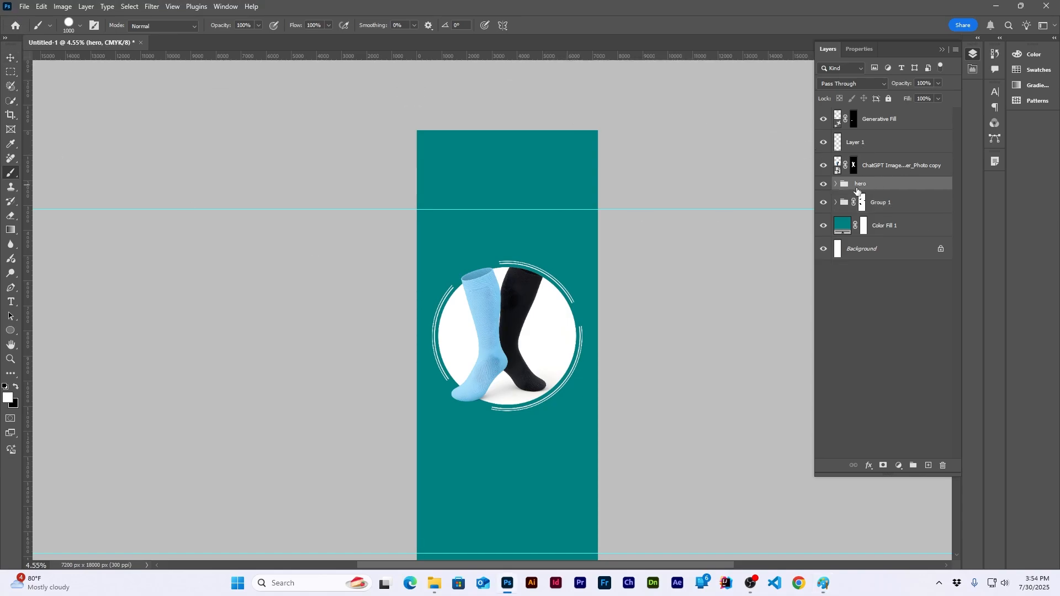
left_click(933, 227)
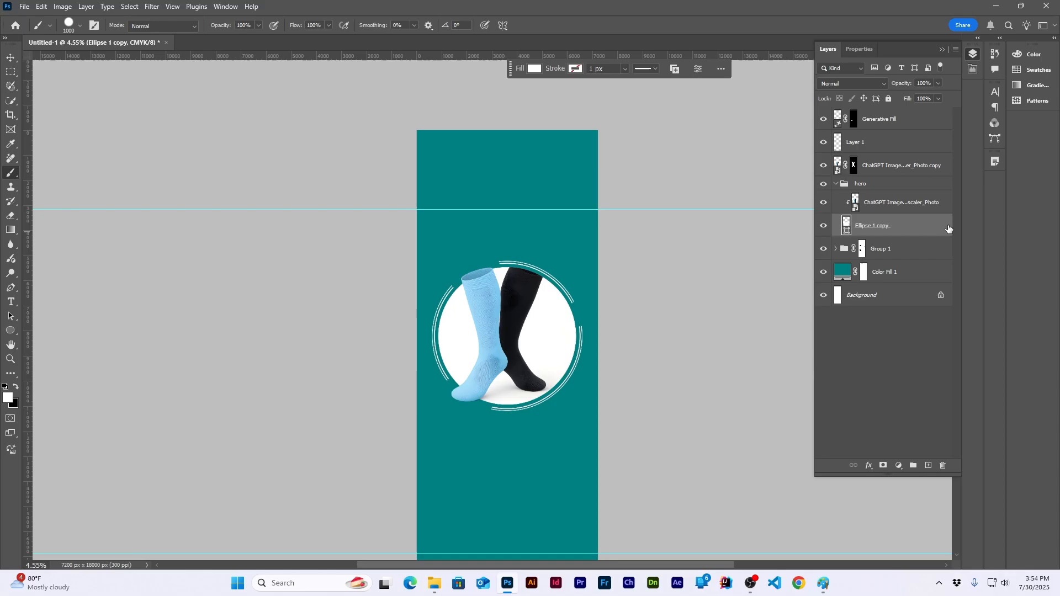
double_click(948, 228)
left_click_drag(713, 226, 711, 106)
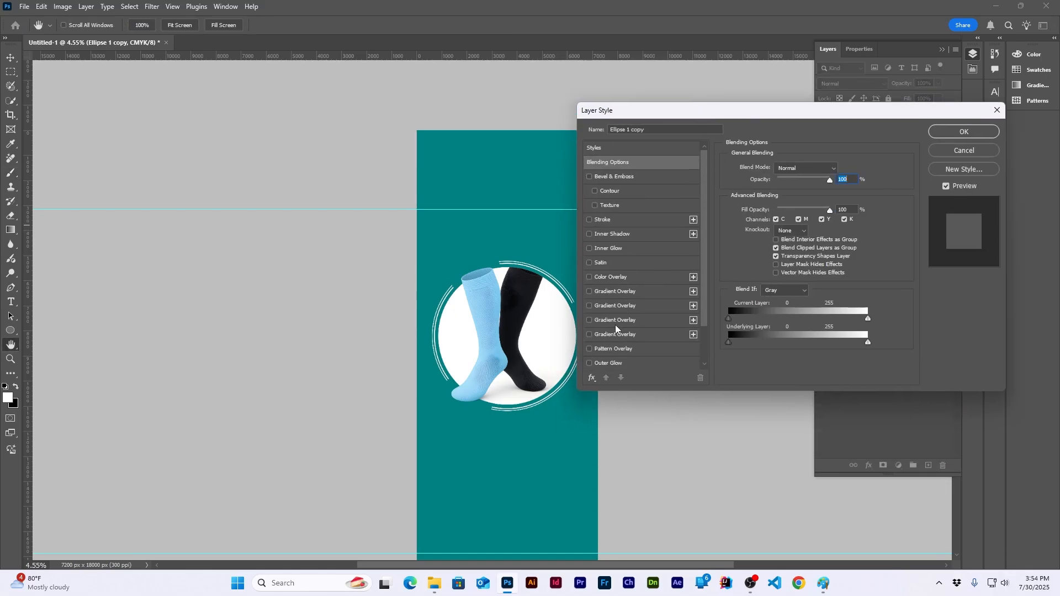
left_click(620, 234)
left_click(776, 196)
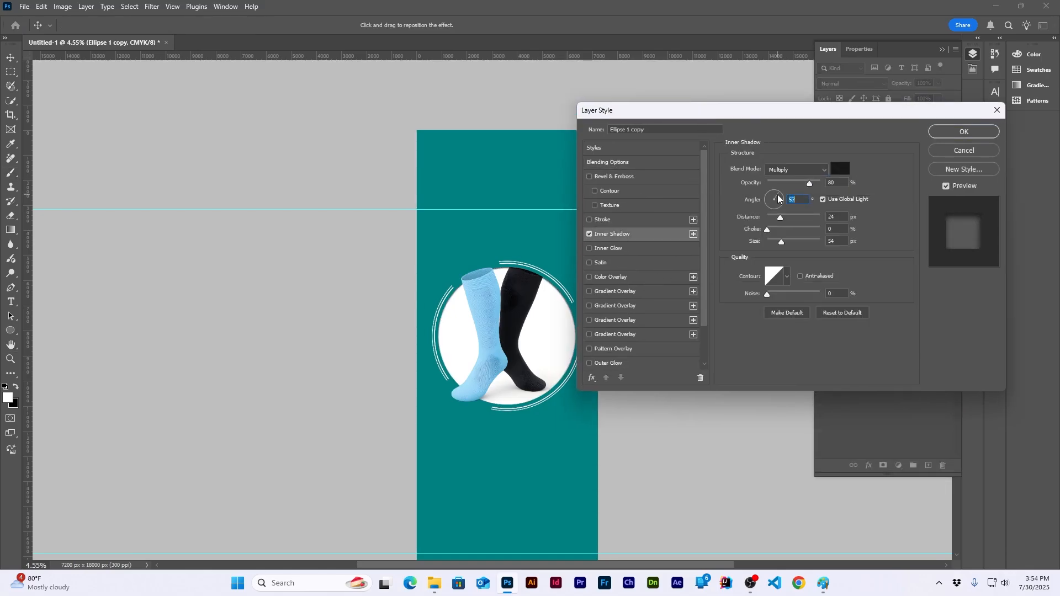
left_click(963, 132)
scroll(624, 306, "up", 7)
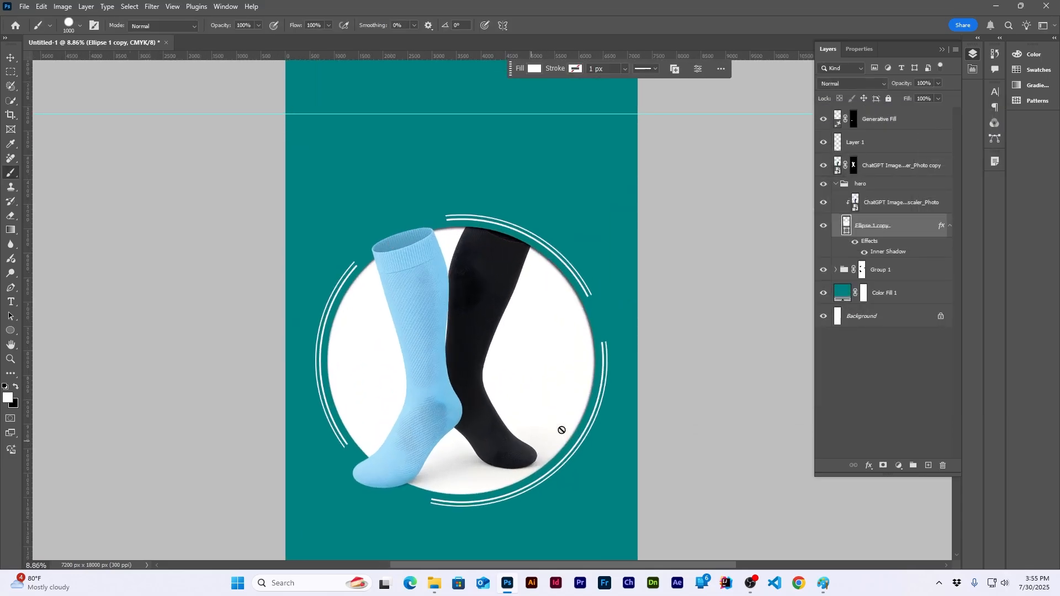
scroll(569, 249, "up", 2)
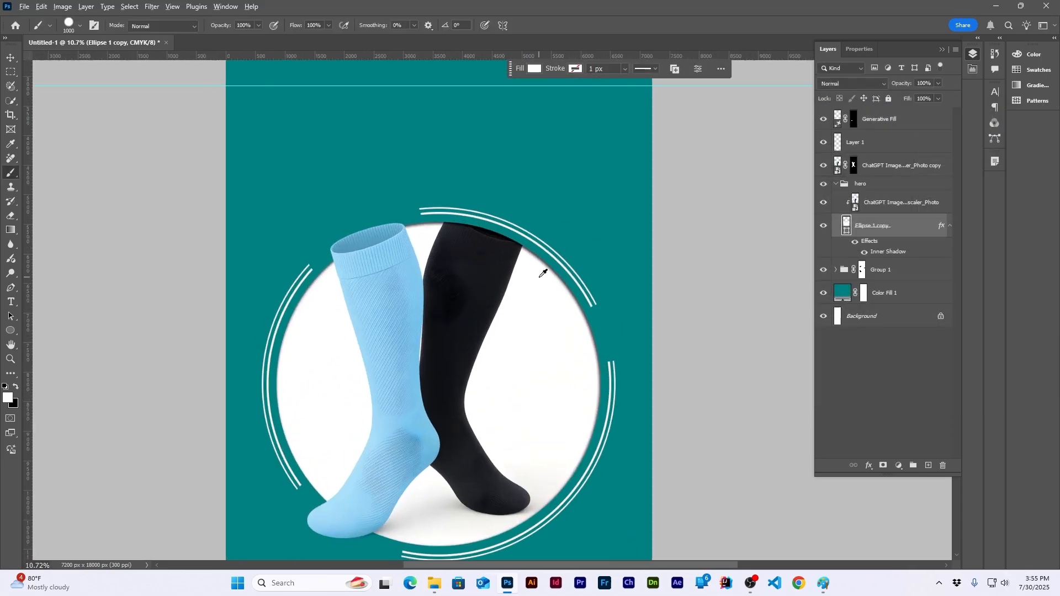
scroll(542, 274, "down", 8)
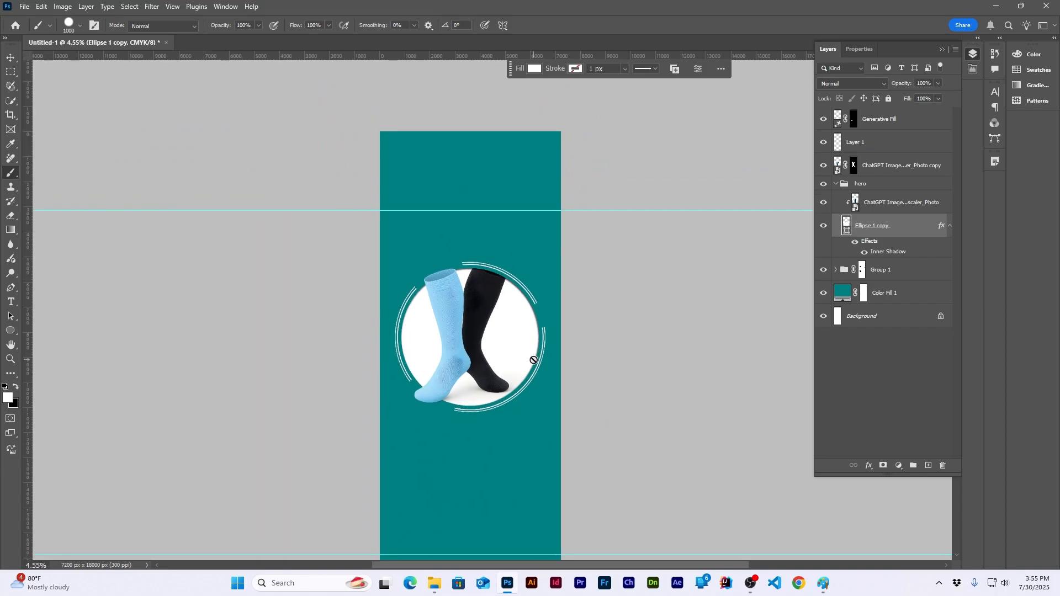
left_click(886, 120)
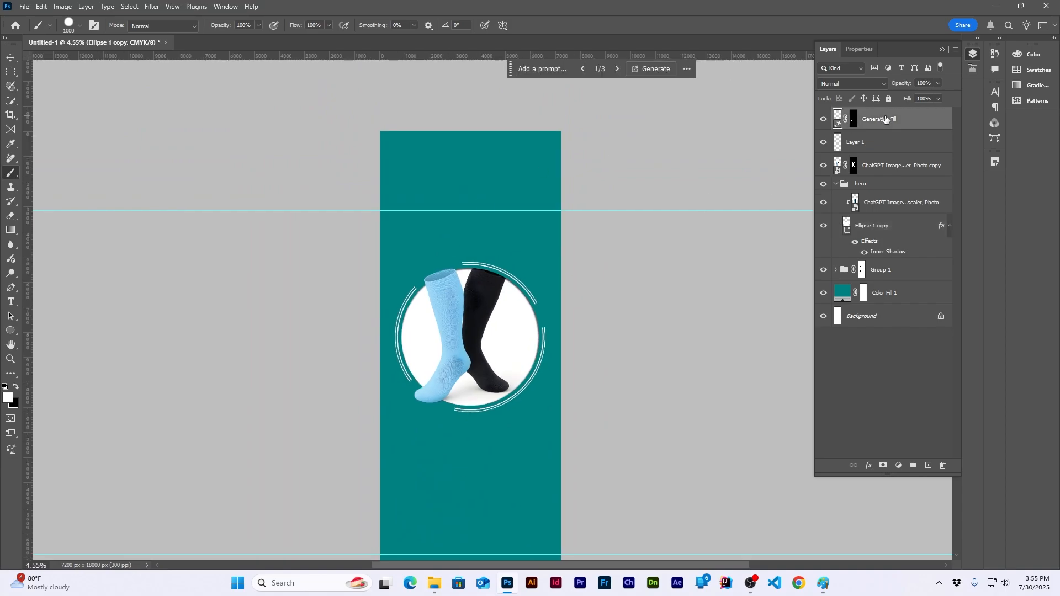
left_click(10, 71)
scroll(436, 300, "up", 6)
left_click_drag(295, 344, 645, 387)
key("ctrl+d")
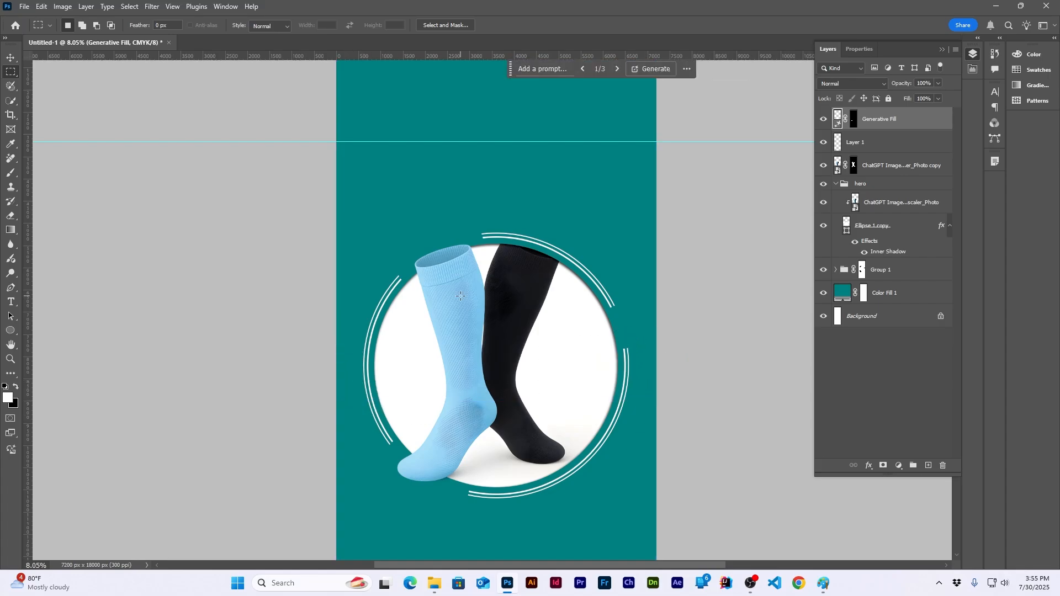
scroll(461, 297, "down", 4)
scroll(558, 285, "down", 3)
scroll(557, 285, "down", 1)
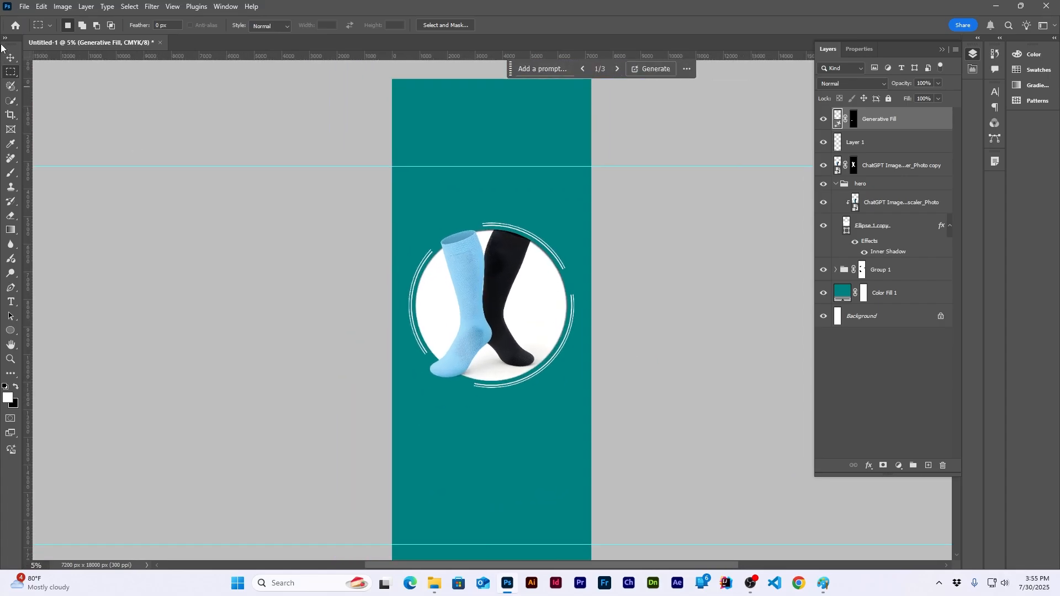
Export the banner as a PNG named background into the Desktop folder "roll of banner design for comfy"
left_click(22, 6)
mouse_move(105, 200)
left_click(182, 200)
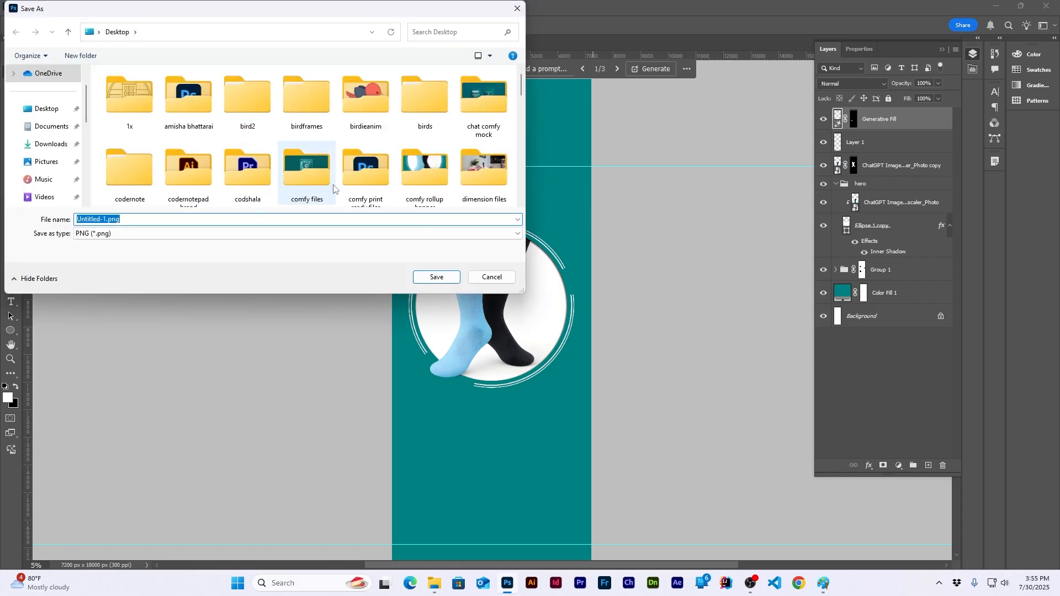
left_click(434, 587)
left_click(434, 586)
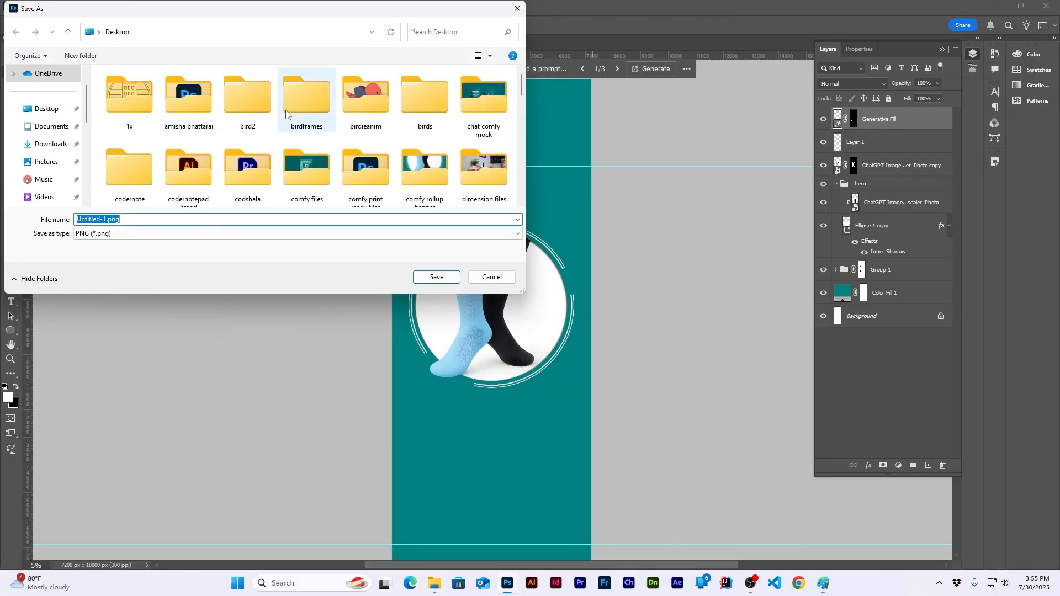
scroll(306, 107, "down", 5)
double_click(191, 164)
left_click(157, 219)
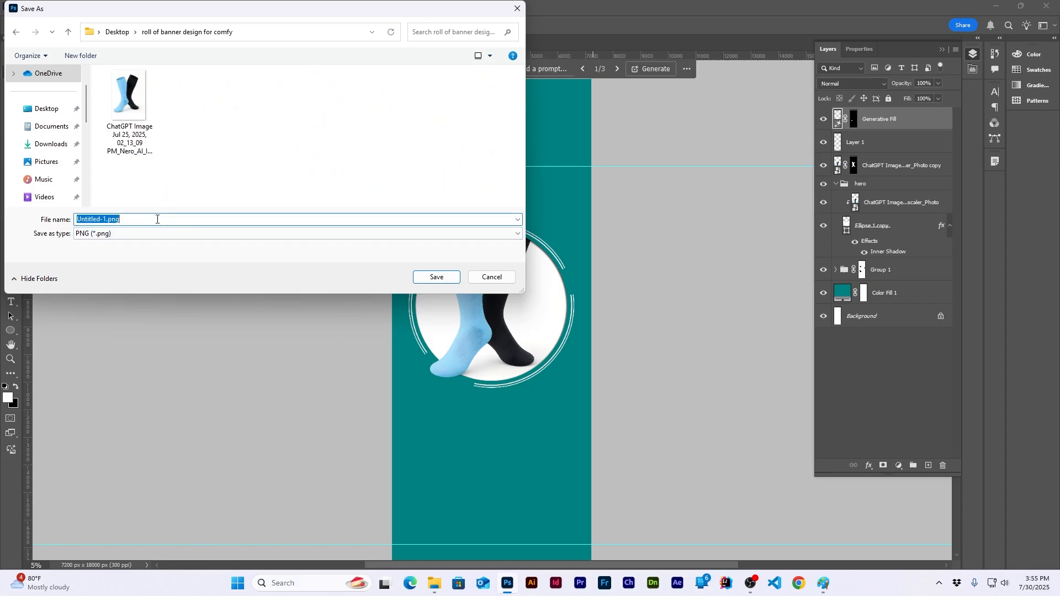
type("background")
key("Return")
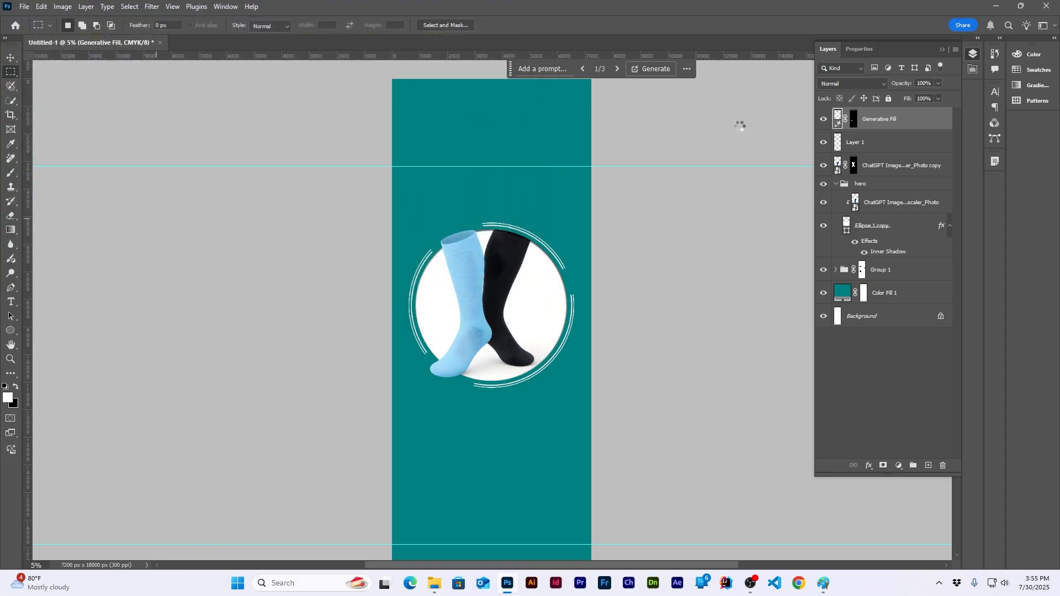
Examine the exported background.png in the image viewer from the banner folder, closing the viewer and folder when done
left_click(996, 6)
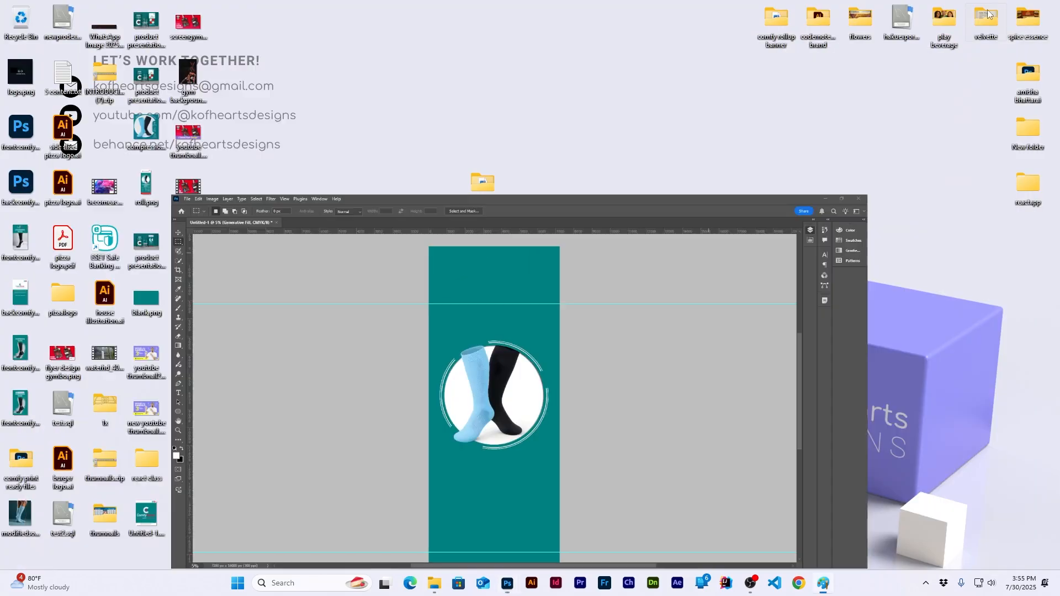
left_click(434, 584)
left_click(121, 108)
double_click(121, 108)
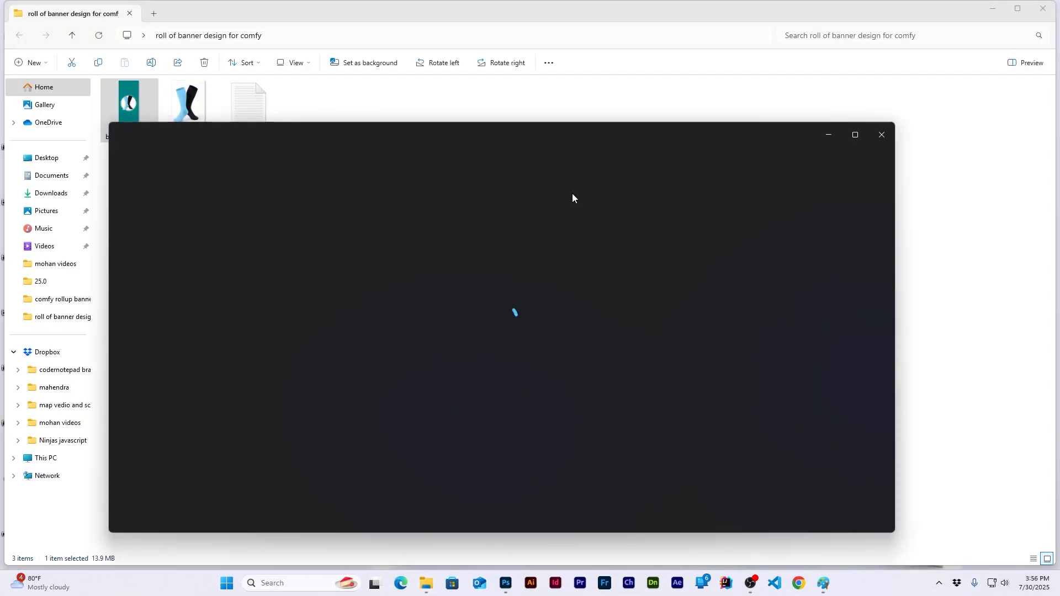
double_click(657, 137)
left_click(1046, 14)
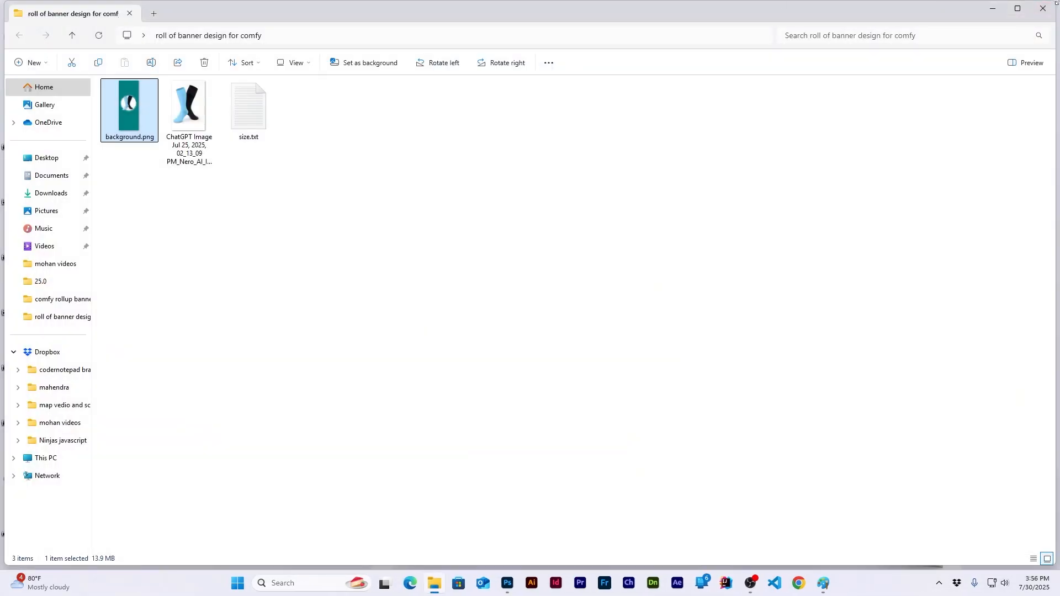
left_click(1046, 8)
Return to Photoshop and quit it without saving the untitled document
left_click(503, 583)
left_click(1046, 6)
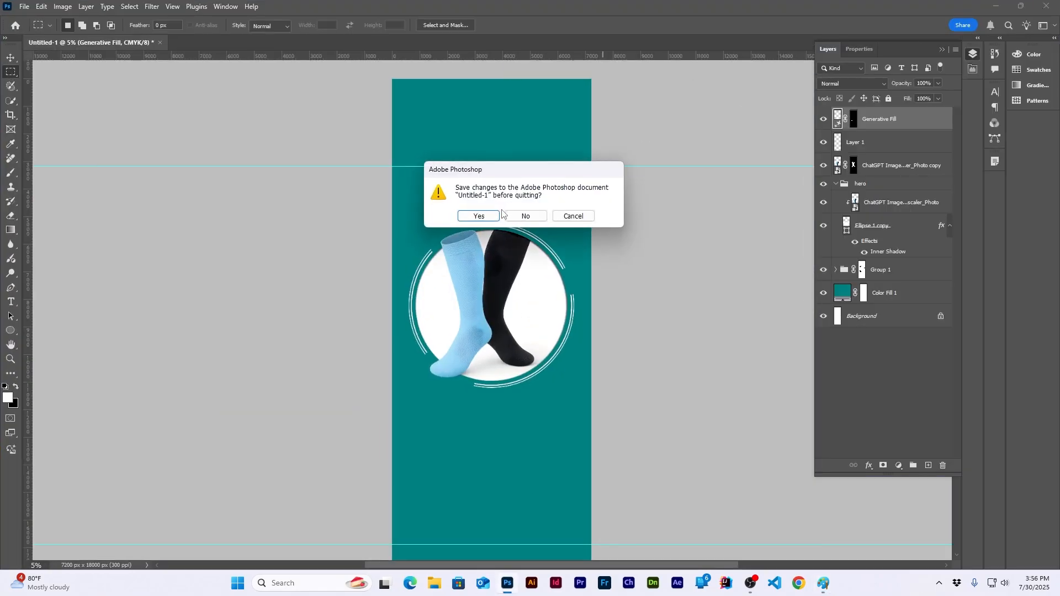
left_click(524, 215)
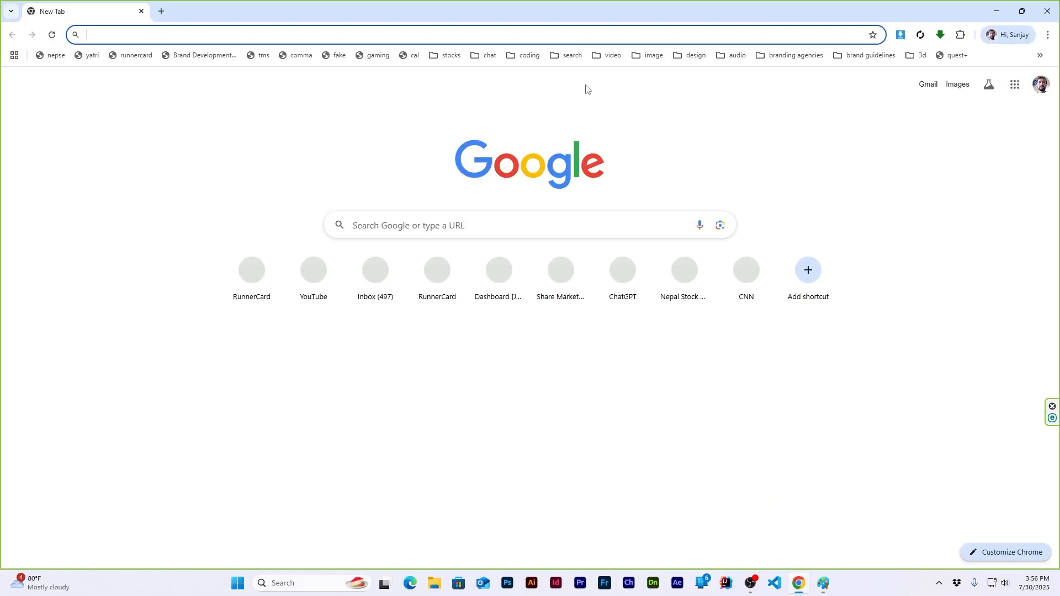
Open canva.com in the Chrome browser
left_click(556, 33)
type("canva.com")
key("Return")
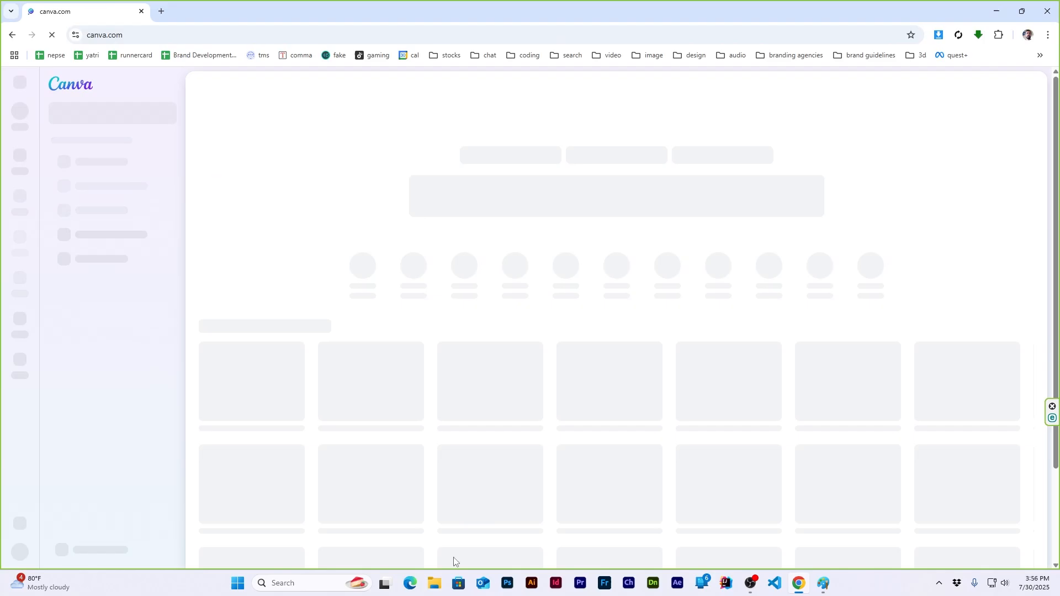
Check the banner brief in size.txt from the "roll of banner design for comfy" folder, and close the file
key("super+d")
double_click(484, 192)
double_click(248, 109)
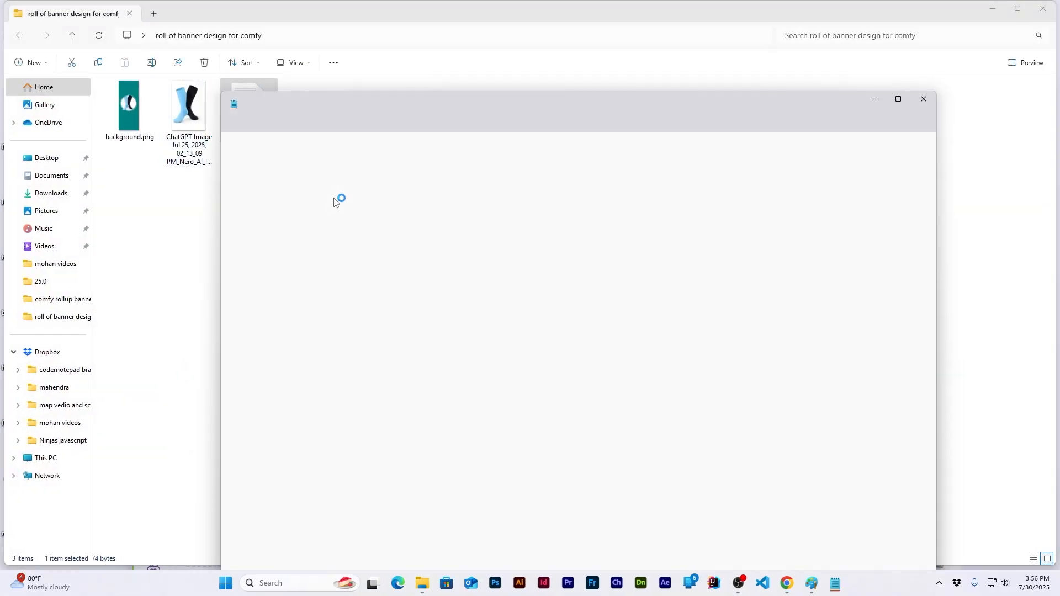
double_click(266, 187)
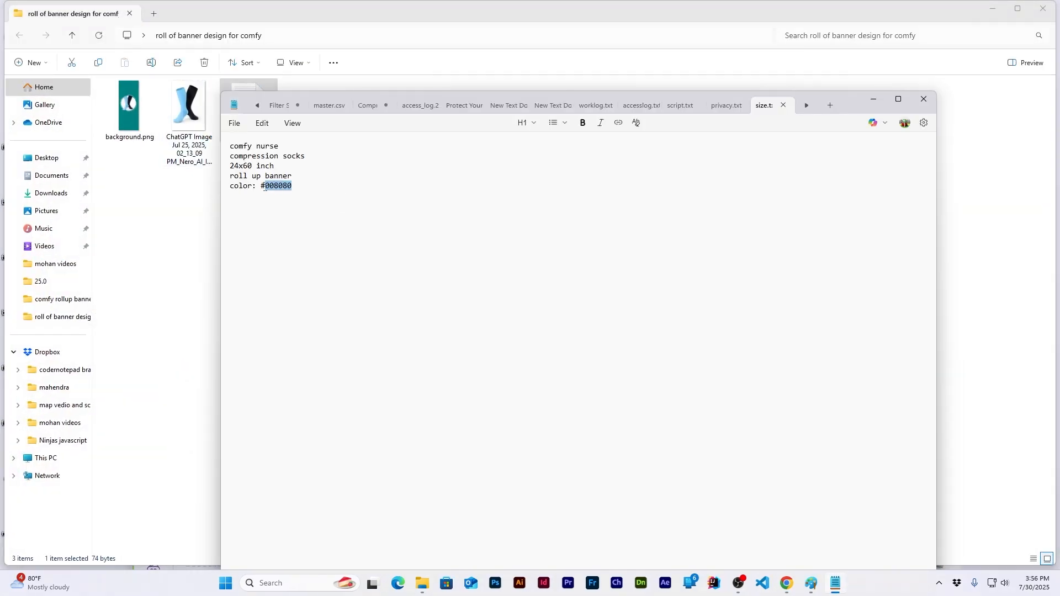
left_click(924, 99)
key("super+d")
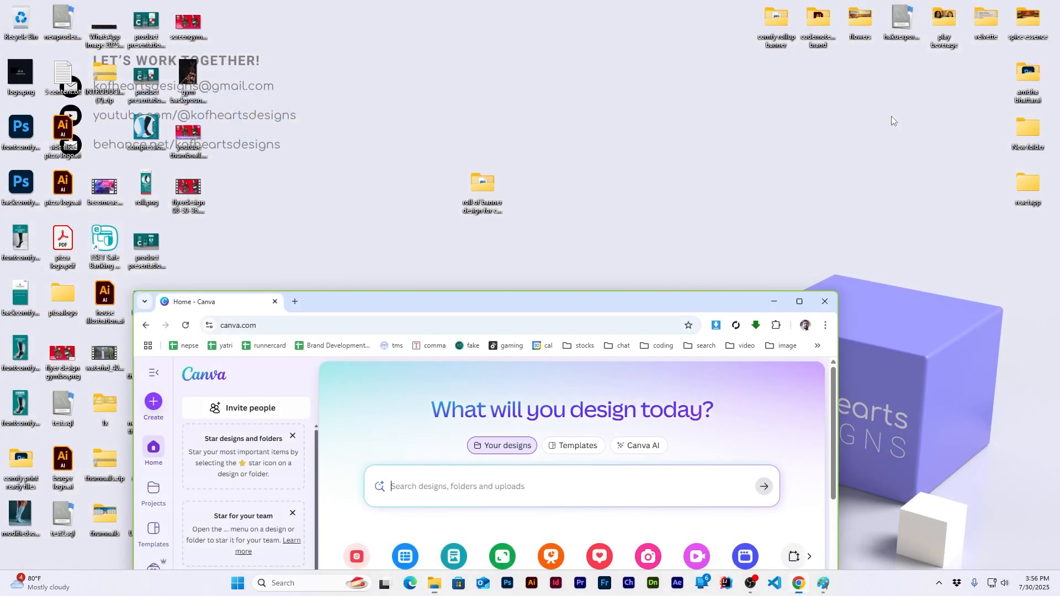
Create a new custom-size design in Canva, 24 inches wide and 60 inches high
double_click(382, 296)
left_click(20, 111)
left_click(186, 359)
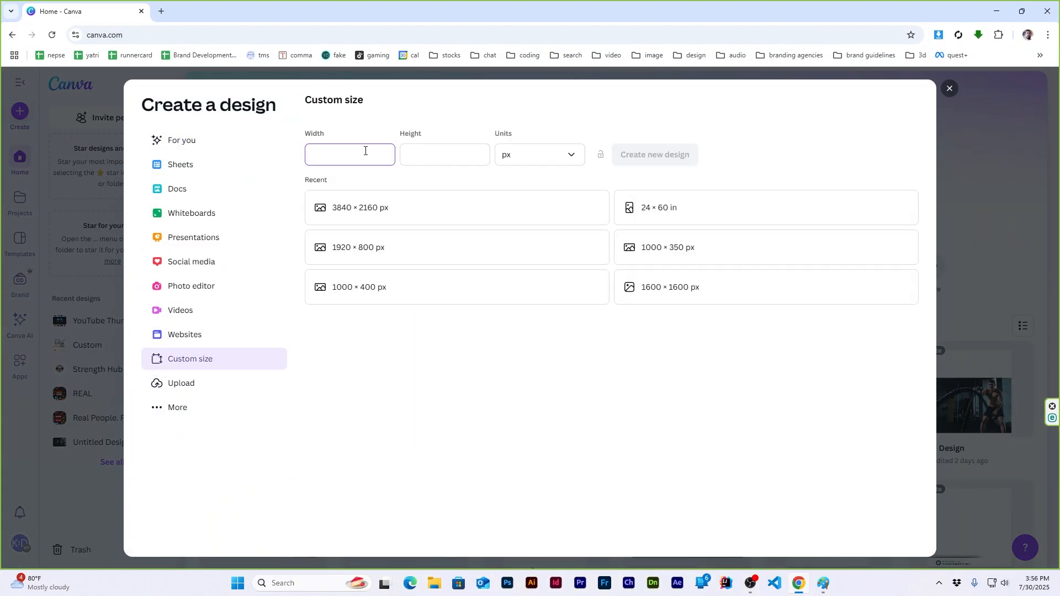
left_click(538, 155)
left_click(525, 208)
left_click(341, 153)
left_click(460, 157)
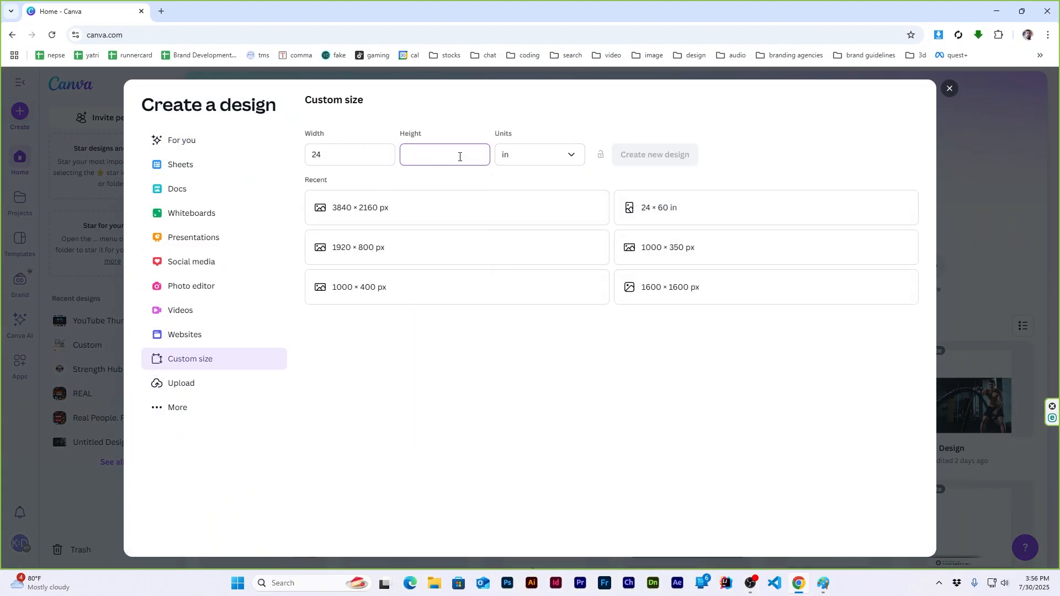
type("60")
left_click(670, 161)
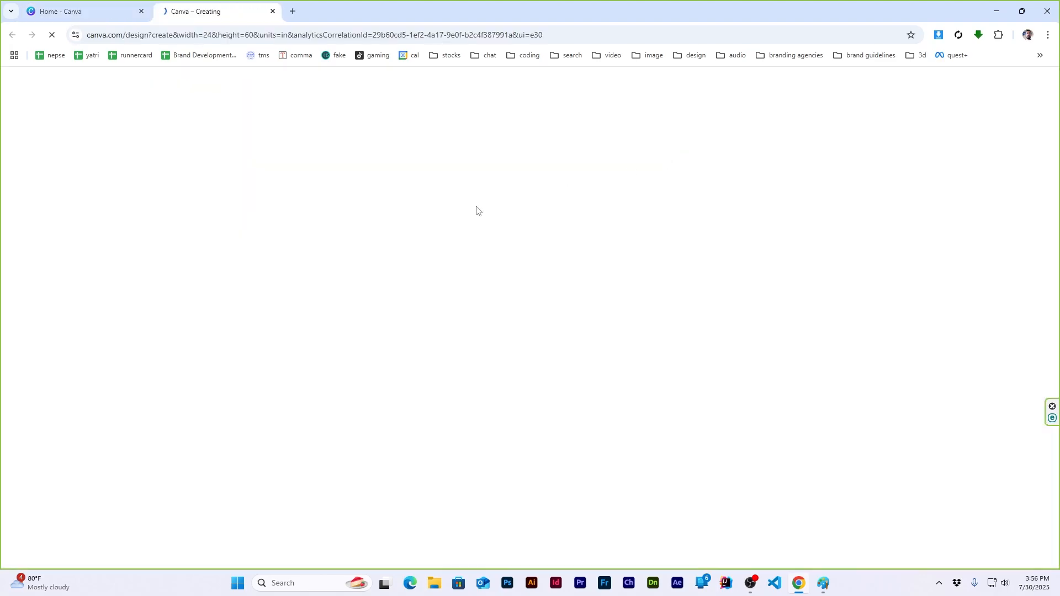
Upload background.png from the "roll of banner design for comfy" folder to the Canva uploads
left_click(19, 279)
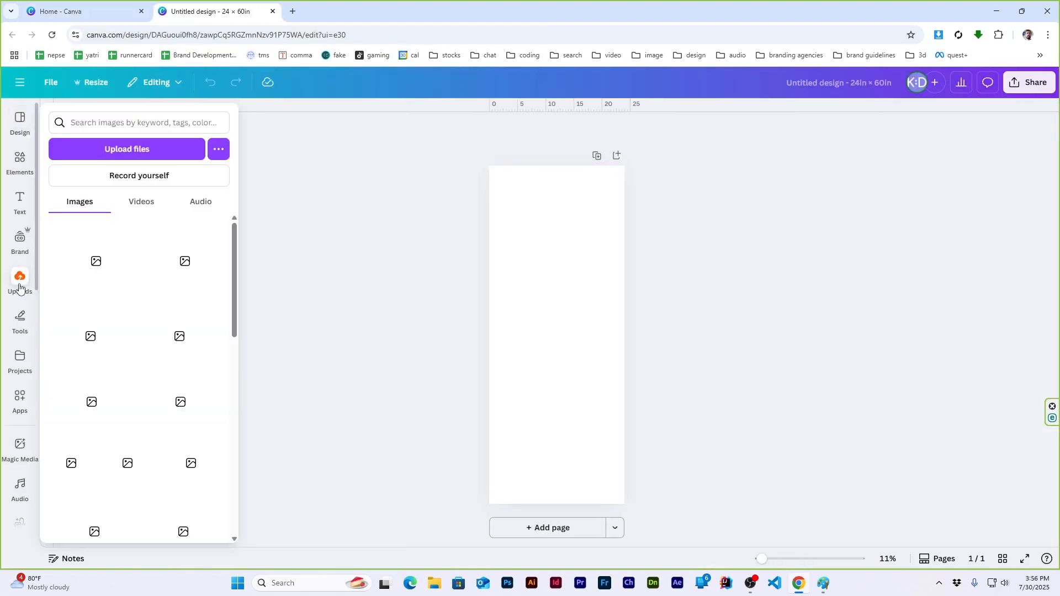
left_click(127, 150)
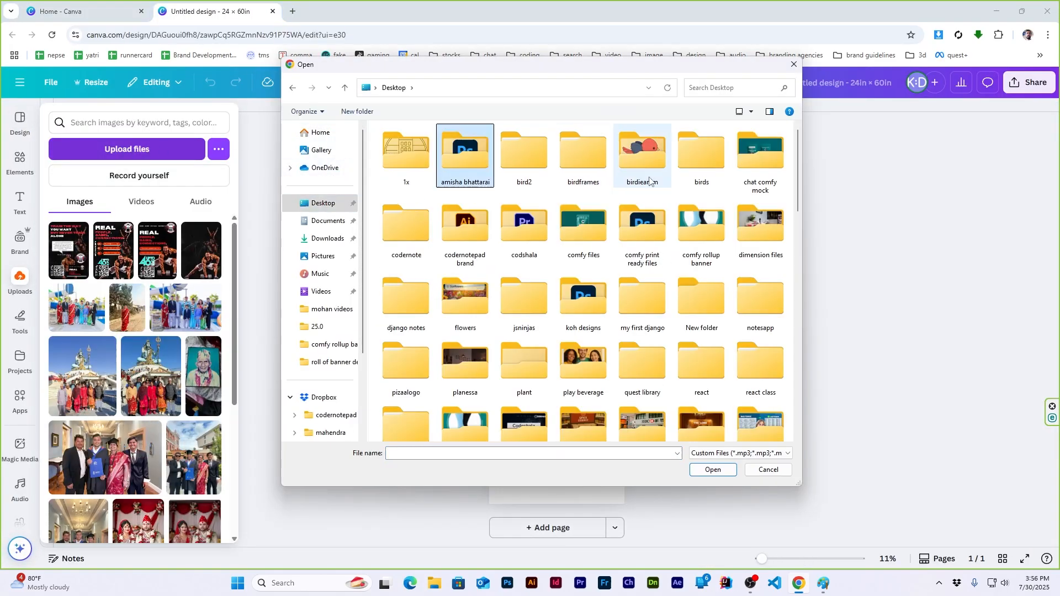
left_click(701, 362)
scroll(619, 301, "down", 3)
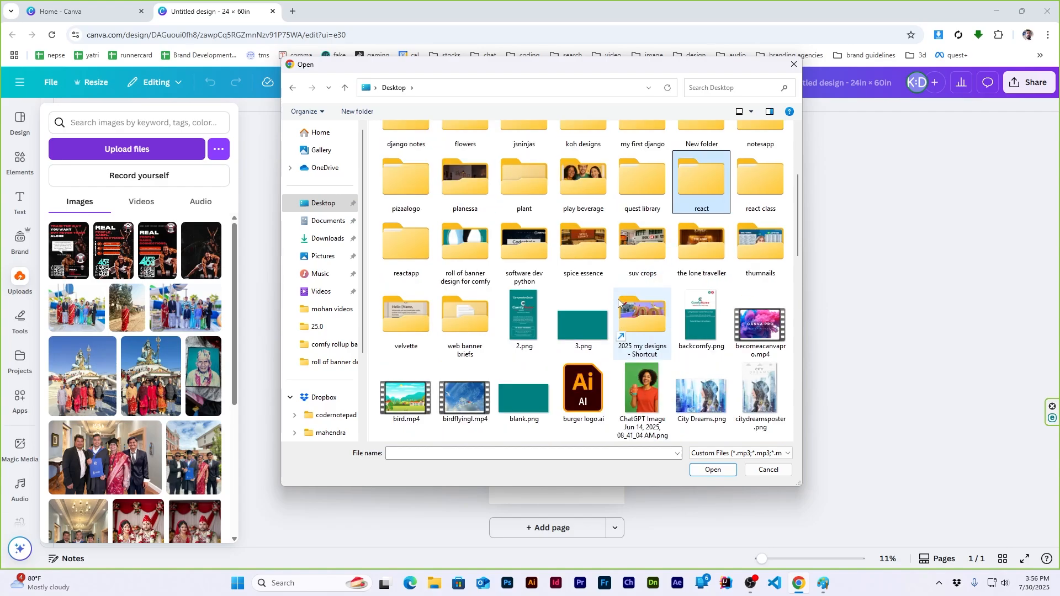
double_click(465, 256)
double_click(402, 159)
left_click(569, 254)
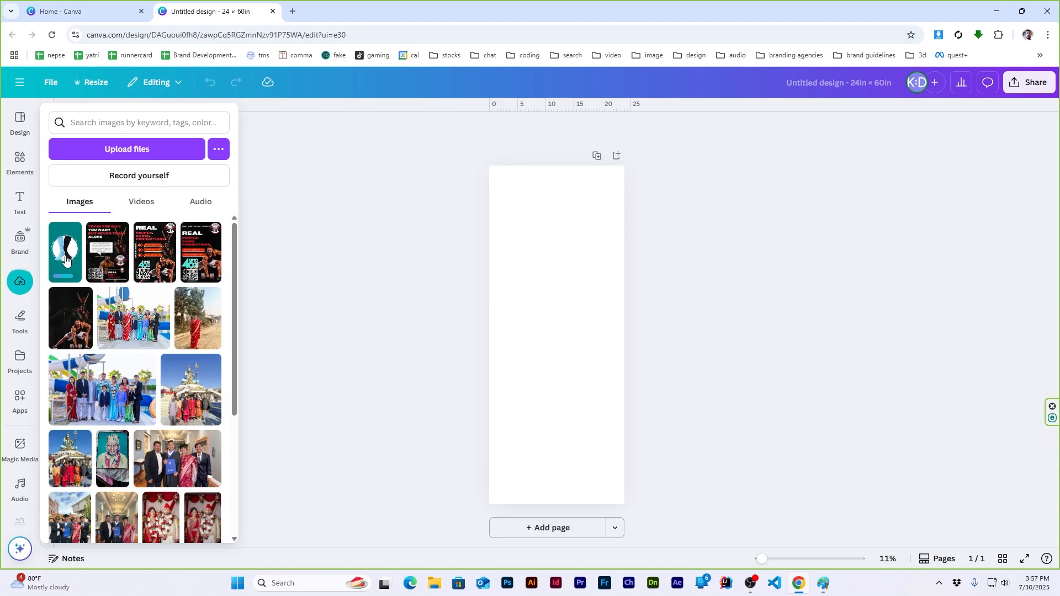
Add the uploaded teal banner image to the blank page and set it as the page background
left_click(65, 259)
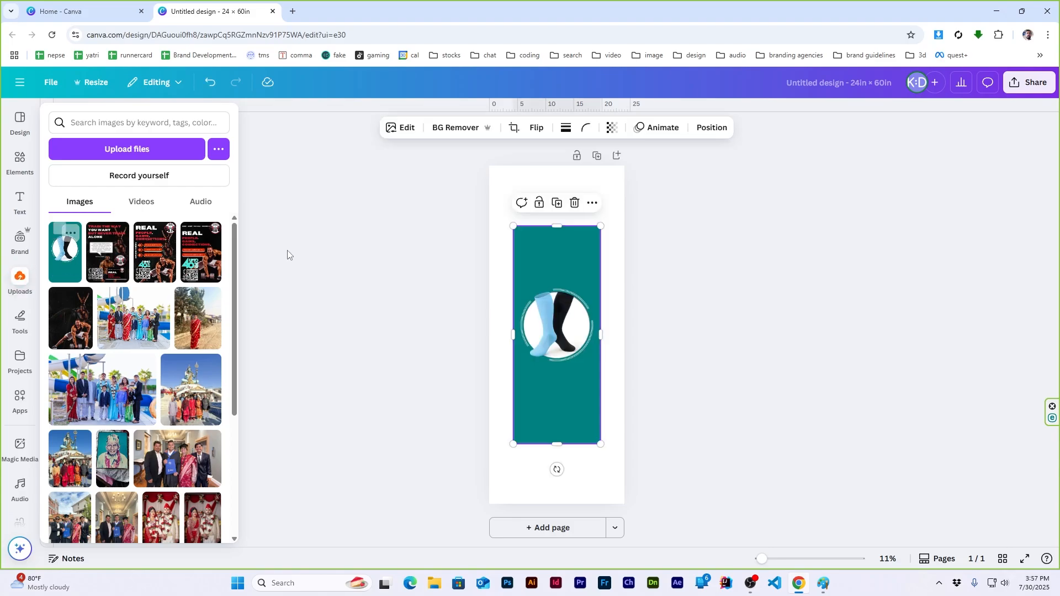
right_click(552, 244)
left_click(624, 504)
scroll(614, 282, "up", 1)
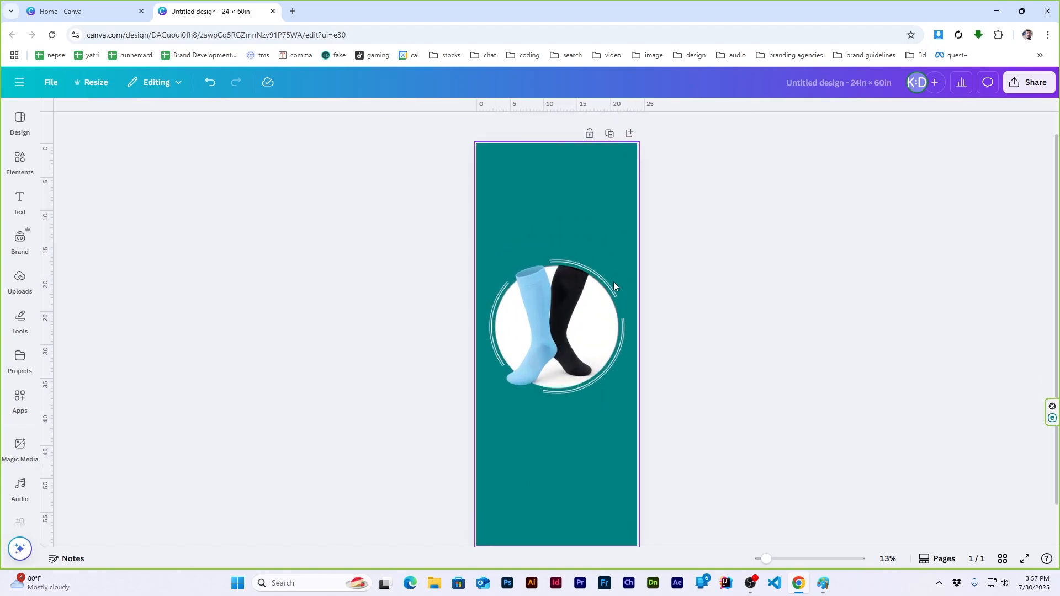
Switch the active brand kit from Yatri Prints to ComfyNurse
scroll(614, 281, "down", 1)
scroll(613, 282, "up", 1)
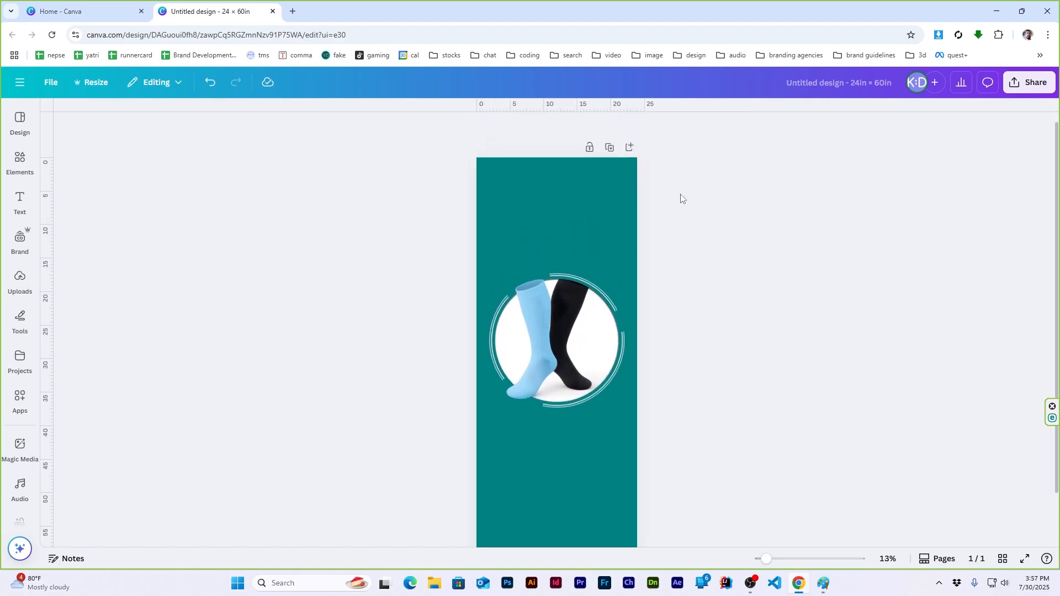
left_click(26, 241)
left_click(113, 230)
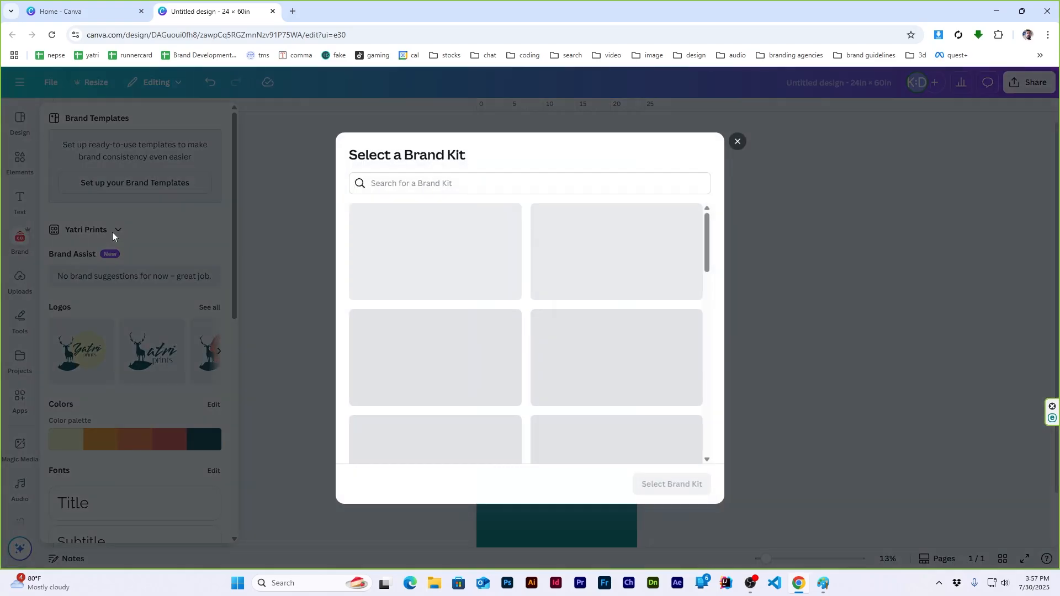
scroll(442, 359, "down", 5)
left_click(443, 386)
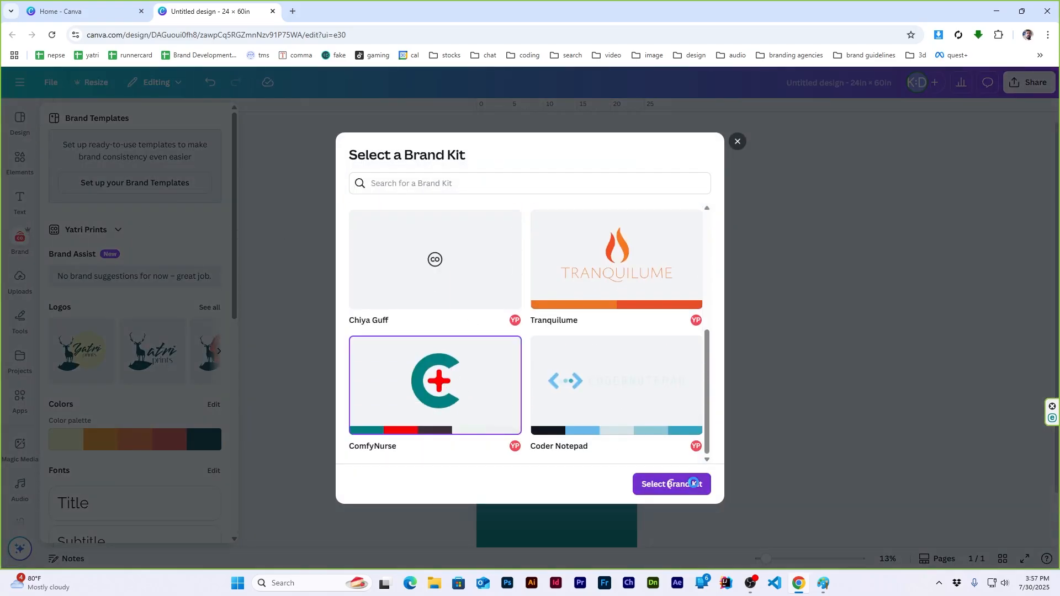
left_click(669, 483)
scroll(135, 308, "down", 1)
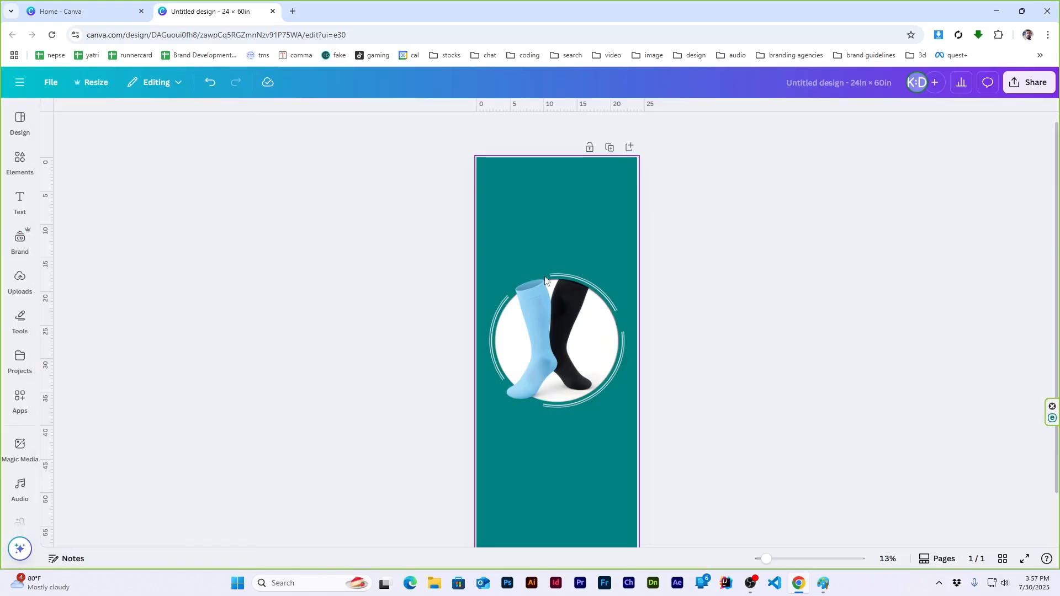
Find a rectangle shape in the elements, place it full width along the page's top edge, and make it about 24 by 9.2 inches
mouse_move(21, 163)
left_click(135, 121)
type("rectangle")
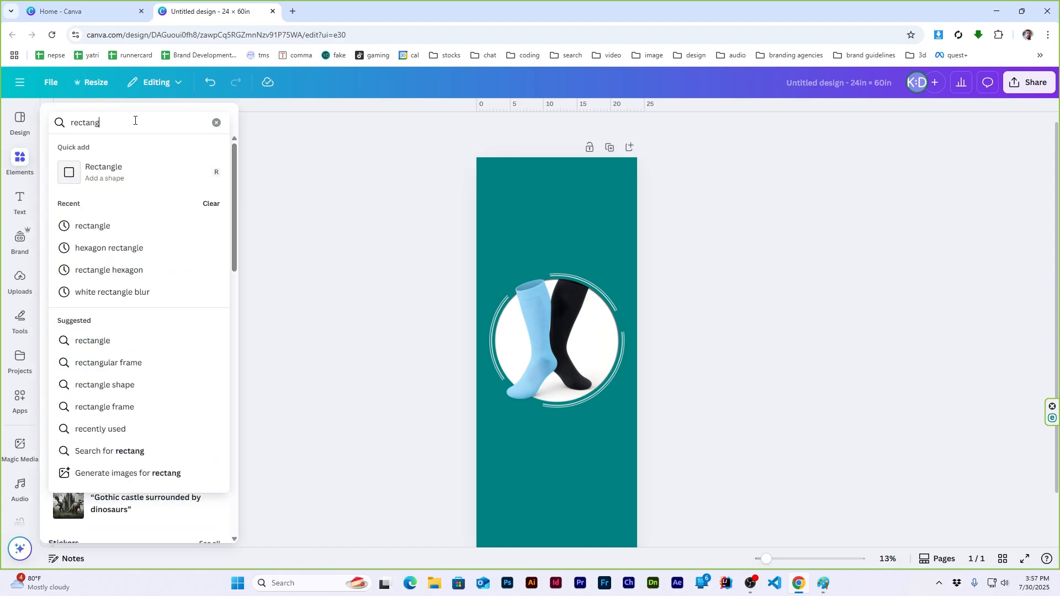
key("Return")
left_click(64, 229)
left_click_drag(566, 355, 643, 187)
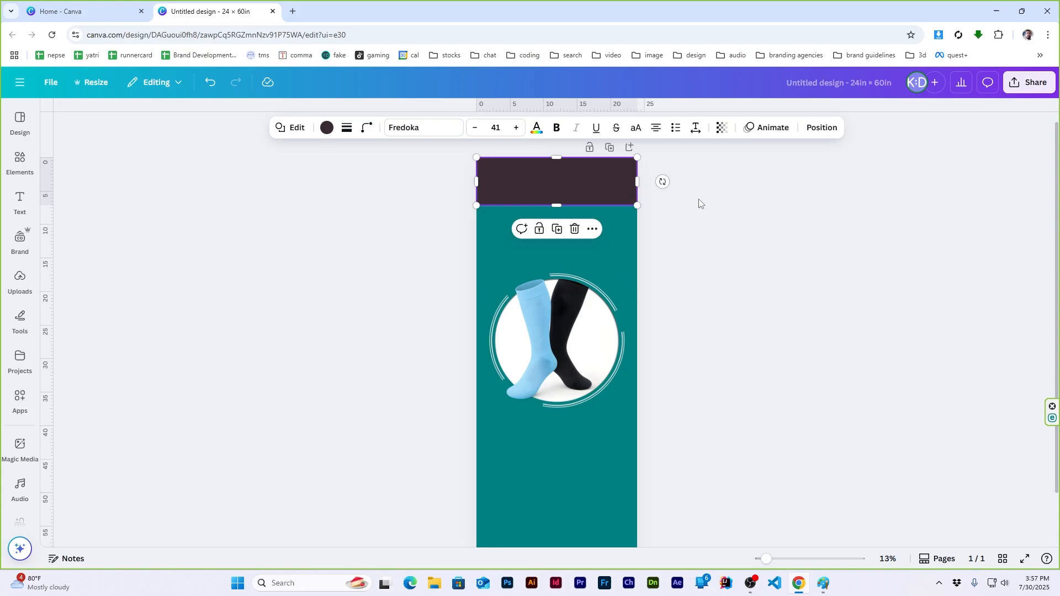
left_click_drag(557, 206, 563, 227)
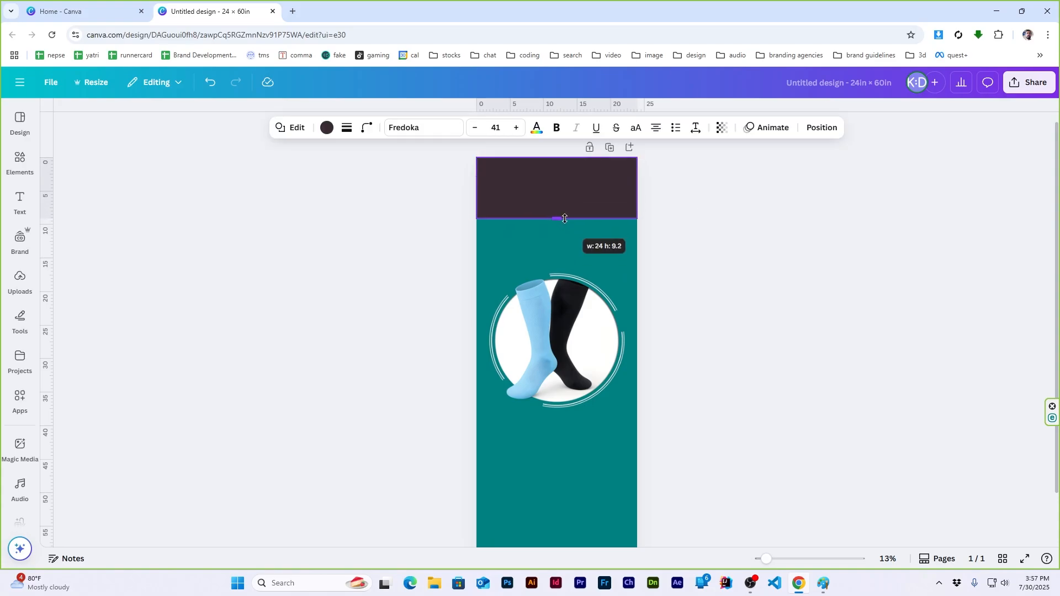
scroll(634, 177, "up", 3)
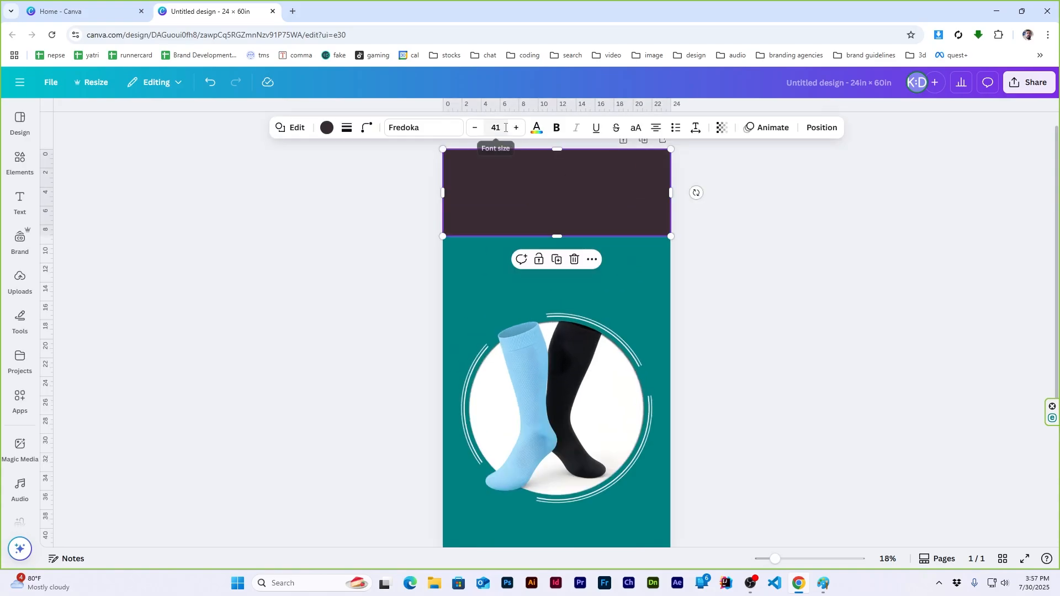
Fill the header rectangle with white from the document colors
left_click(327, 128)
left_click(135, 199)
left_click(743, 241)
scroll(668, 350, "down", 3)
scroll(668, 350, "up", 2)
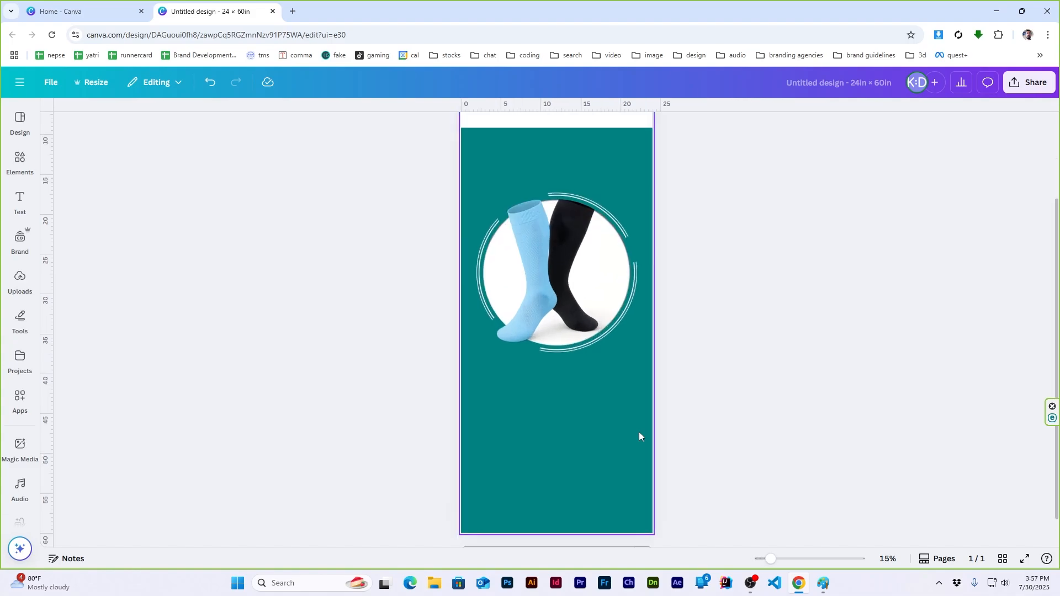
Duplicate the white header rectangle and position the copy across the page's bottom edge as a narrow white footer strip
scroll(638, 432, "up", 2)
left_click_drag(557, 175, 556, 498, "alt")
scroll(564, 361, "down", 2)
left_click_drag(565, 360, 564, 481)
left_click(741, 346)
scroll(741, 347, "down", 2)
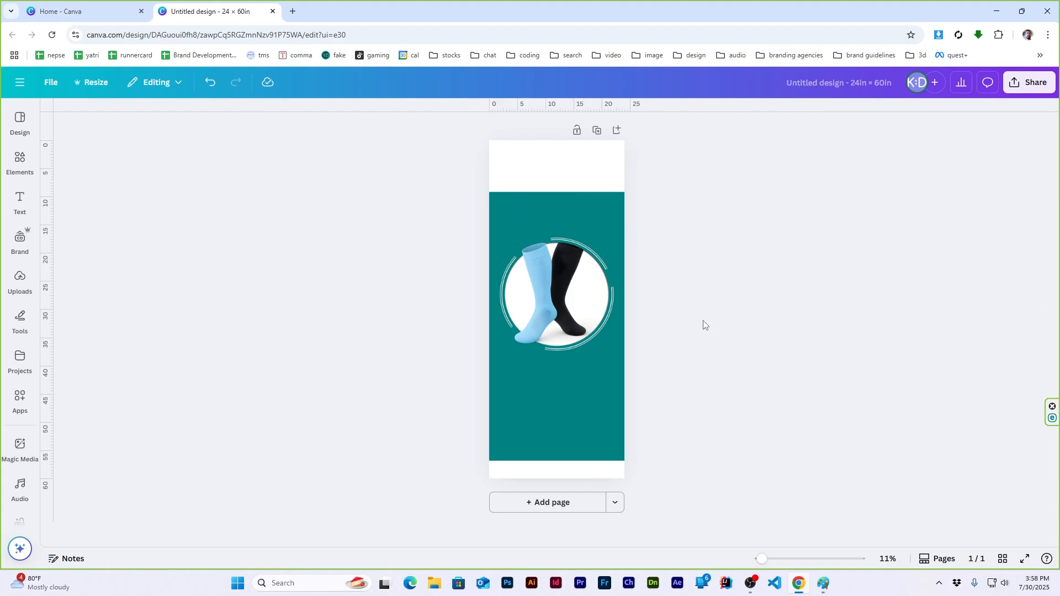
Add the full ComfyNurse wordmark logo from the brand kit and center it in the white header
scroll(556, 168, "up", 3)
scroll(561, 222, "up", 1)
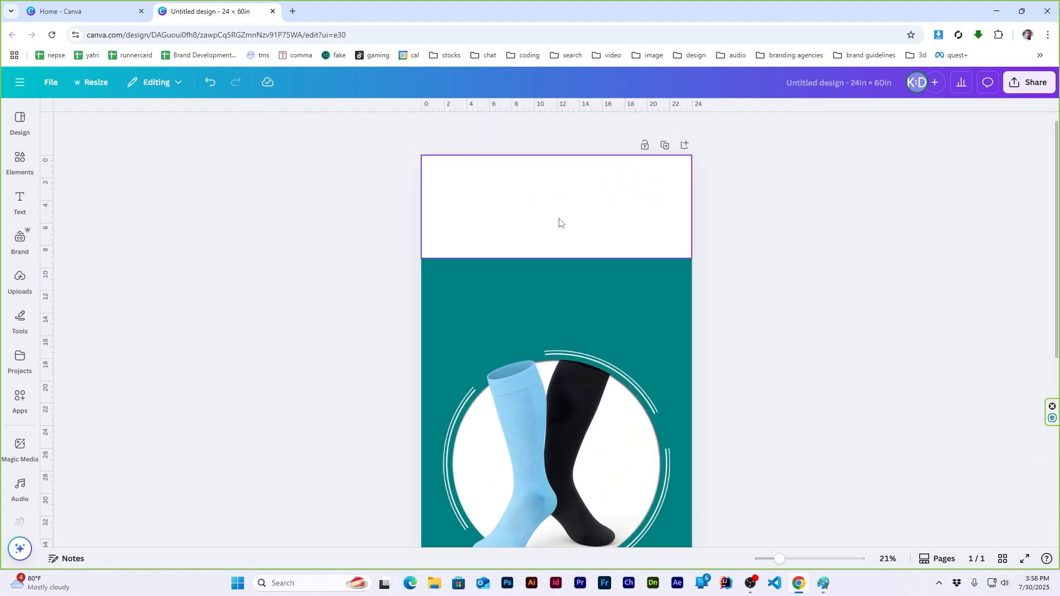
left_click(20, 201)
left_click(17, 264)
left_click(22, 260)
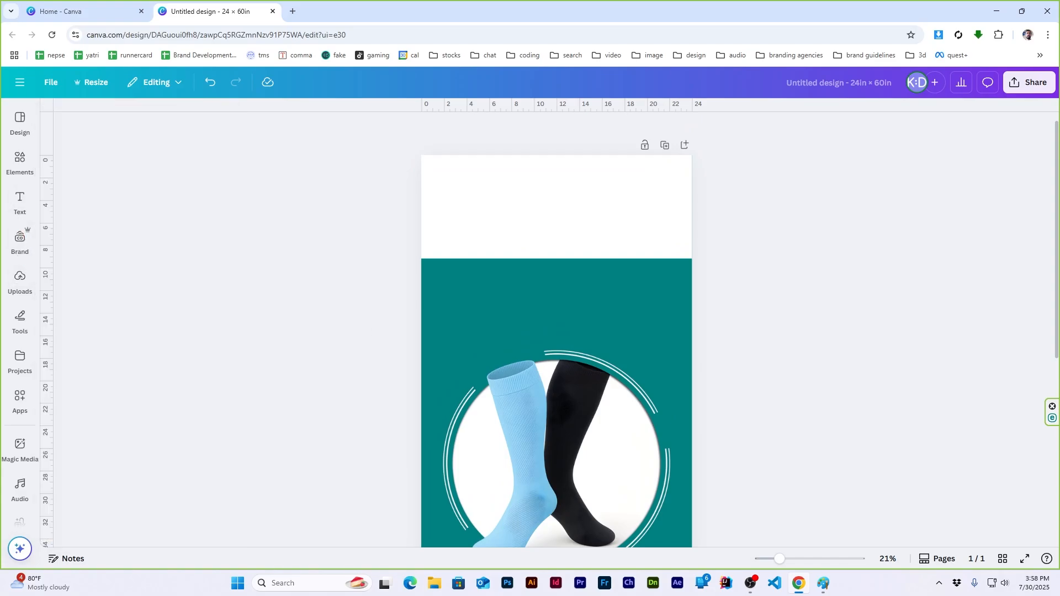
left_click(20, 239)
left_click(152, 302)
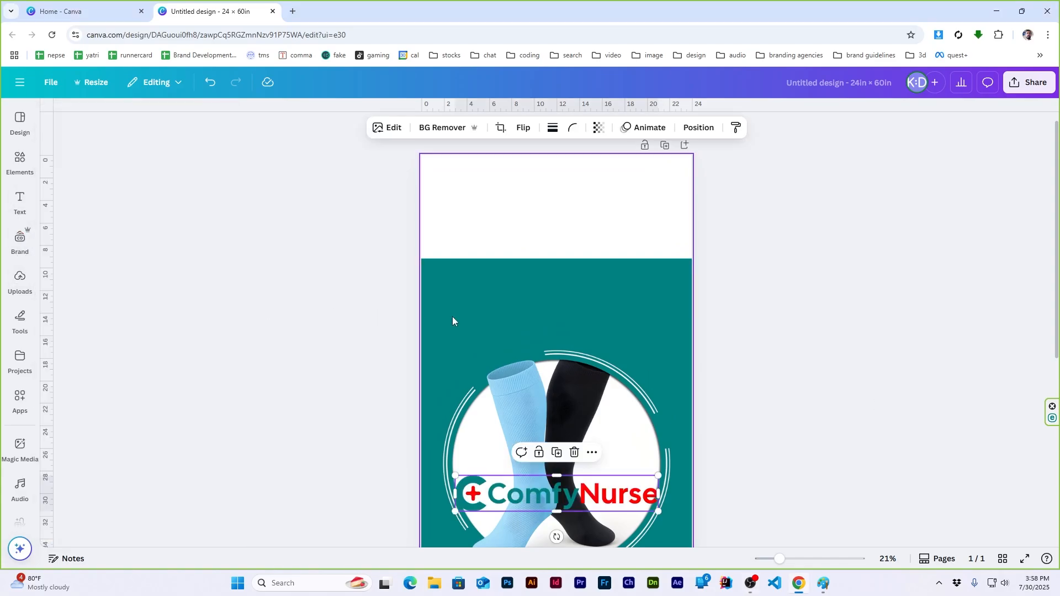
left_click_drag(549, 492, 553, 213)
left_click(741, 296)
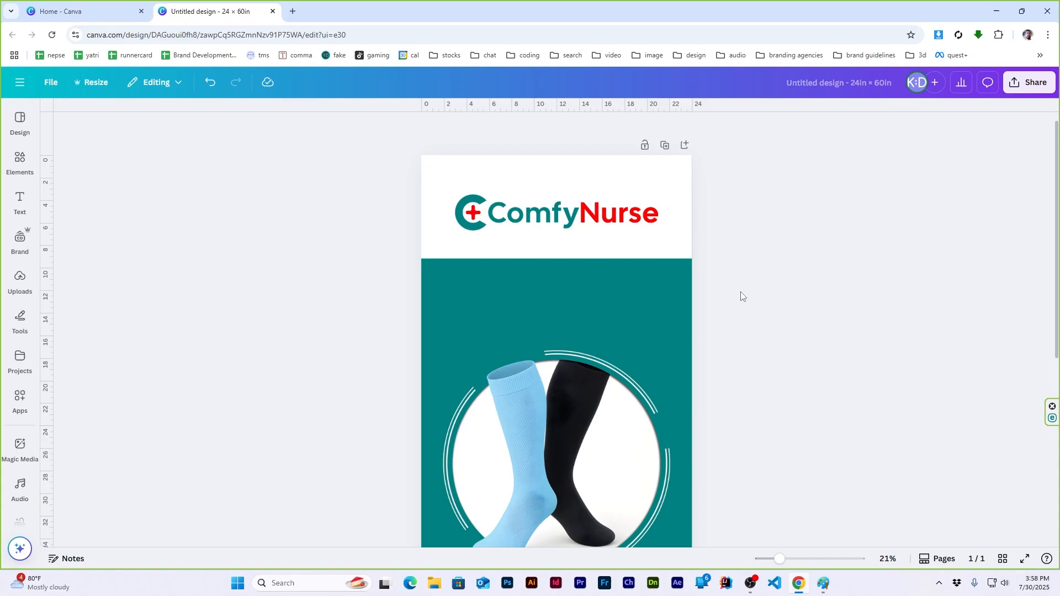
Add the teal and red plus-circle graphic from the brand graphics to the white header's upper right corner
left_click(20, 238)
scroll(155, 348, "down", 6)
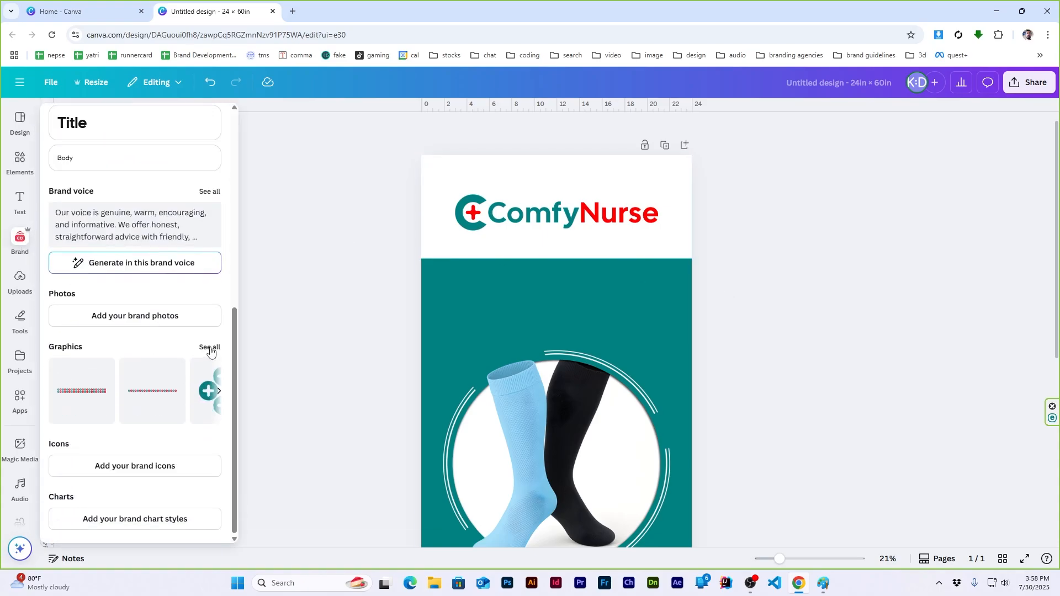
left_click(208, 346)
left_click(95, 407)
left_click_drag(636, 451, 649, 178)
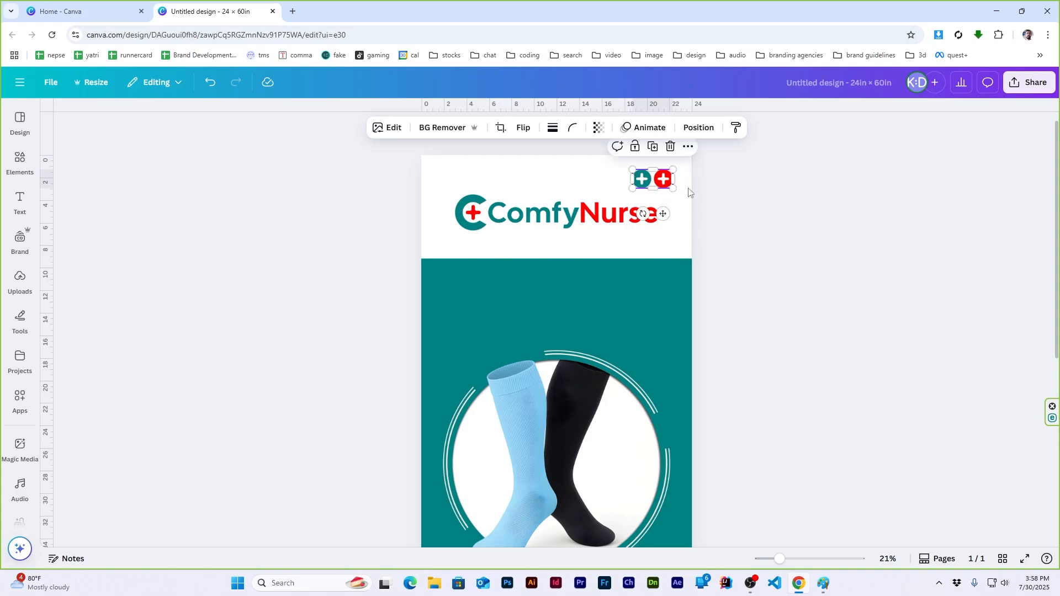
scroll(570, 346, "down", 3)
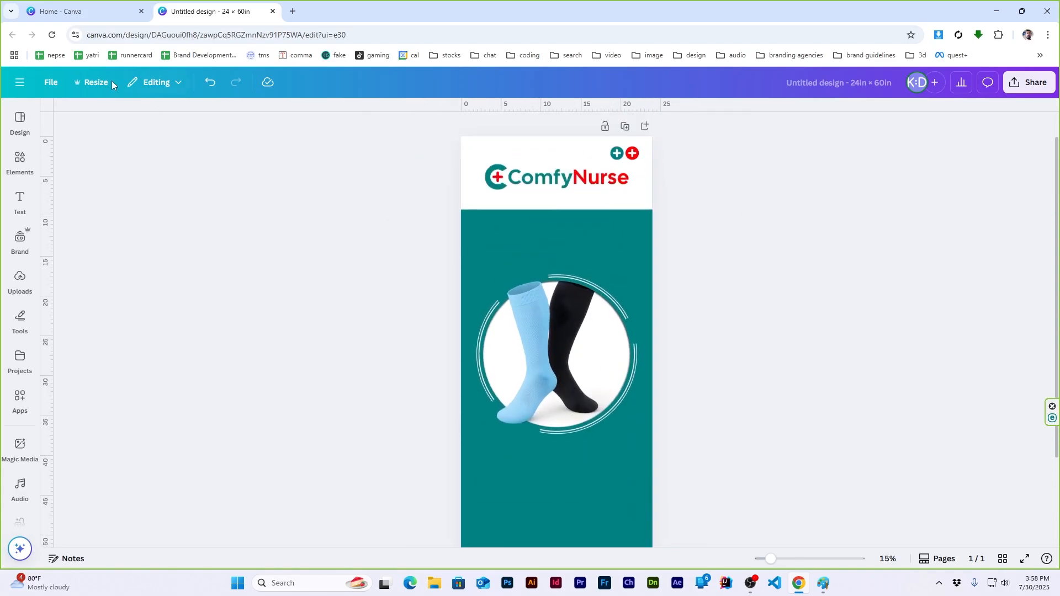
Start adding custom guides to the page with 1 column and a 0 in gap
left_click(51, 82)
mouse_move(108, 216)
left_click(276, 243)
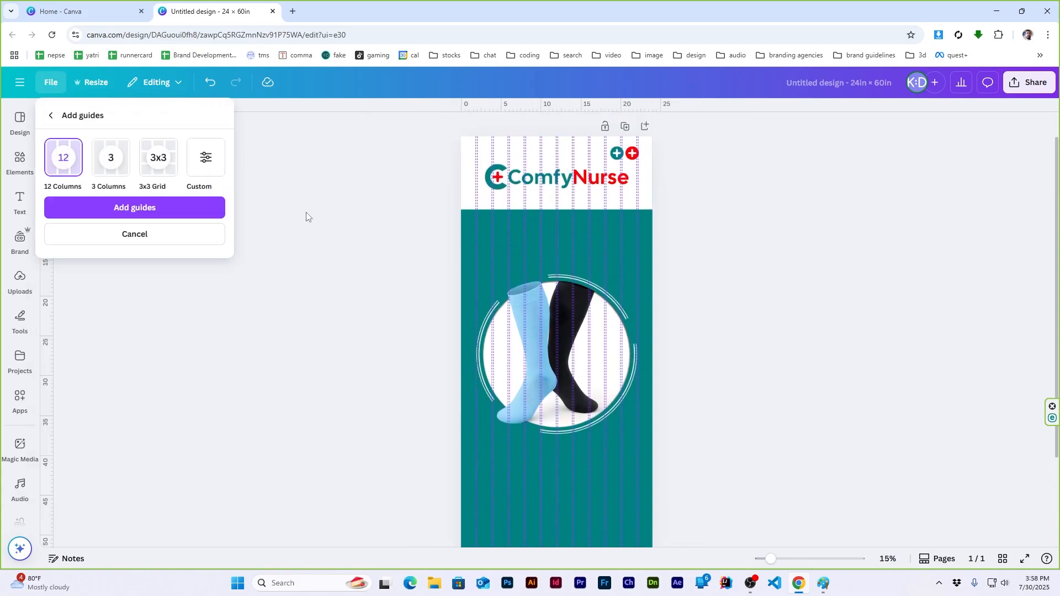
left_click(206, 157)
left_click(73, 222)
type("6")
key("Tab")
left_click(62, 228)
type("1")
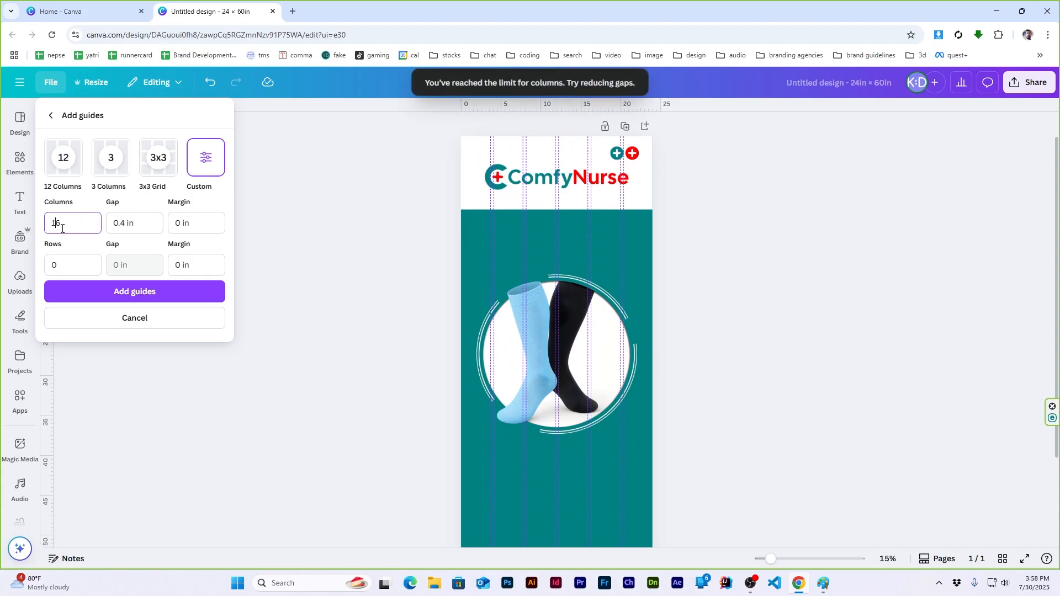
left_click(136, 221)
type("0")
Set the column margin to 1 in, give the rows a margin too, and add the guides
left_click(203, 223)
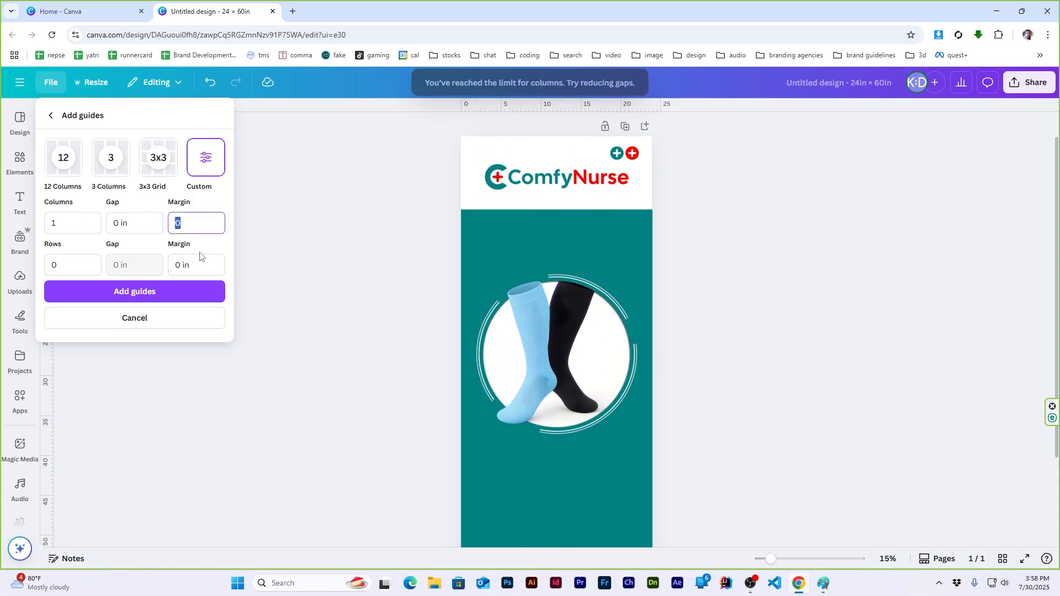
type("0.5")
left_click(199, 262)
left_click_drag(196, 224, 133, 227)
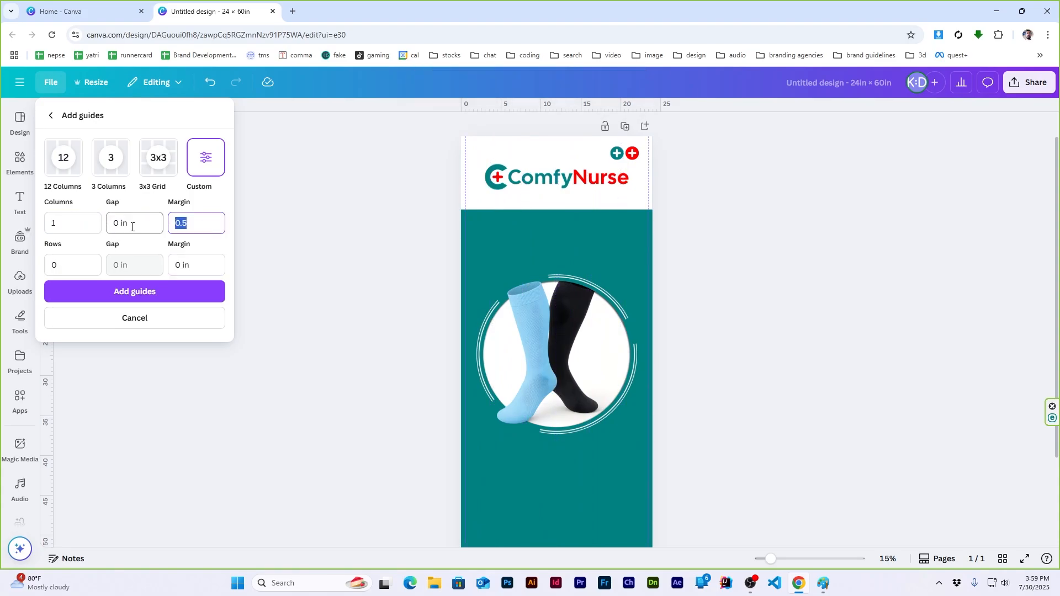
left_click(191, 269)
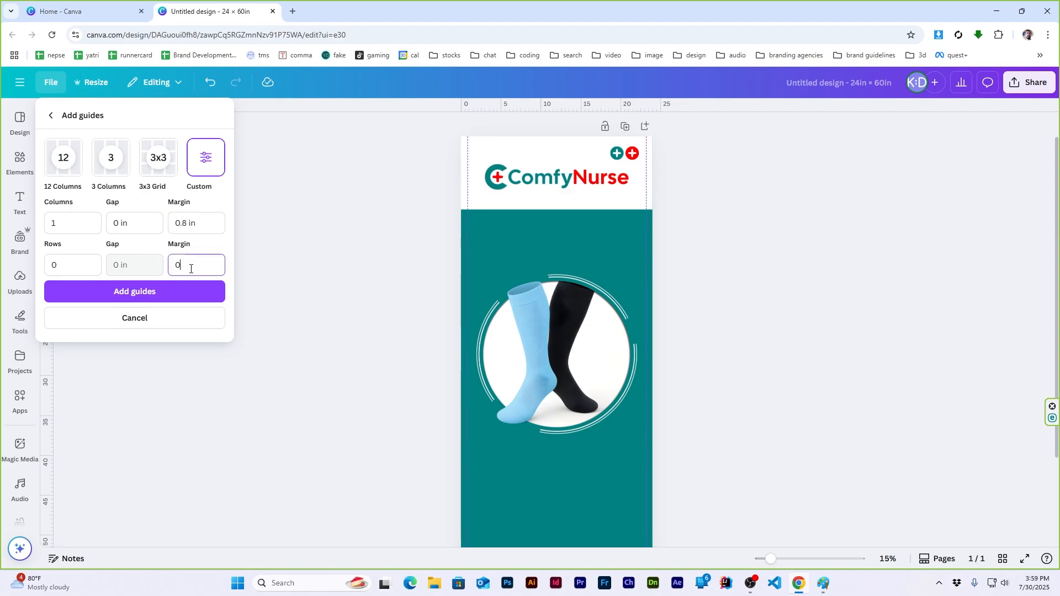
left_click(206, 221)
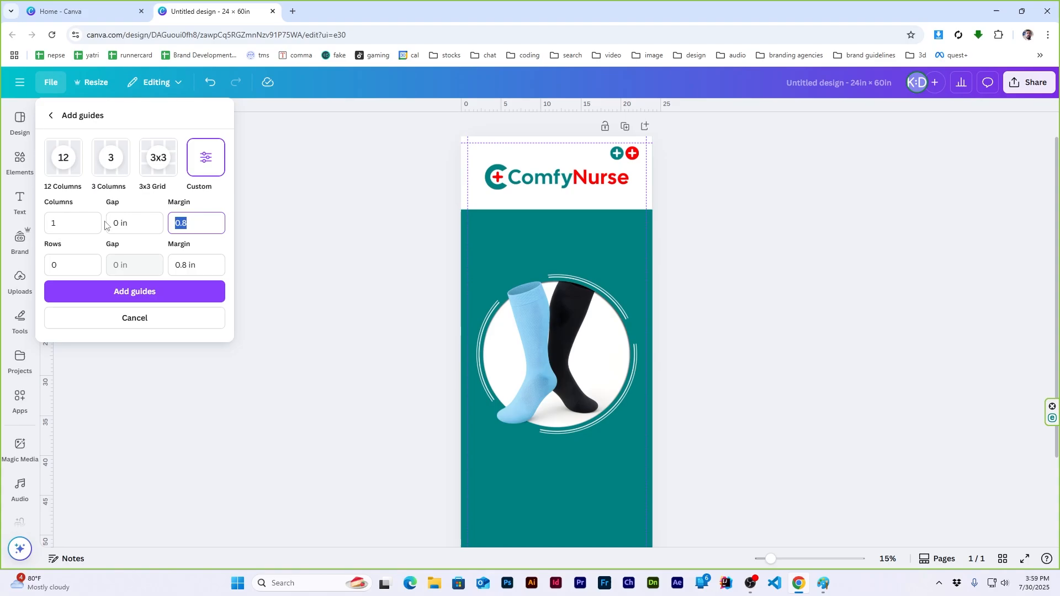
type("1")
left_click(207, 293)
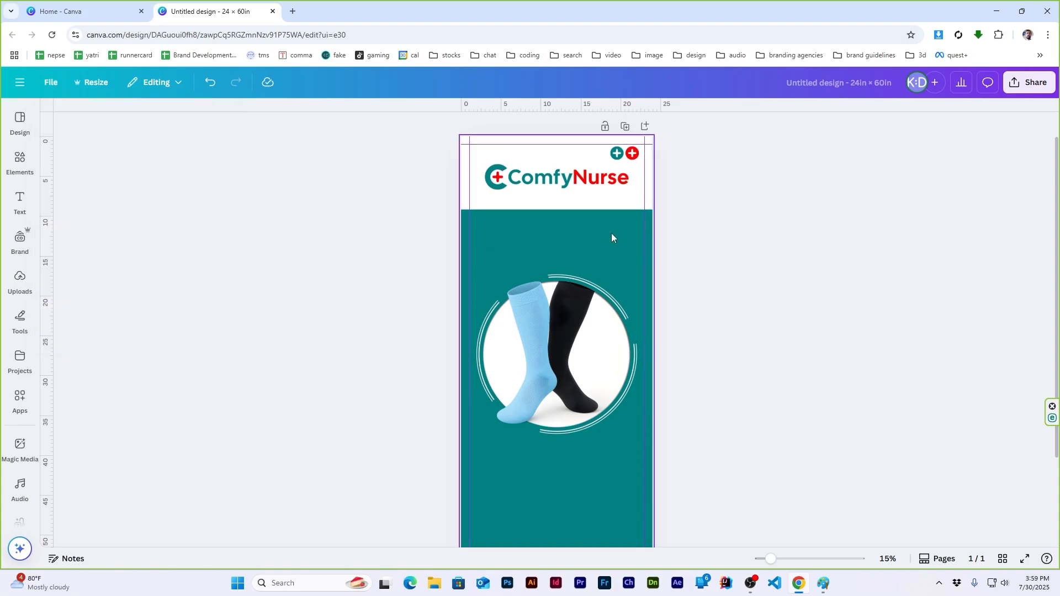
Add a body text box to the teal area above the socks, enlarge it, and enter "where comfort meets care"
scroll(602, 243, "up", 2)
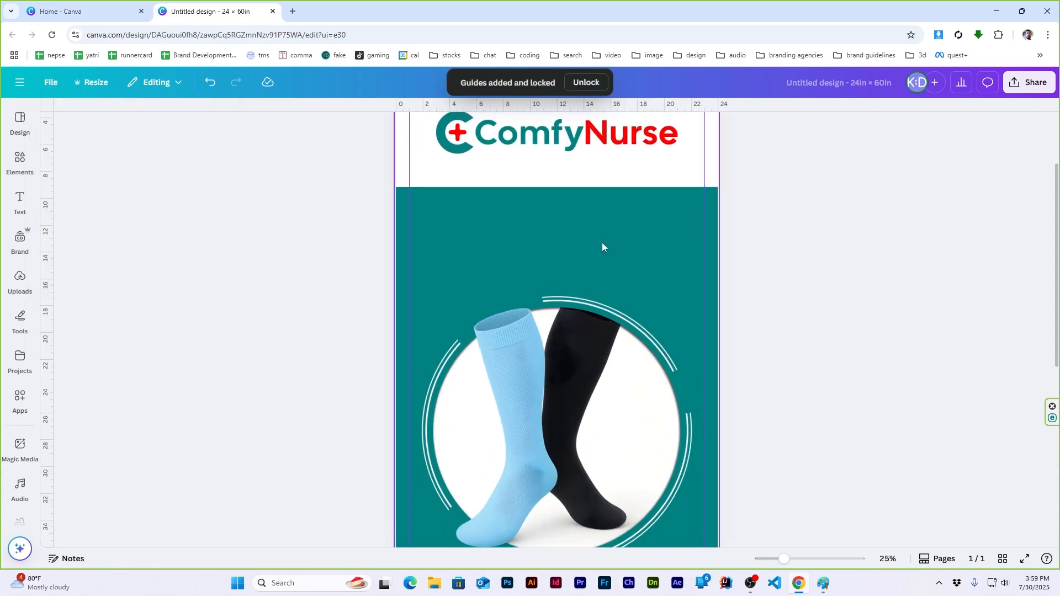
left_click(20, 203)
left_click(95, 282)
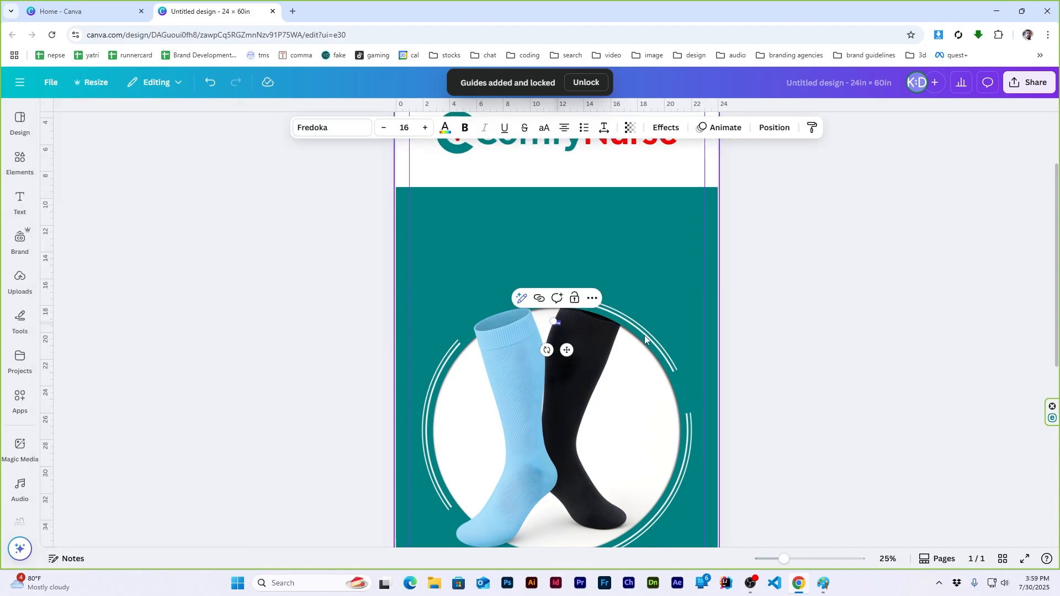
left_click_drag(548, 323, 461, 295)
left_click_drag(558, 318, 560, 280)
left_click(534, 269)
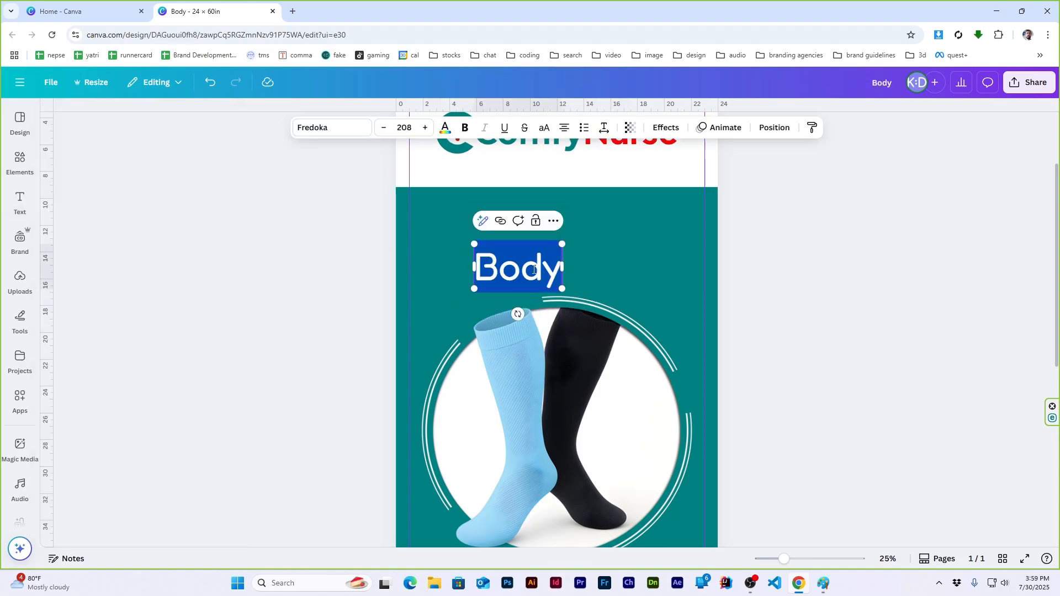
type("where comfort meets care")
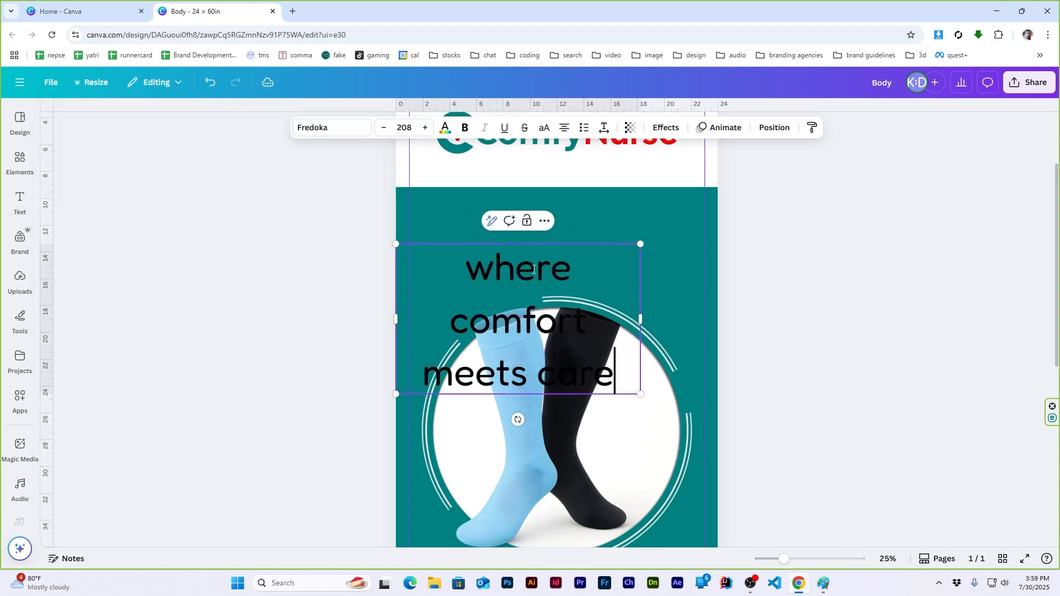
Make the whole tagline text white and uppercase
key("ctrl+a")
left_click(445, 127)
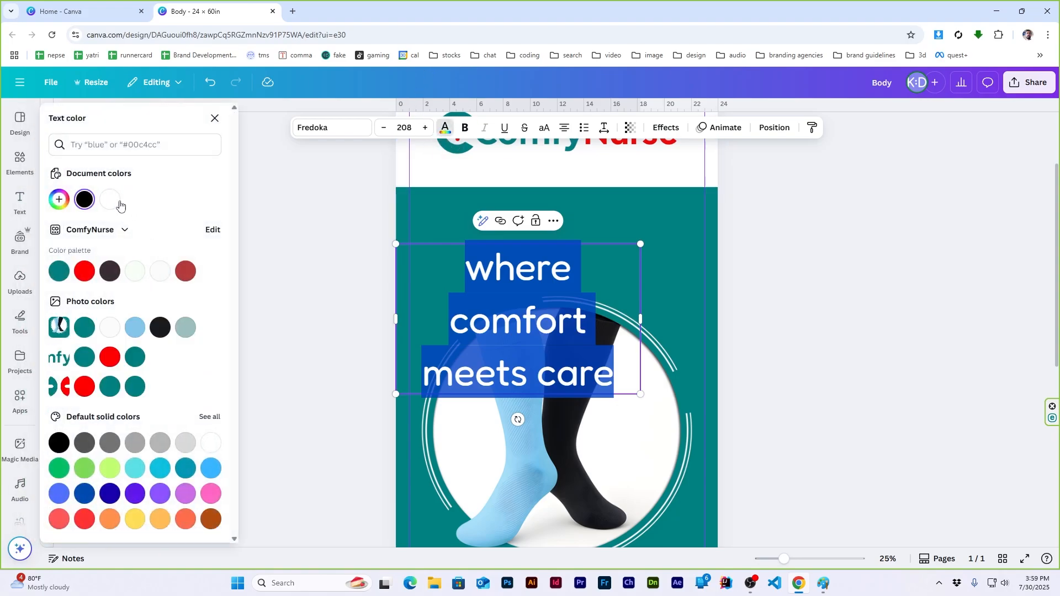
left_click(544, 128)
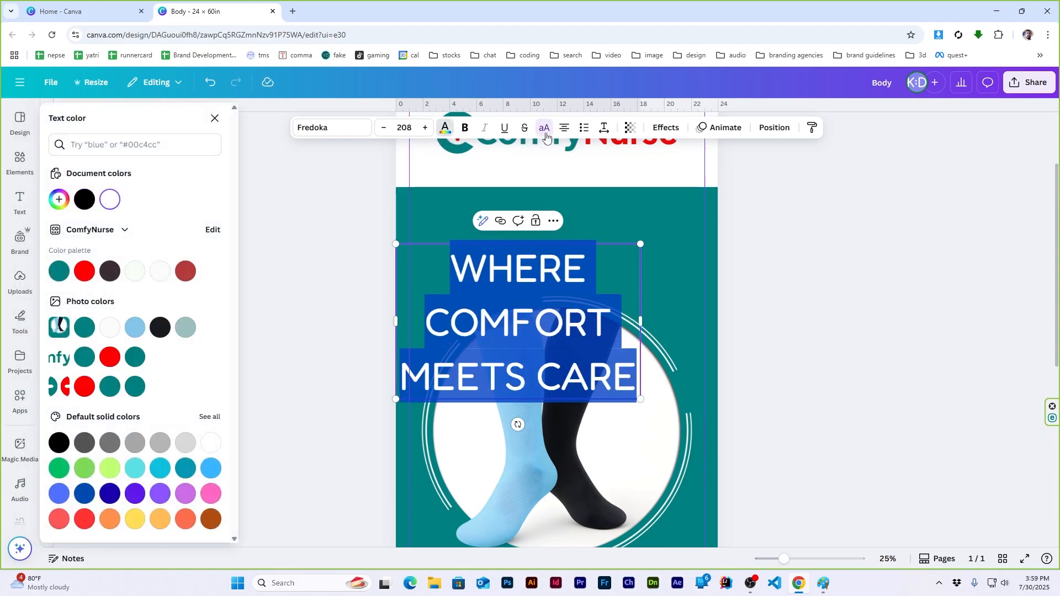
Resize the tagline to a single line at font size 86.1 and center it above the sock circle
left_click(387, 131)
left_click(405, 127)
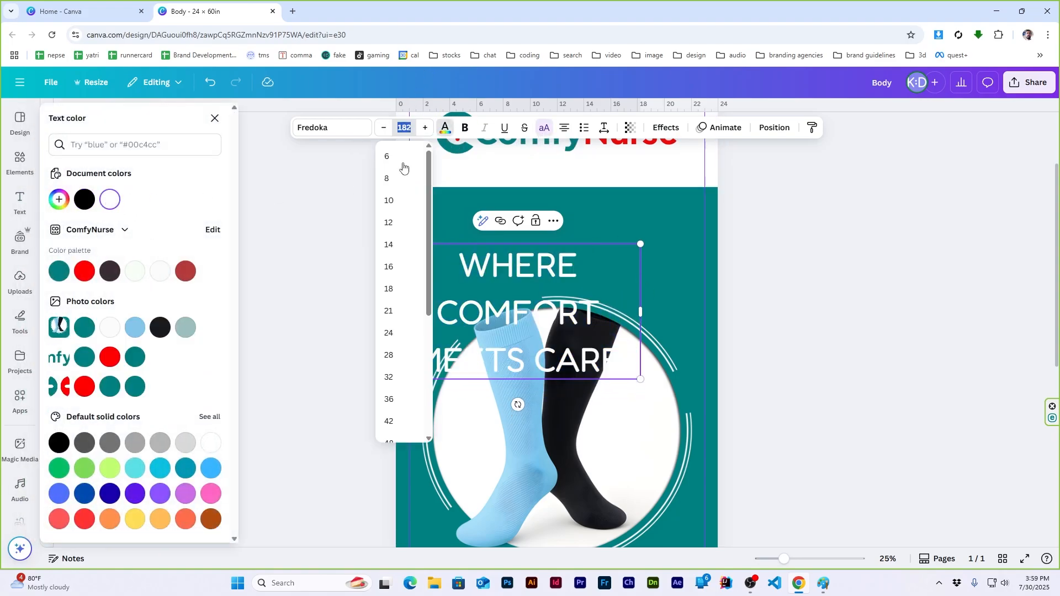
type("28")
key("Return")
key("ctrl+shift+period")
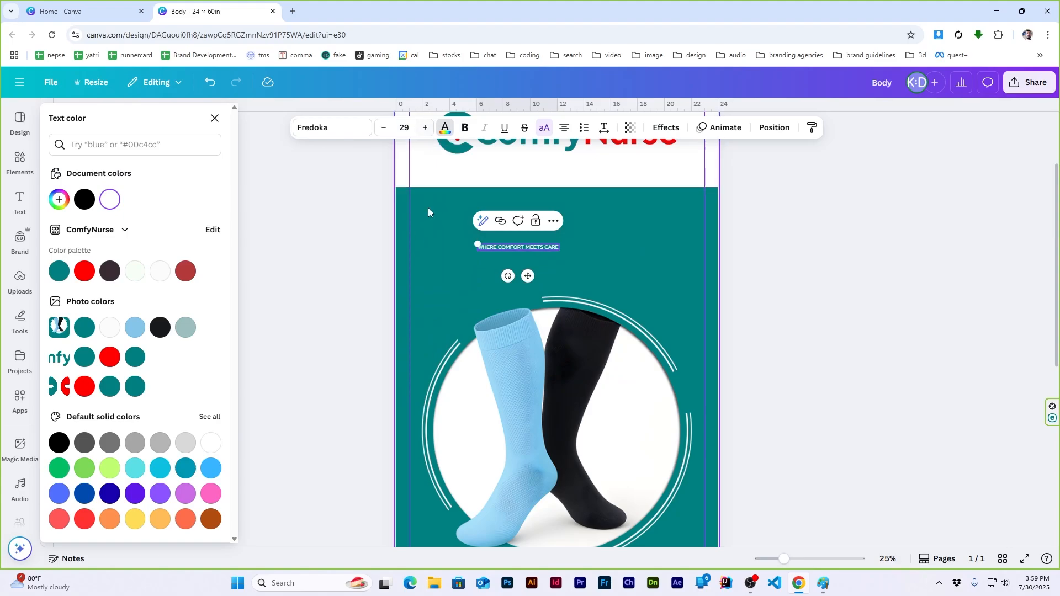
left_click(743, 222)
left_click(505, 248)
left_click_drag(477, 244, 551, 272)
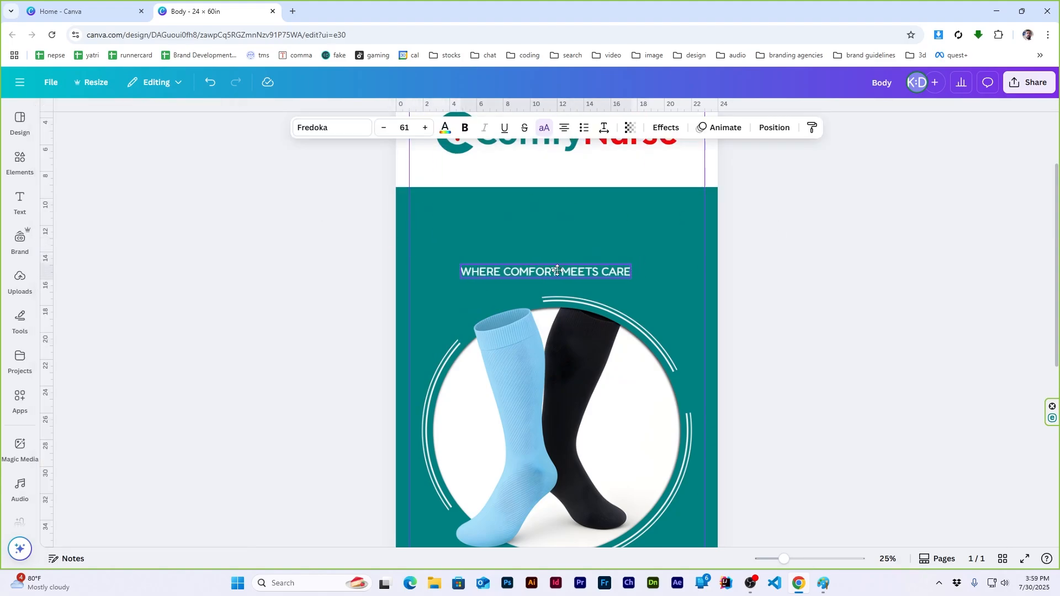
left_click_drag(467, 259, 395, 259)
left_click_drag(534, 268, 575, 277)
Apply the Curve text shape to the tagline and adjust the curve to arch over the top of the sock circle
left_click(666, 128)
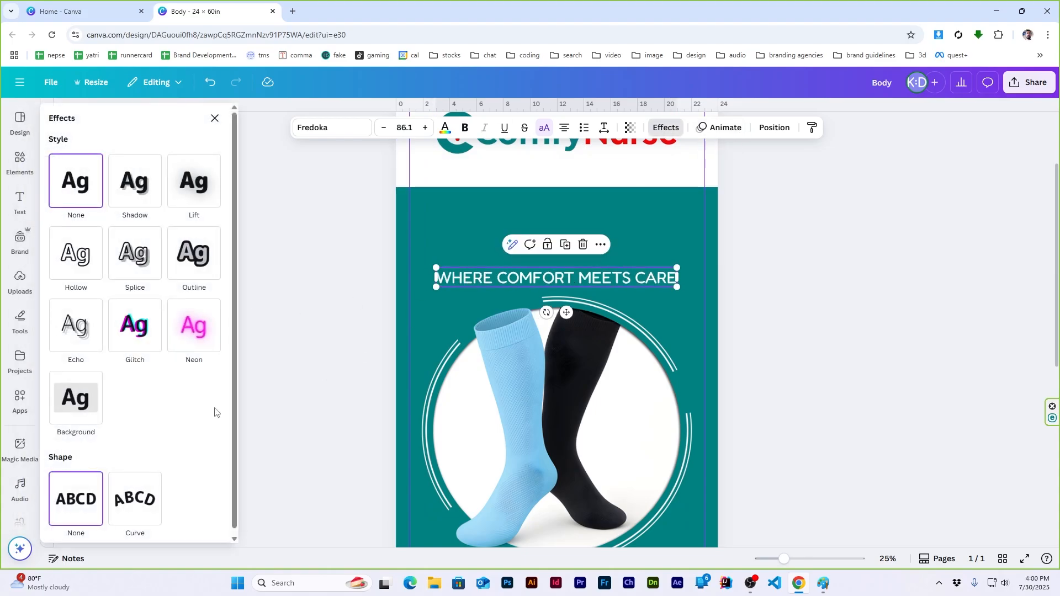
left_click(134, 498)
left_click_drag(124, 518, 114, 522)
scroll(800, 281, "down", 1)
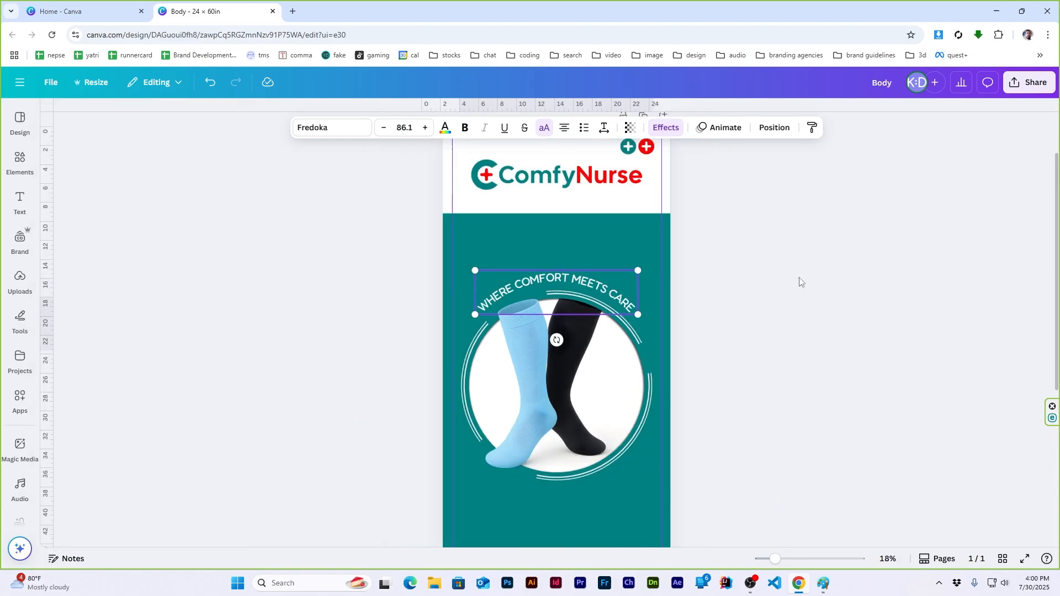
Move the curved tagline slightly downward and set its letter spacing to 103
left_click_drag(575, 288, 574, 286)
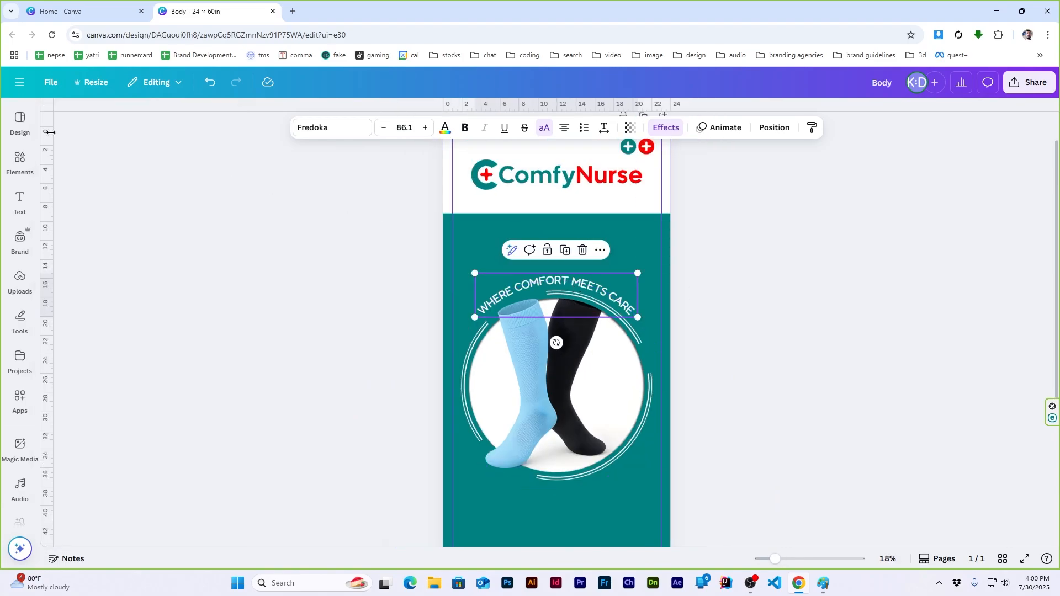
left_click(775, 128)
left_click(222, 118)
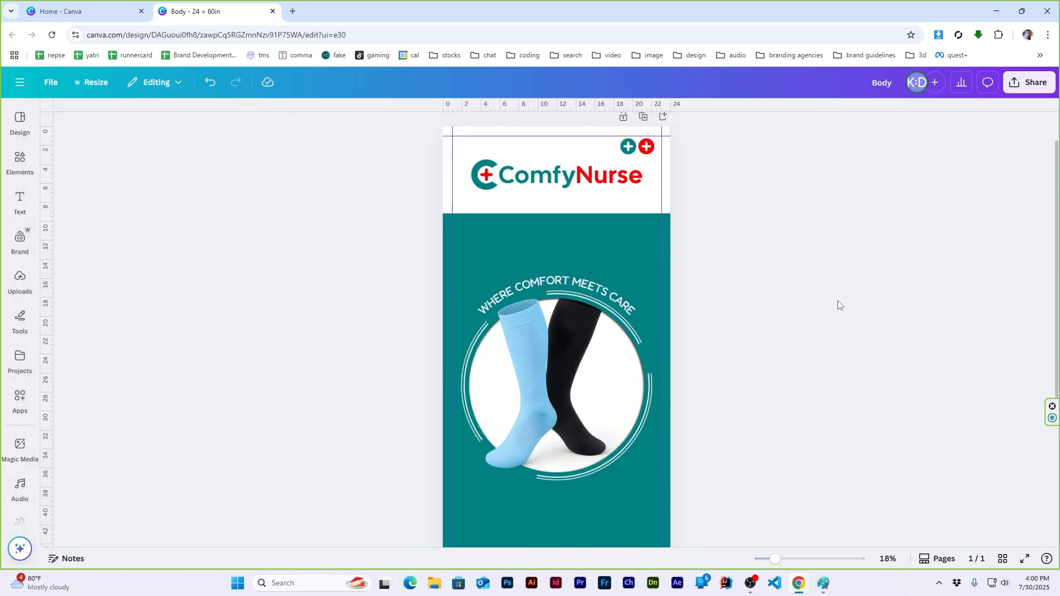
left_click(601, 297)
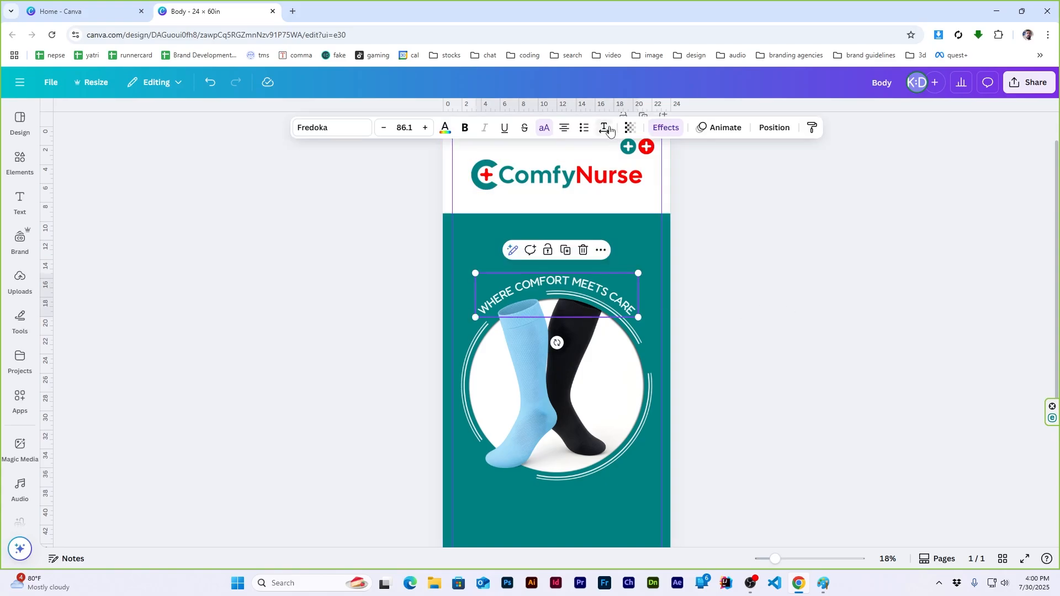
left_click(607, 129)
left_click_drag(569, 181, 574, 175)
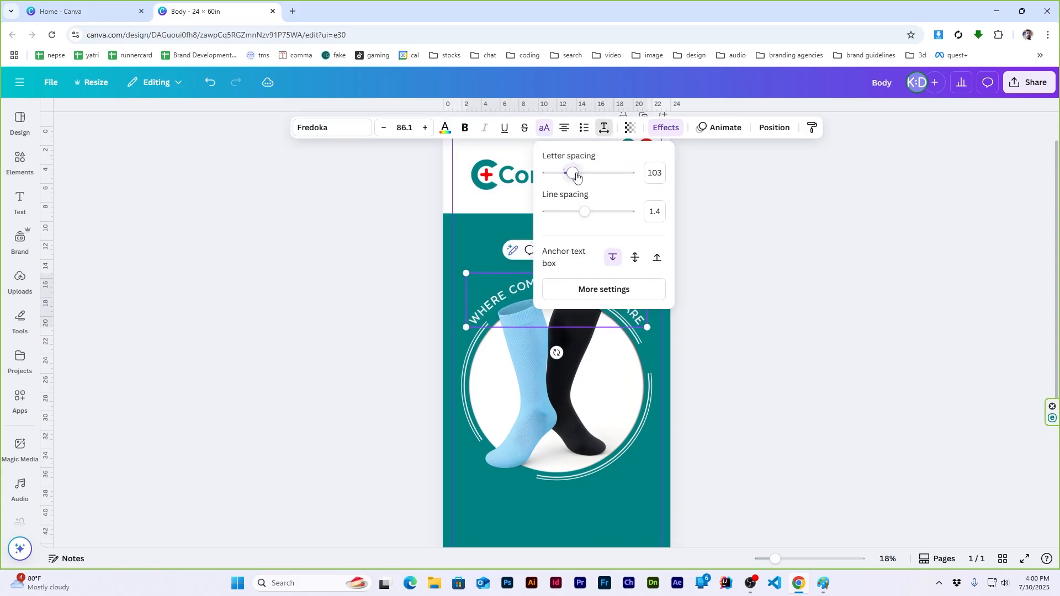
left_click(819, 262)
scroll(701, 312, "down", 2)
scroll(701, 312, "down", 1)
scroll(663, 338, "up", 2)
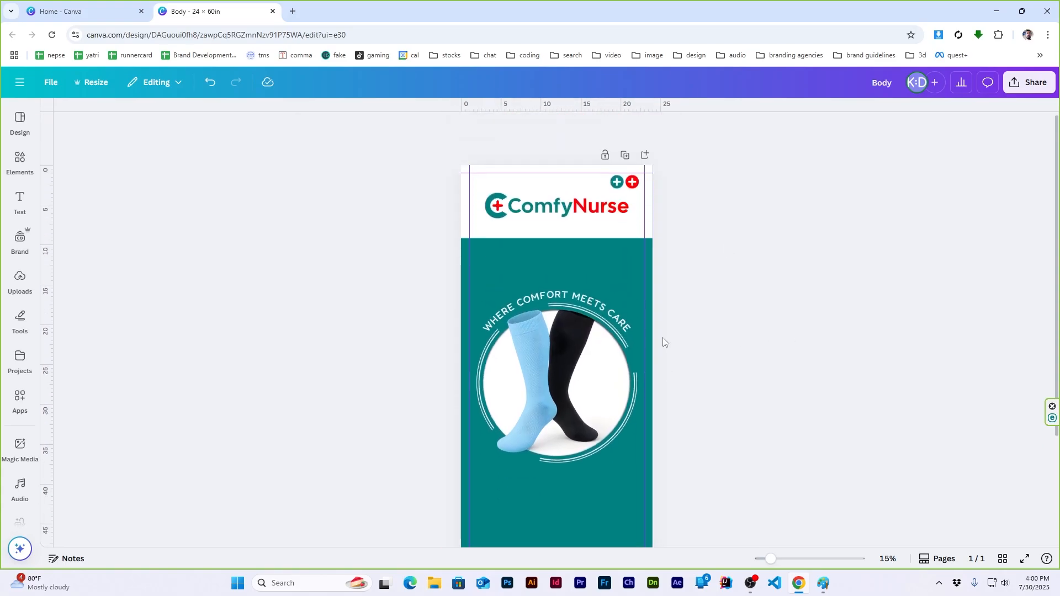
scroll(662, 349, "up", 1)
scroll(661, 349, "down", 3)
Add the C-and-cross logo from the ComfyNurse brand logos to the teal area below the sock circle
left_click(20, 160)
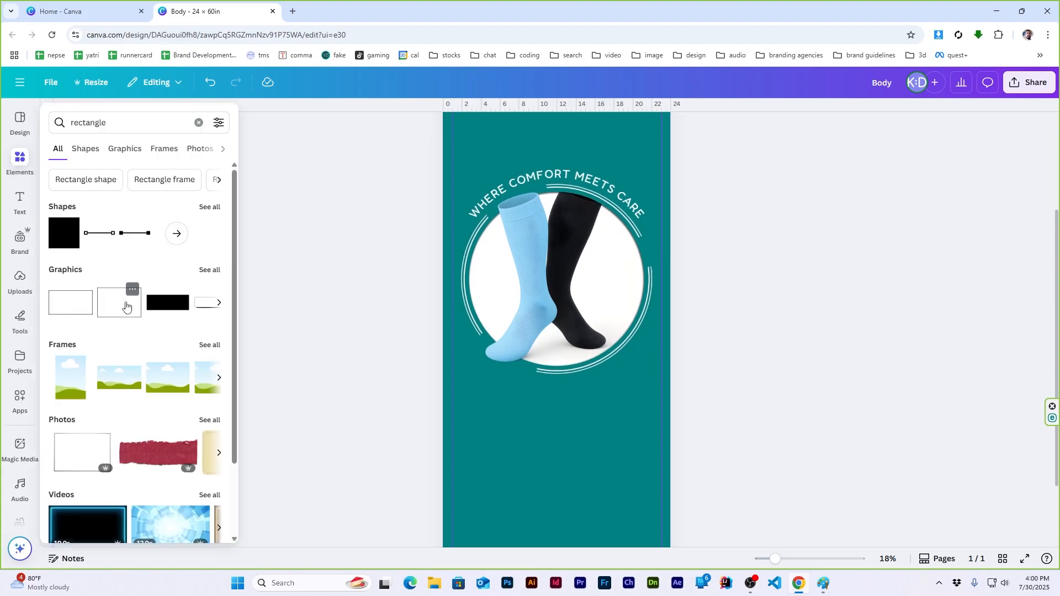
left_click(19, 240)
left_click(54, 117)
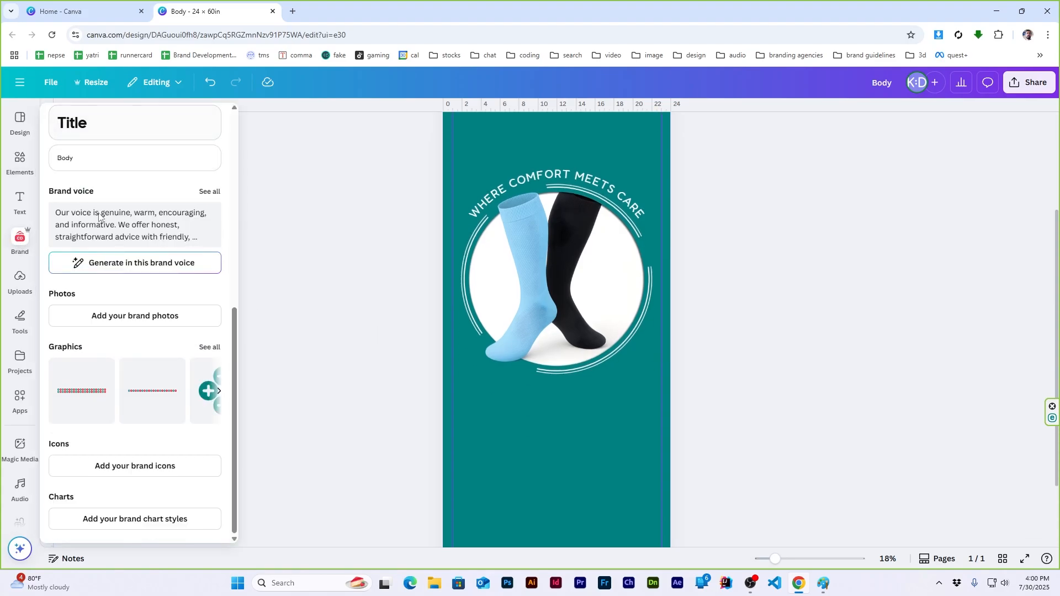
scroll(122, 296, "up", 5)
left_click(213, 257)
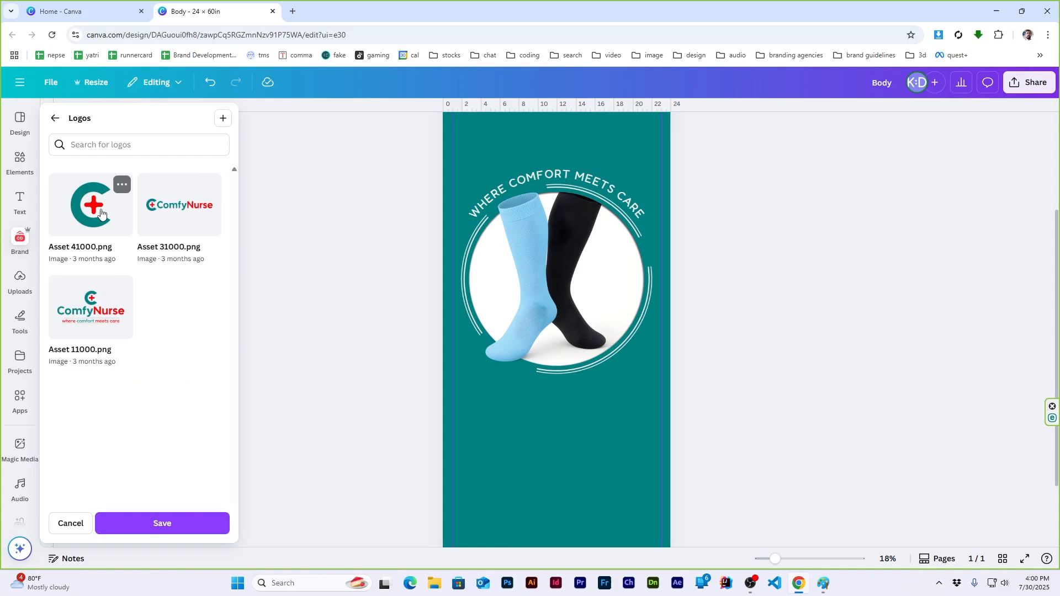
scroll(544, 311, "down", 3)
scroll(544, 311, "up", 4)
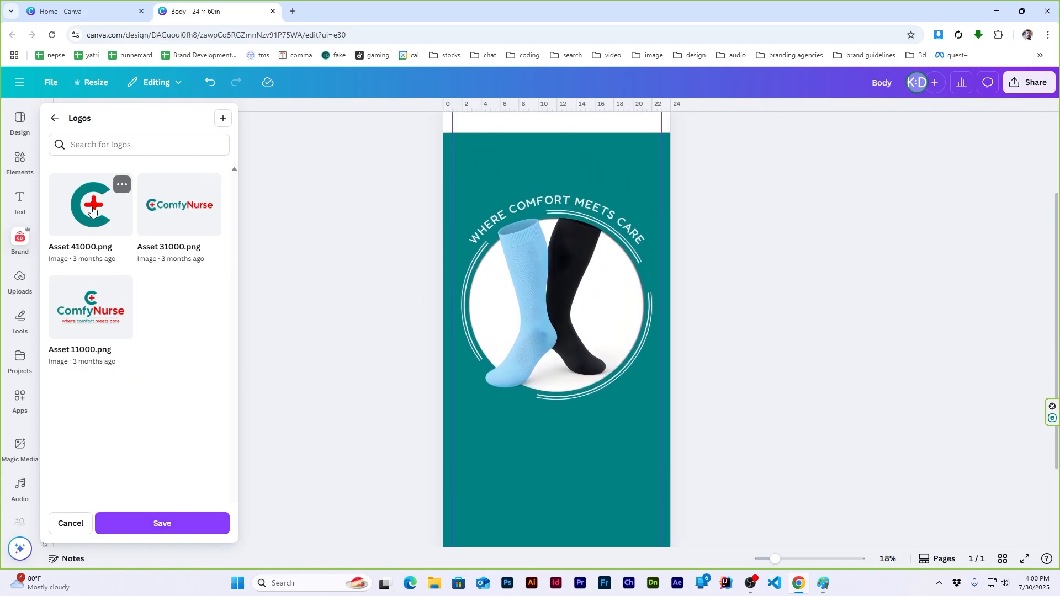
left_click(55, 120)
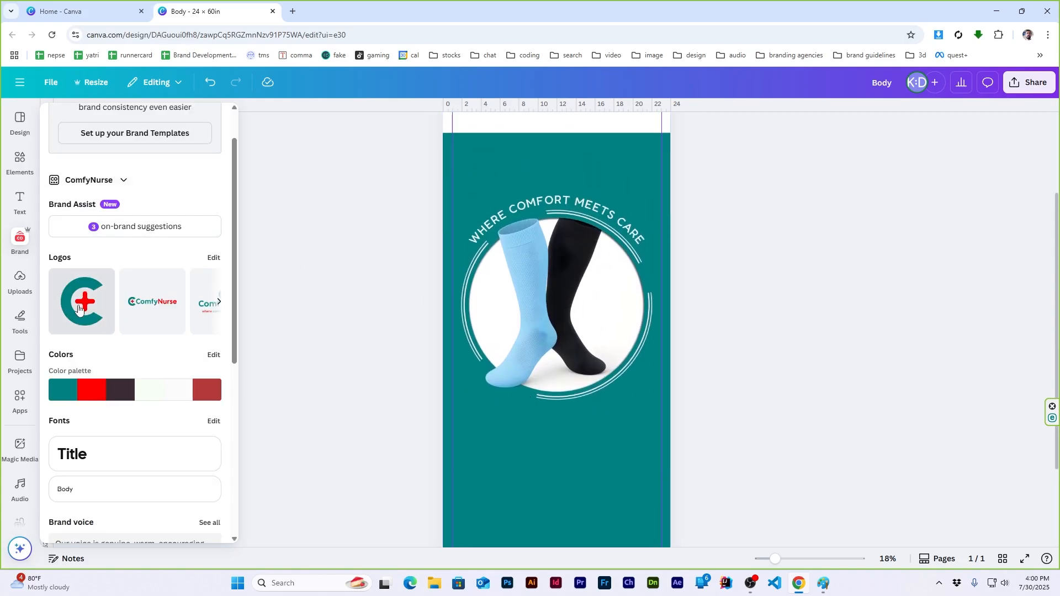
left_click(82, 300)
left_click_drag(560, 258, 588, 409)
Recolor both the C and the cross of the logo white and fade it to a faint watermark
scroll(577, 378, "down", 1)
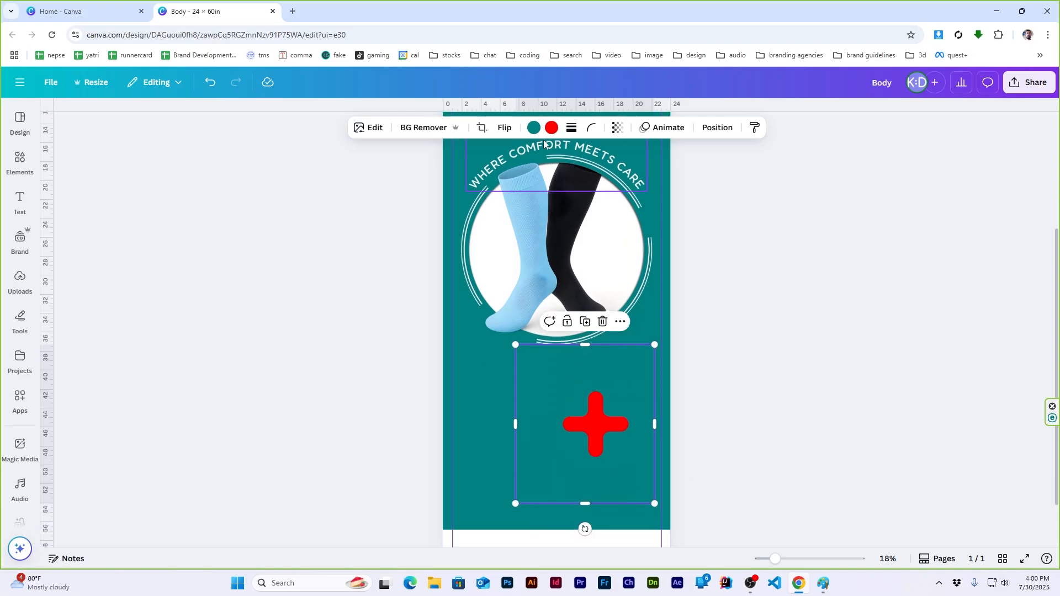
left_click(534, 127)
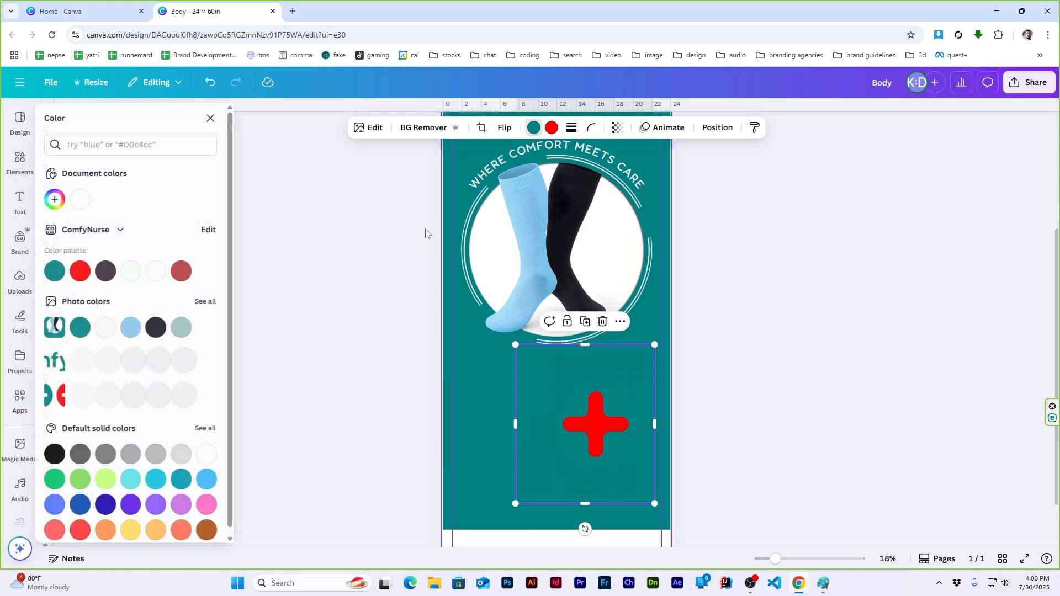
left_click(552, 128)
left_click(84, 199)
left_click(771, 365)
left_click(635, 375)
left_click(619, 128)
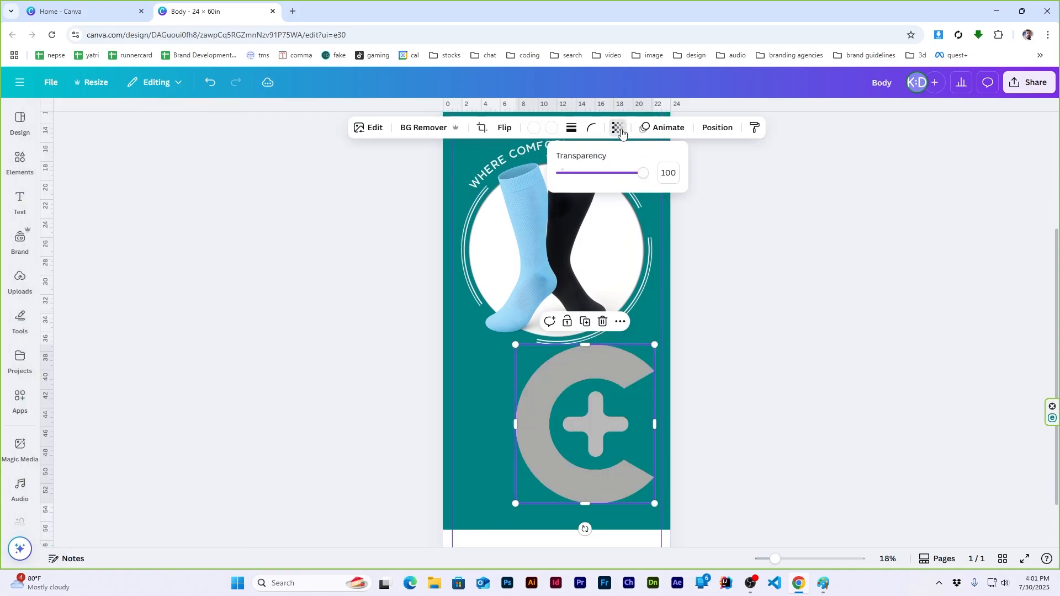
left_click_drag(644, 173, 565, 173)
Enlarge the faded logo and place it so it overhangs the banner's right edge below the socks
scroll(609, 359, "down", 1)
left_click_drag(609, 358, 641, 338)
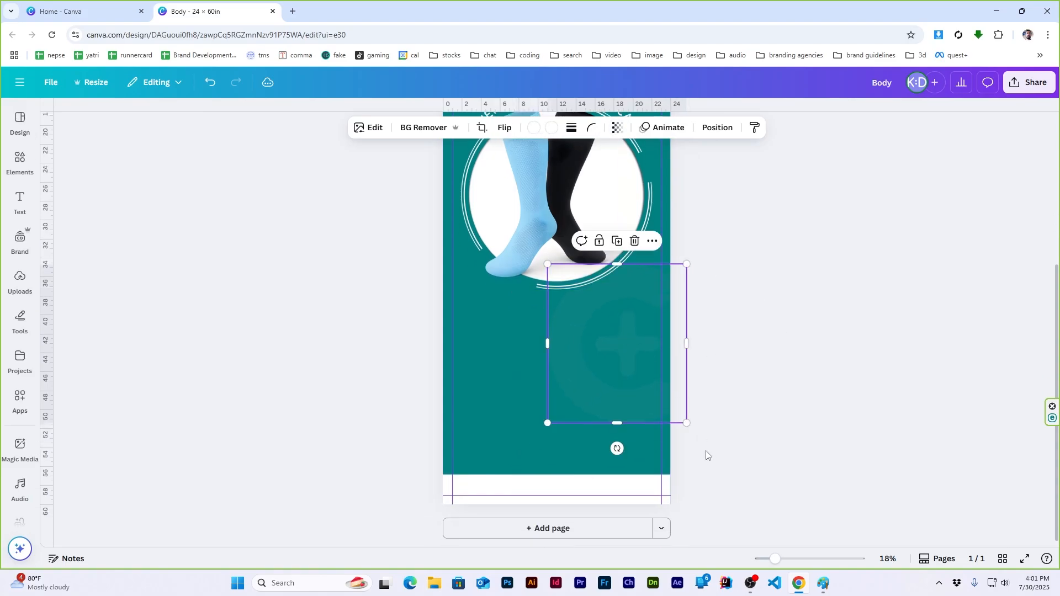
left_click_drag(687, 423, 710, 450)
left_click_drag(648, 431, 631, 421)
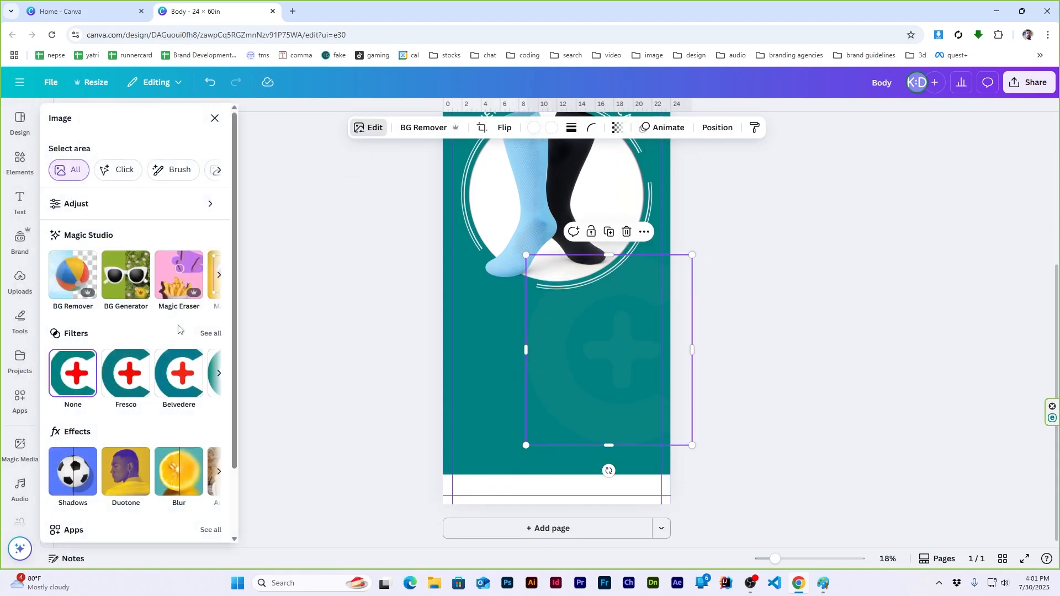
Try the Violet Duotone effect on the watermark logo and check its highlight and shadow colors
scroll(199, 362, "down", 2)
left_click(126, 392)
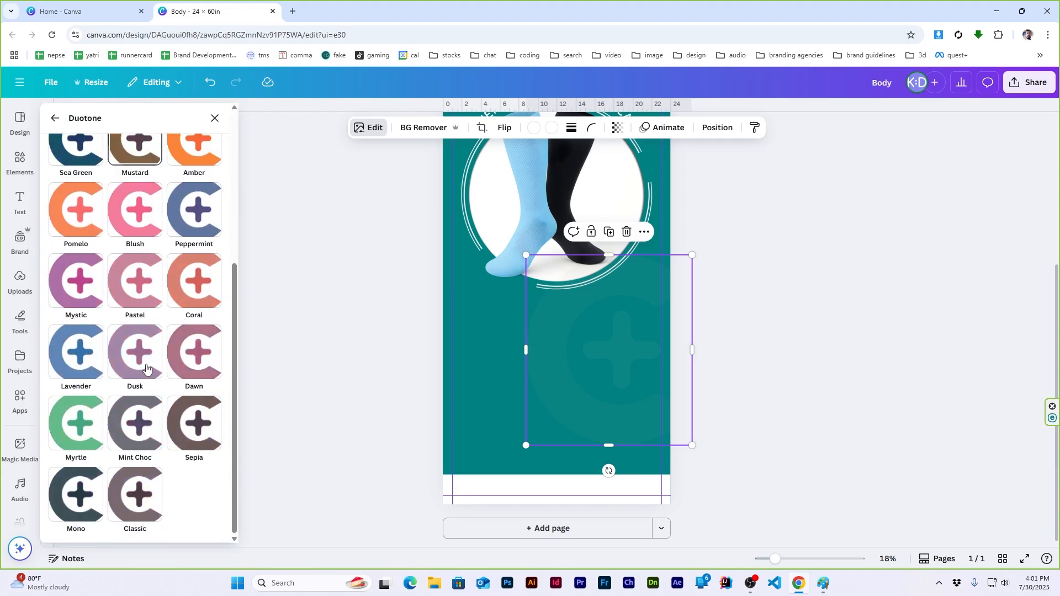
left_click(139, 319)
left_click(210, 374)
left_click(213, 396)
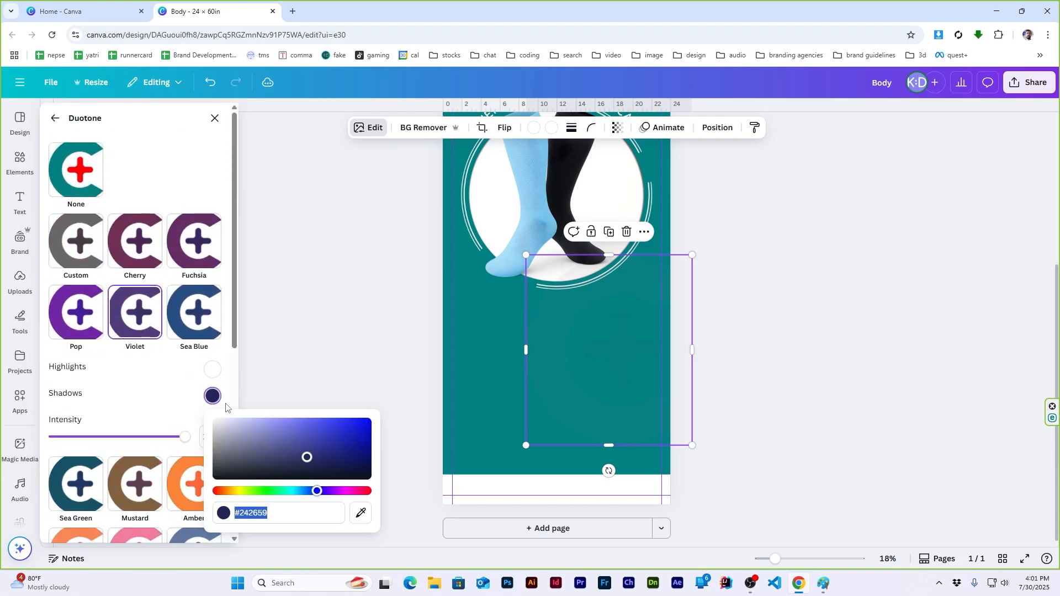
left_click(56, 118)
left_click(763, 346)
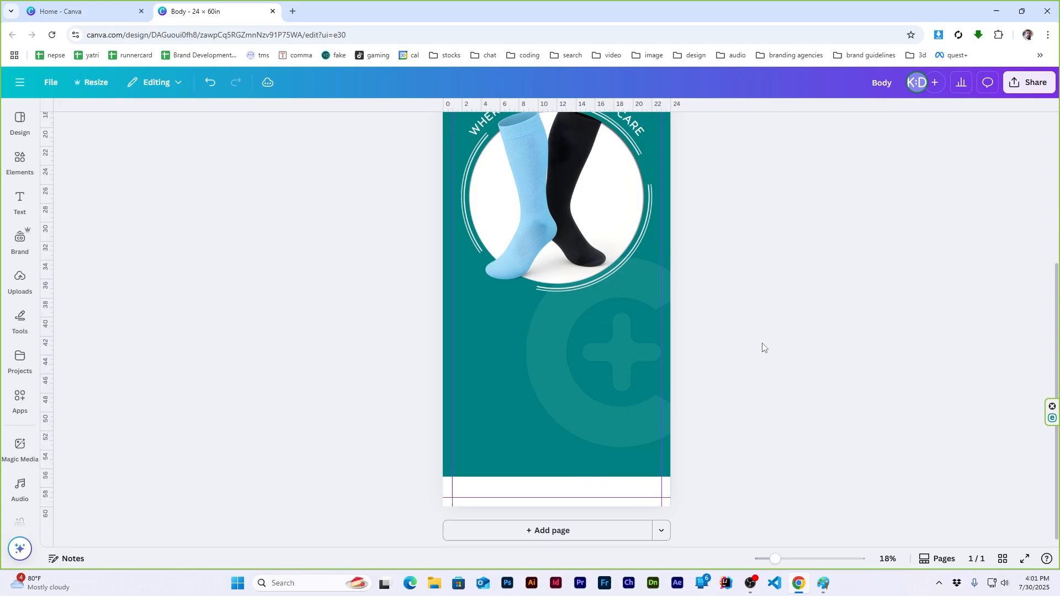
Fill the white strip at the bottom of the banner with the brand red
left_click(612, 483)
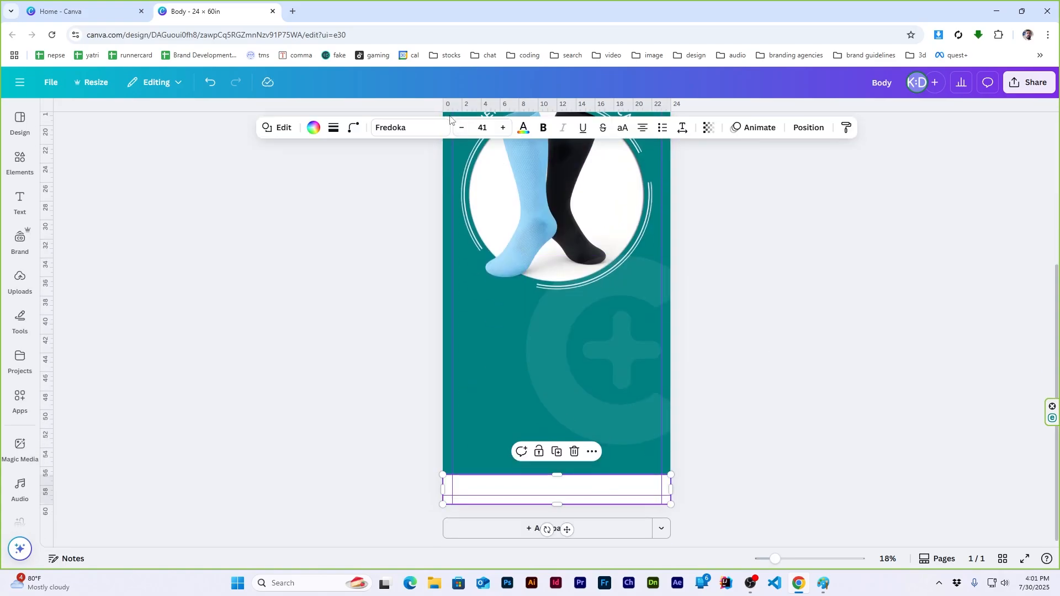
left_click(313, 127)
left_click(82, 269)
left_click(818, 322)
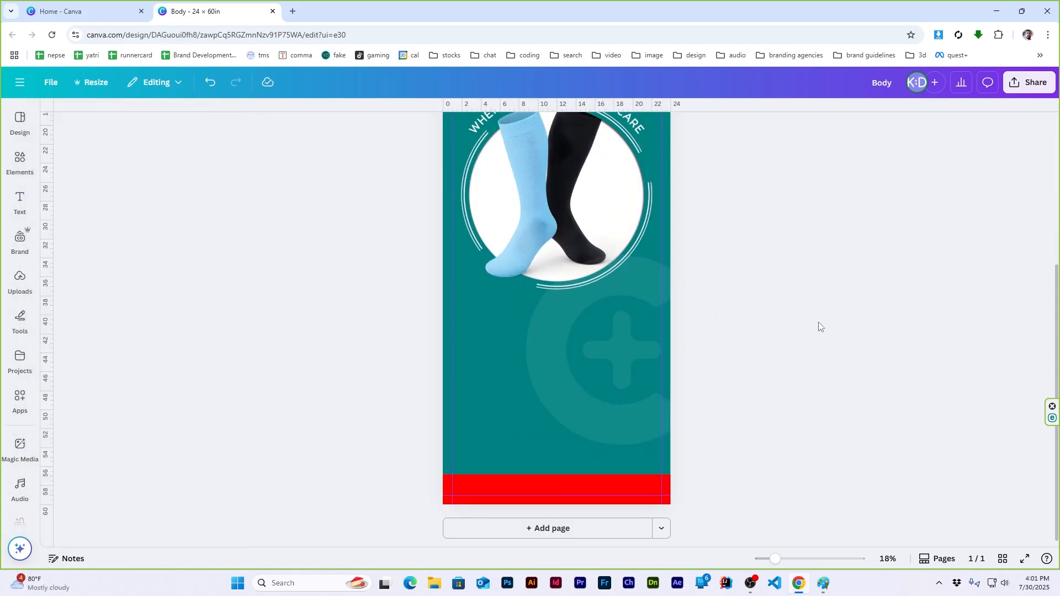
Add a brand Title text box below the sock circle and enter "compression socks"
scroll(671, 318, "up", 3)
scroll(670, 318, "down", 2)
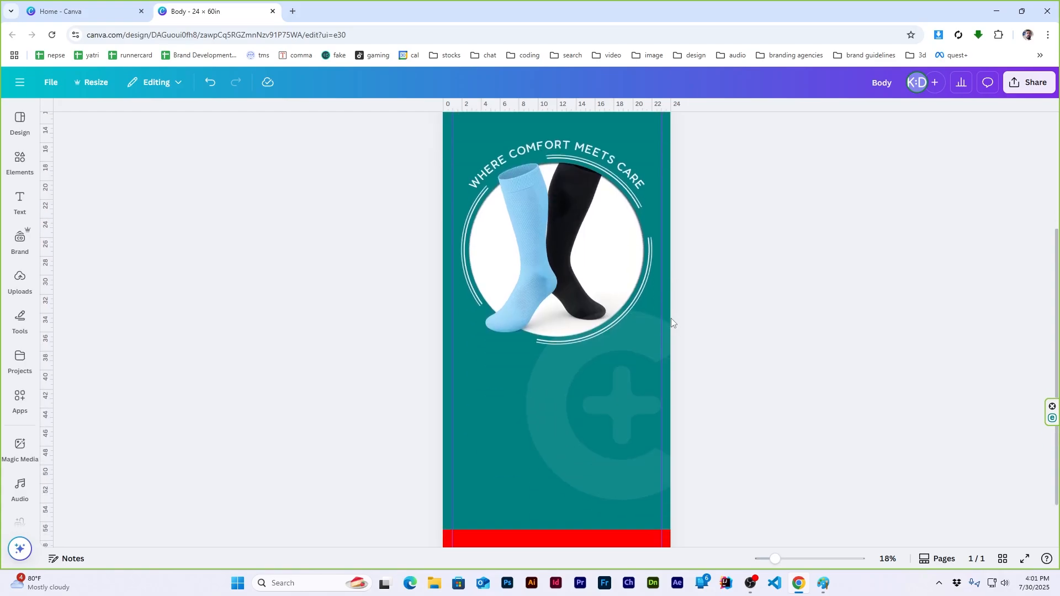
mouse_move(19, 202)
left_click(77, 238)
left_click_drag(551, 320, 528, 393)
type("compression socks")
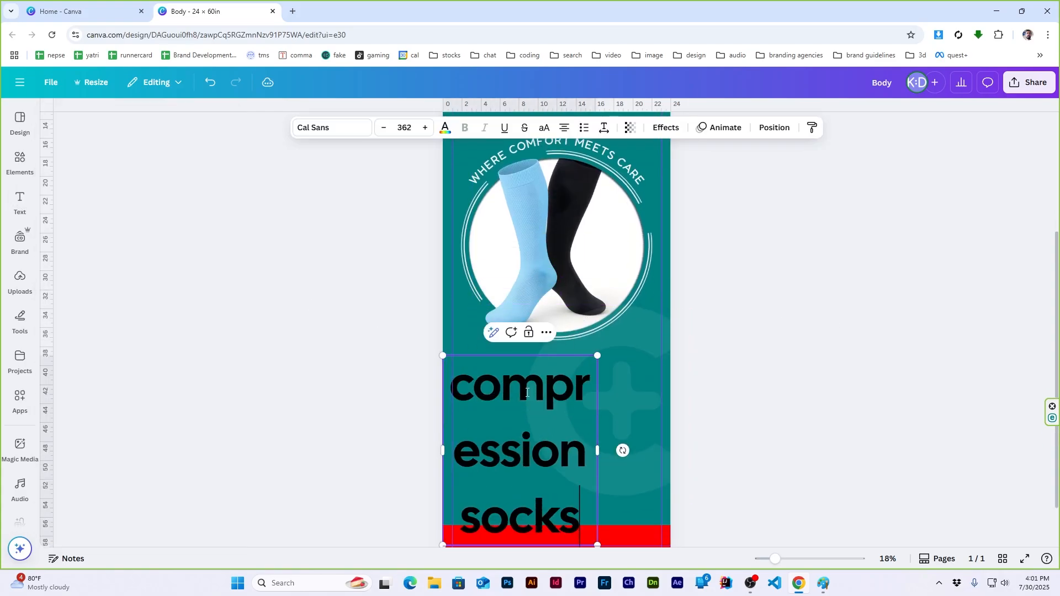
Make the title uppercase in a light color and resize it to two lines at font size 186
key("ctrl+a")
left_click(544, 127)
left_click(445, 127)
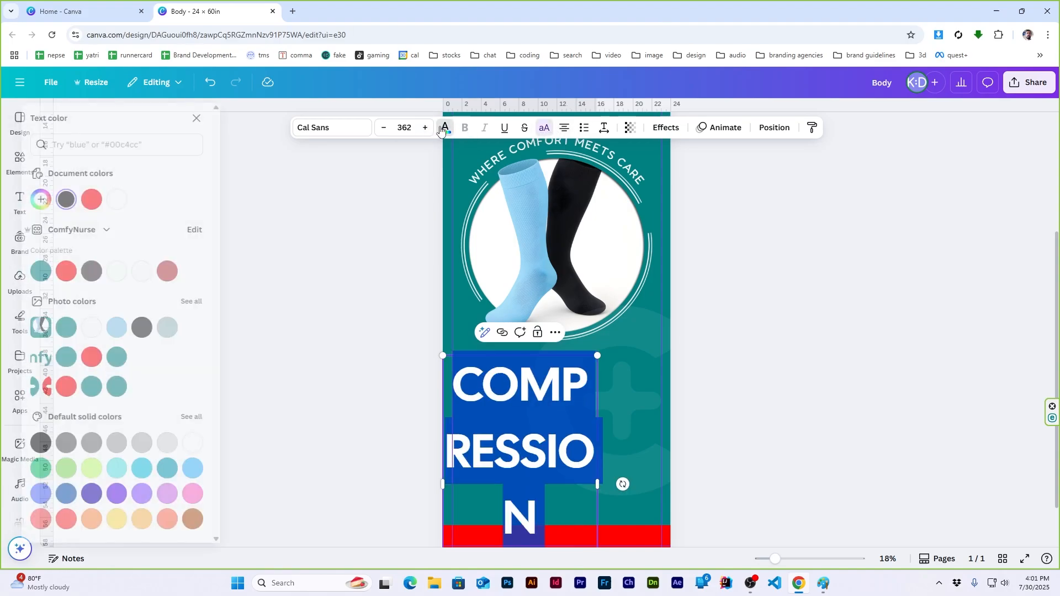
left_click_drag(598, 484, 795, 461)
left_click_drag(804, 358, 631, 408)
left_click(790, 313)
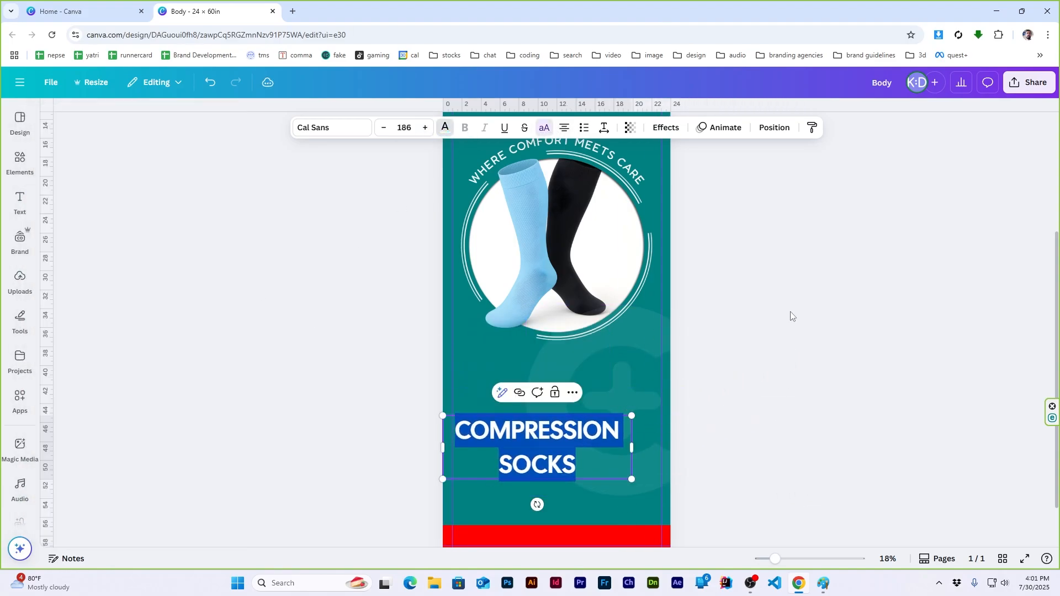
Move the title directly under the sock circle and center it horizontally on the page
left_click_drag(551, 450, 563, 379)
key("ctrl+a")
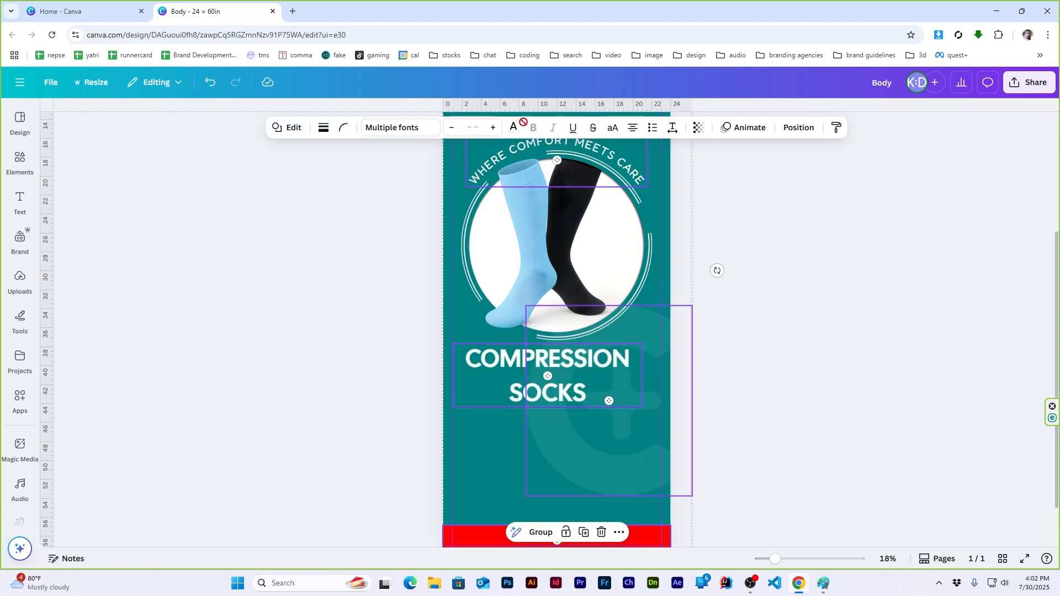
left_click(810, 212)
left_click(585, 368)
left_click(780, 128)
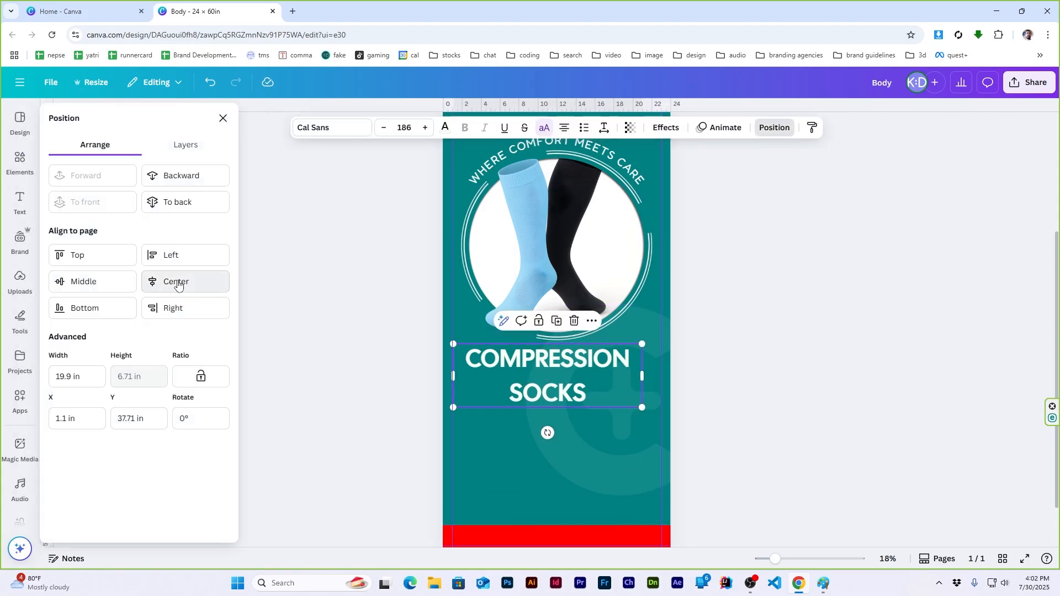
left_click(177, 282)
Recolor the COMPRESSION SOCKS title with the white from the ComfyNurse color palette
left_click(445, 128)
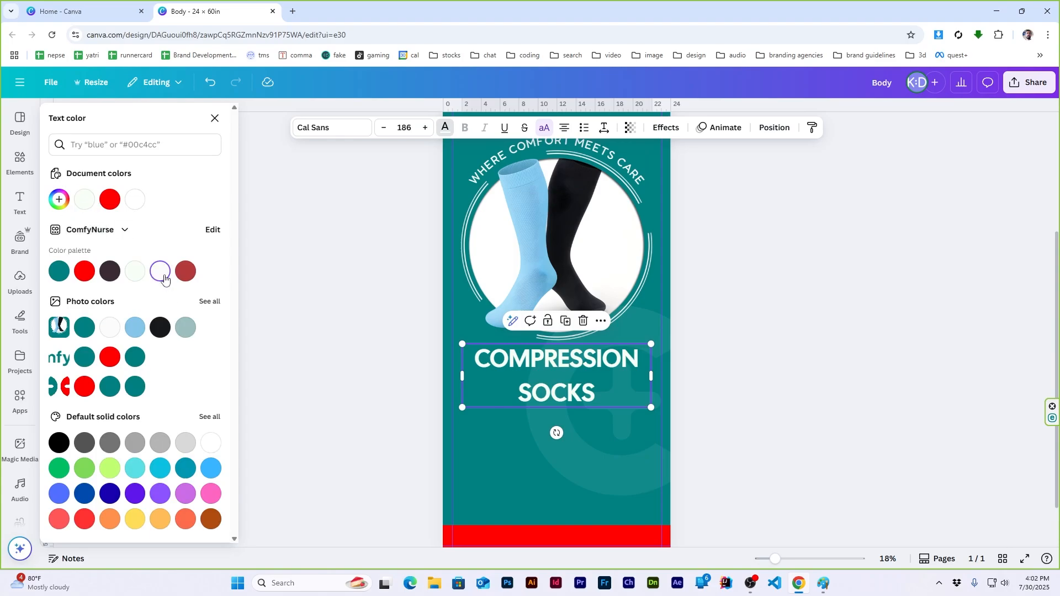
left_click(752, 293)
scroll(752, 292, "down", 1)
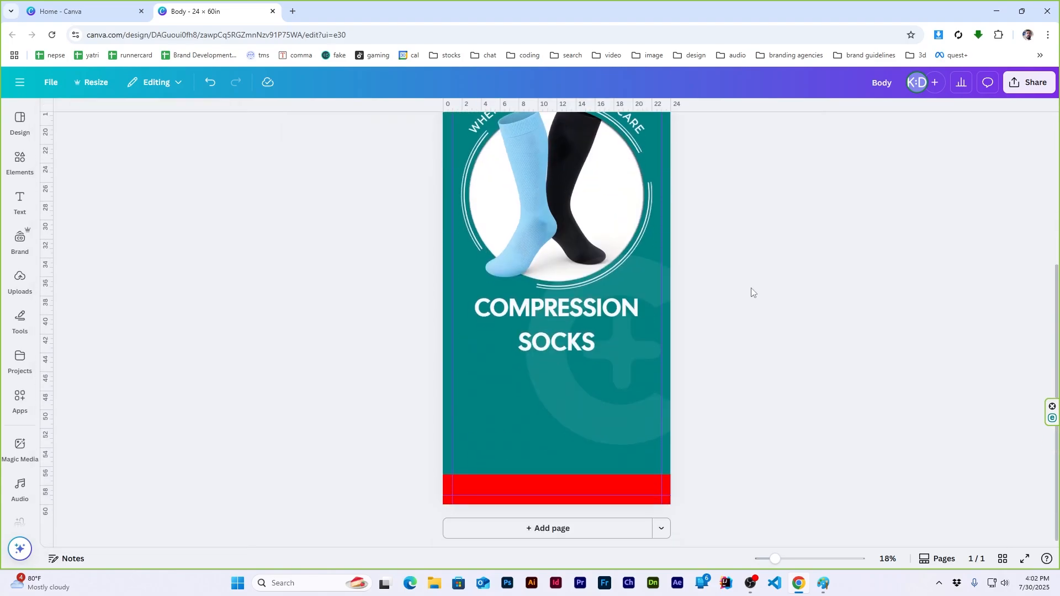
scroll(752, 293, "up", 1)
left_click(552, 381)
left_click(445, 127)
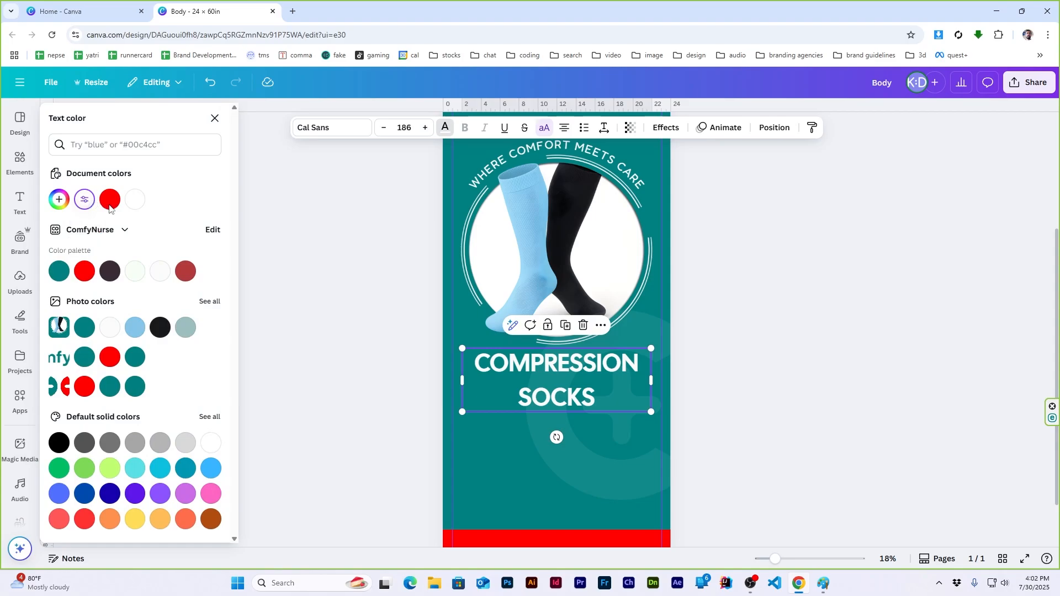
left_click(902, 338)
Add a brand Body text box below the title and enter "Comfort for Every Step of Your Day"
scroll(865, 354, "down", 1)
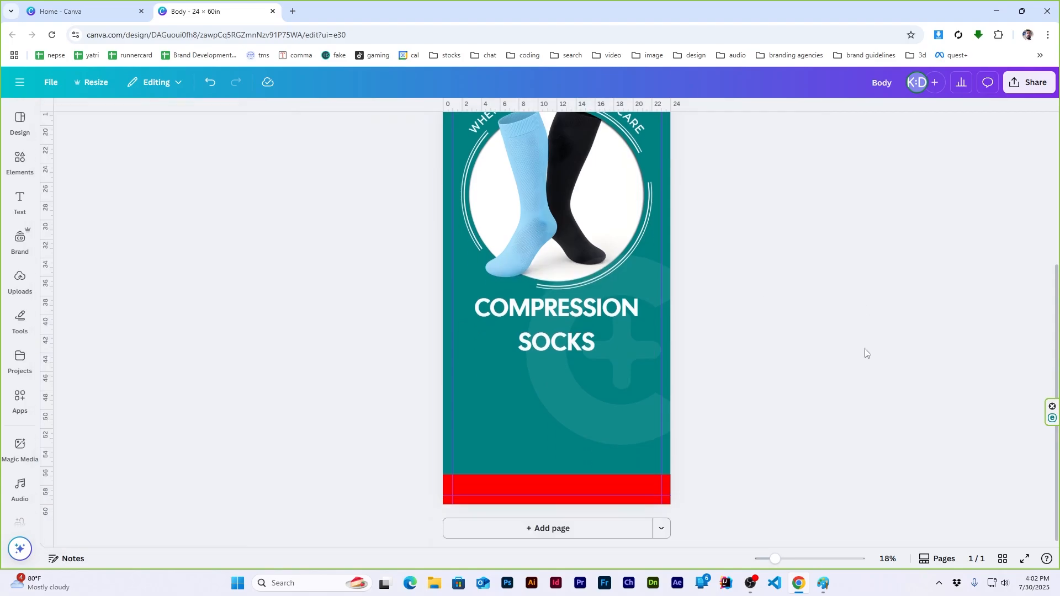
scroll(538, 373, "up", 1, "ctrl")
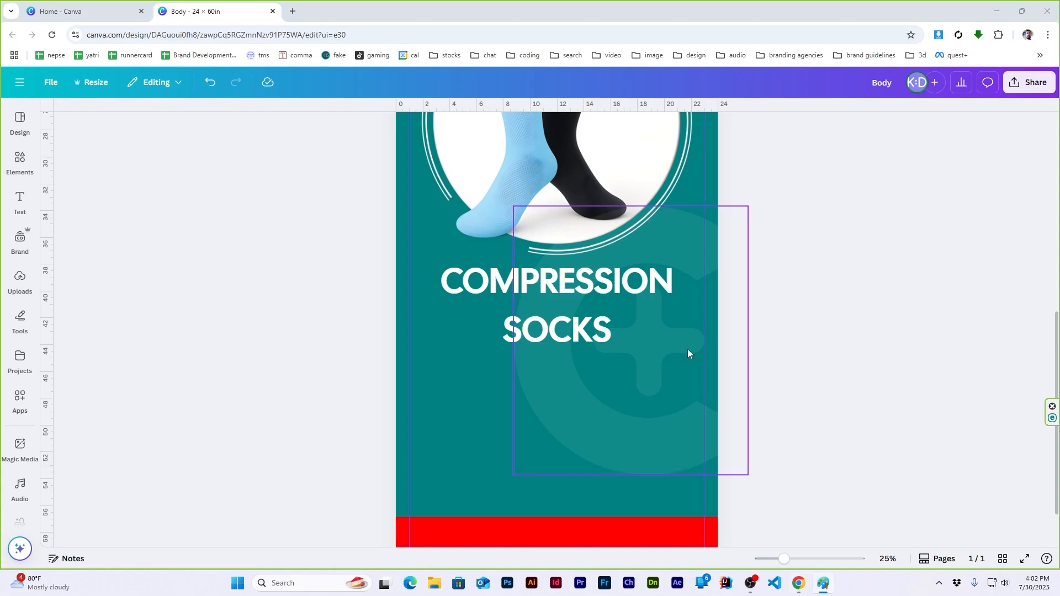
scroll(272, 319, "down", 1)
scroll(272, 320, "up", 4)
scroll(273, 320, "down", 3)
left_click(20, 204)
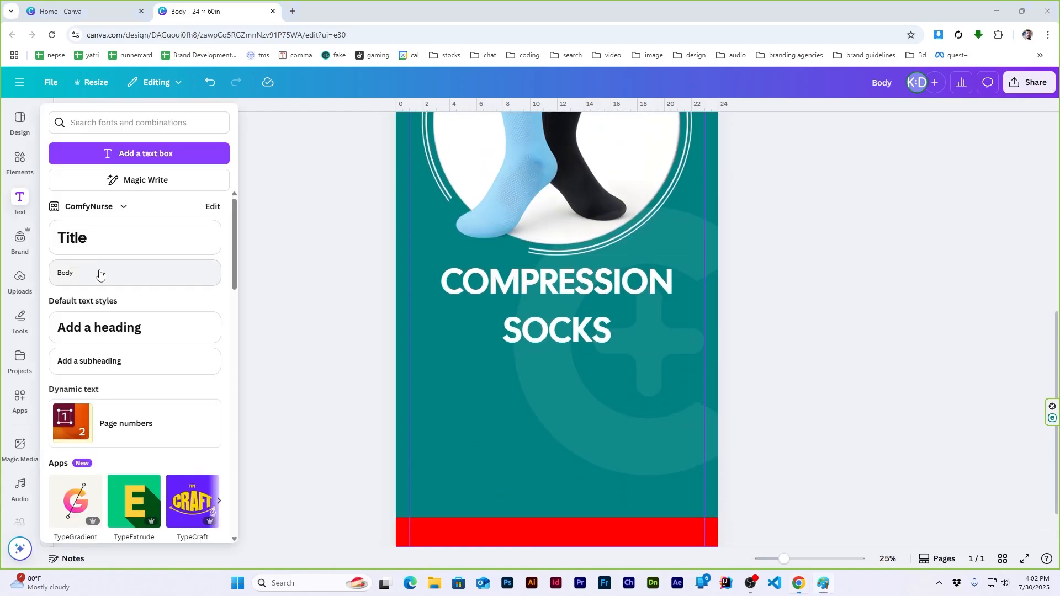
left_click(99, 274)
left_click_drag(550, 318, 514, 379)
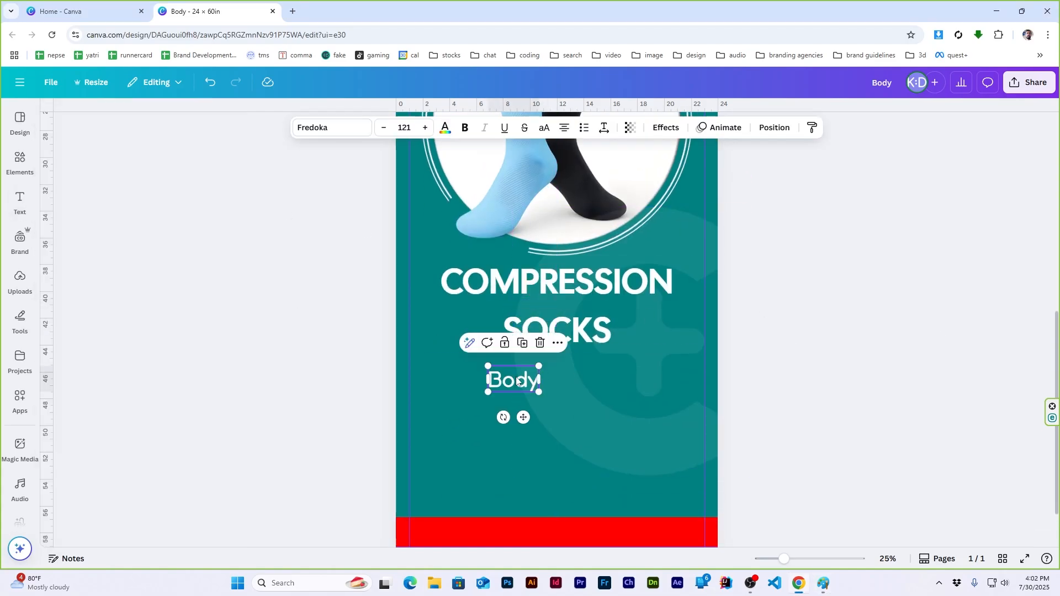
double_click(513, 379)
type("Comfort for ")
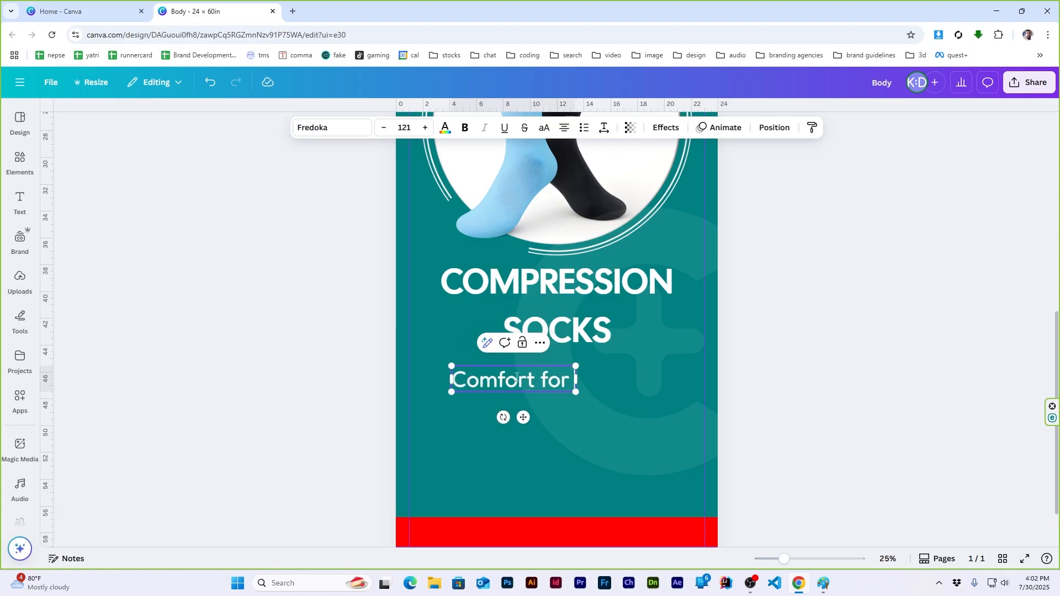
type("Every Step of Your Day")
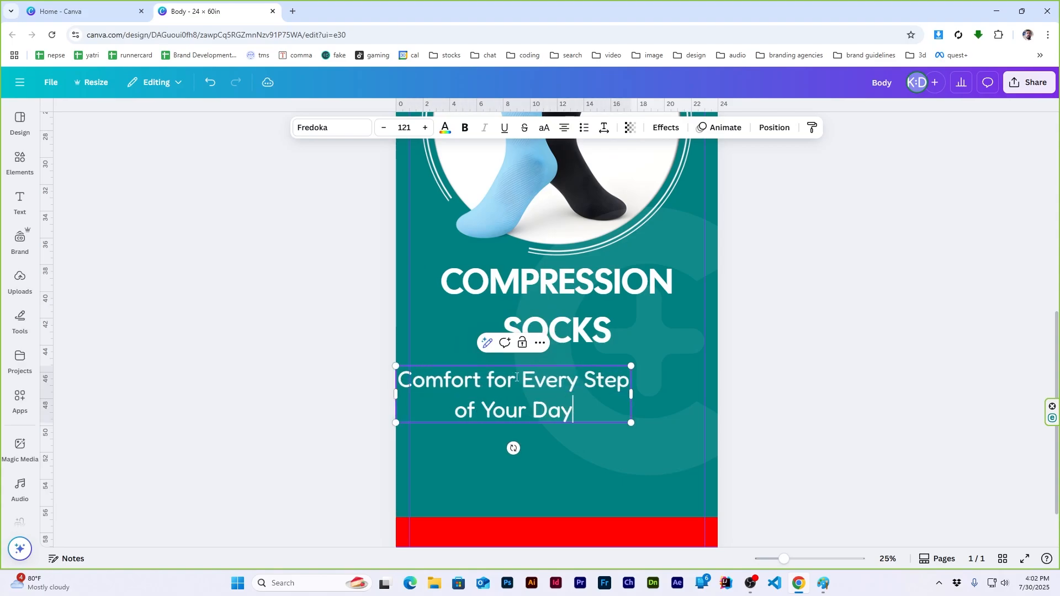
Reduce the slogan's font size so it fits on one line and move it to the center beneath the title
key("ctrl+a")
left_click(385, 128)
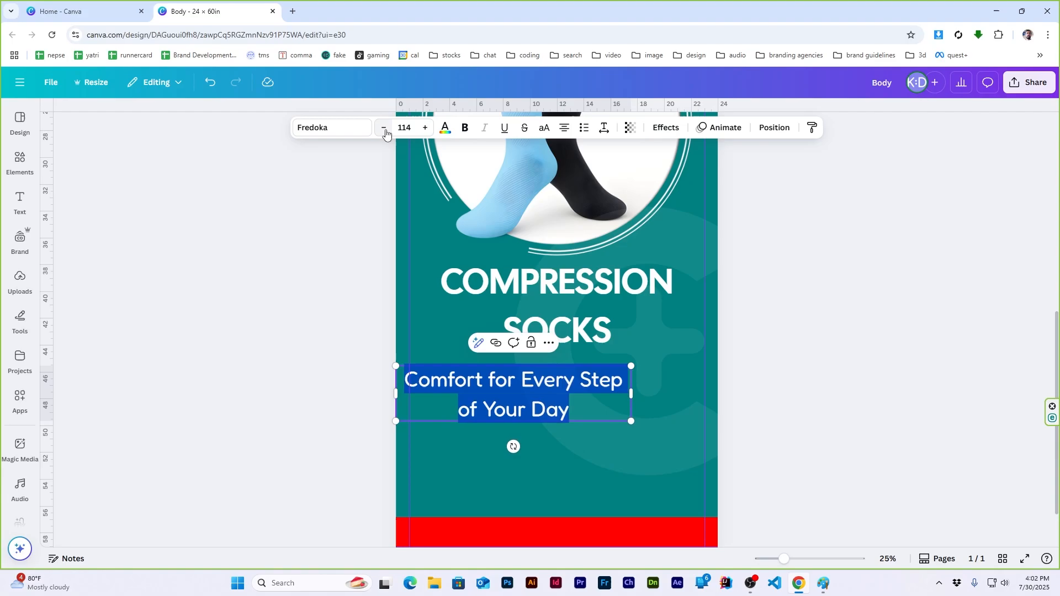
left_click(406, 127)
key("Return")
left_click(832, 310)
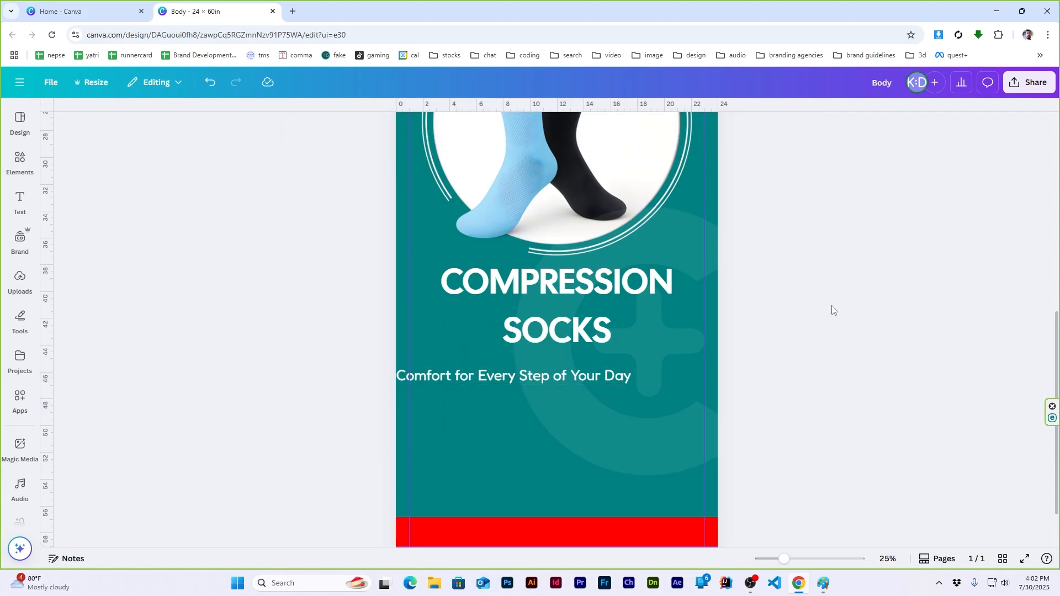
left_click_drag(530, 374, 566, 374)
left_click(792, 353)
Add a rectangle shape over the slogan and trim its height to a thin bar that just encloses the text
mouse_move(20, 164)
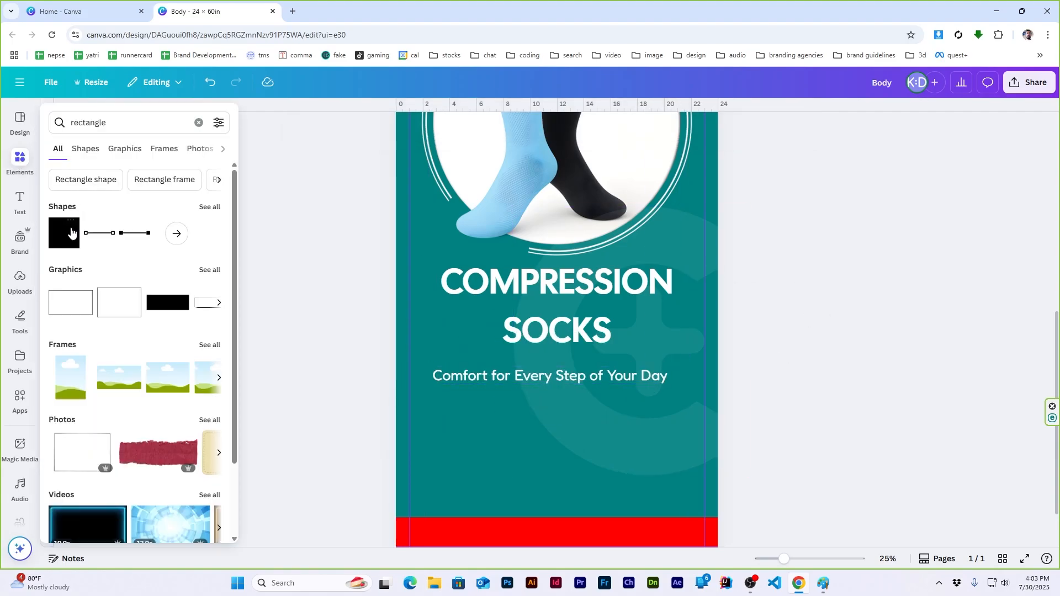
left_click(70, 232)
left_click_drag(568, 179, 678, 378)
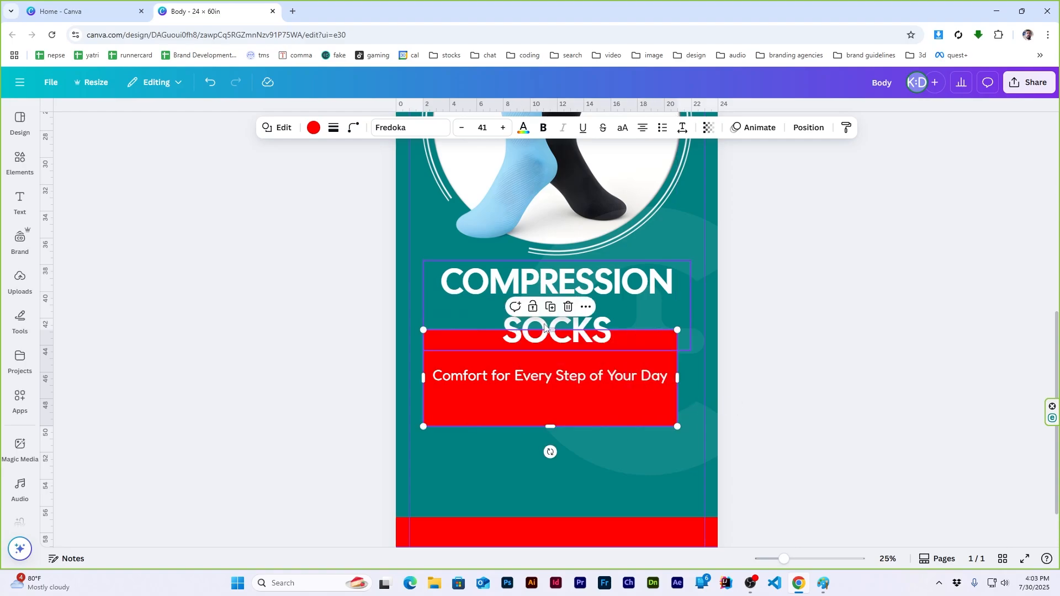
left_click_drag(550, 330, 563, 364)
Turn the slogan's rectangle into an unfilled pill frame with fully rounded corners and a solid white outline of weight 10
left_click(313, 128)
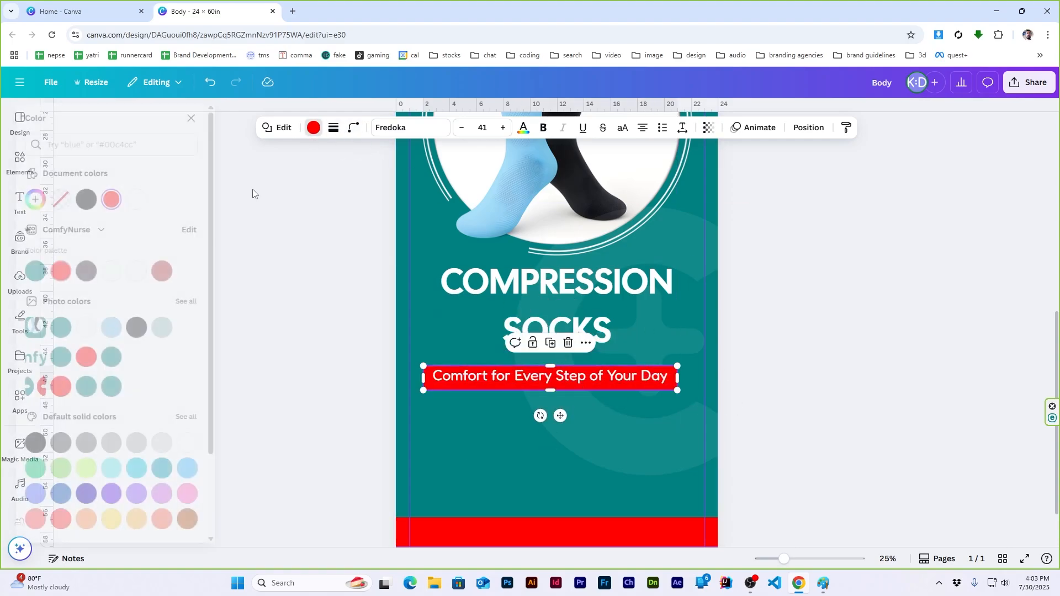
left_click(84, 200)
left_click(333, 128)
left_click_drag(264, 205, 274, 213)
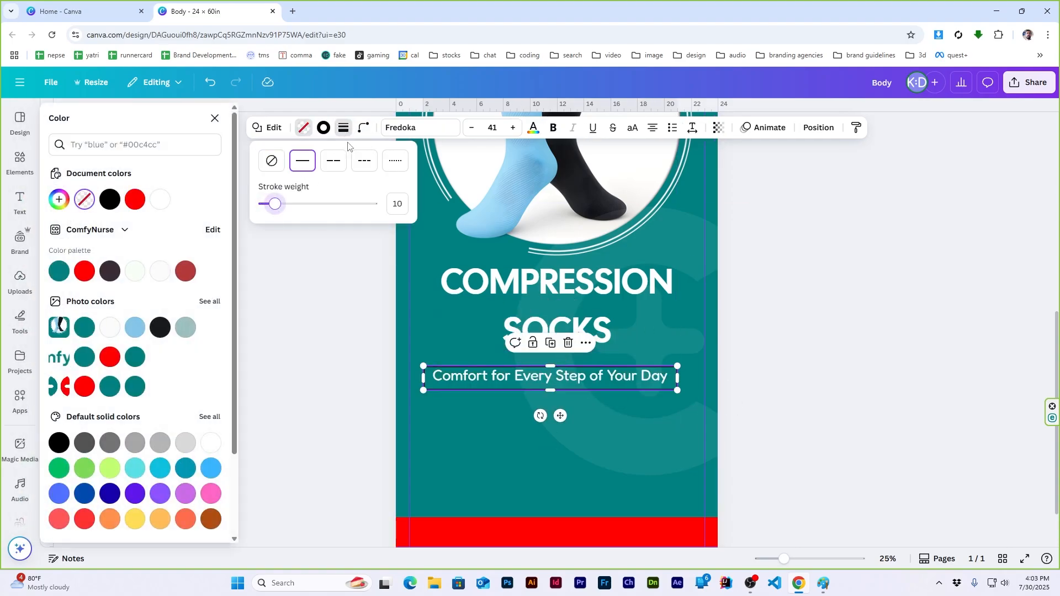
left_click(364, 128)
left_click_drag(319, 174, 388, 172)
left_click(323, 129)
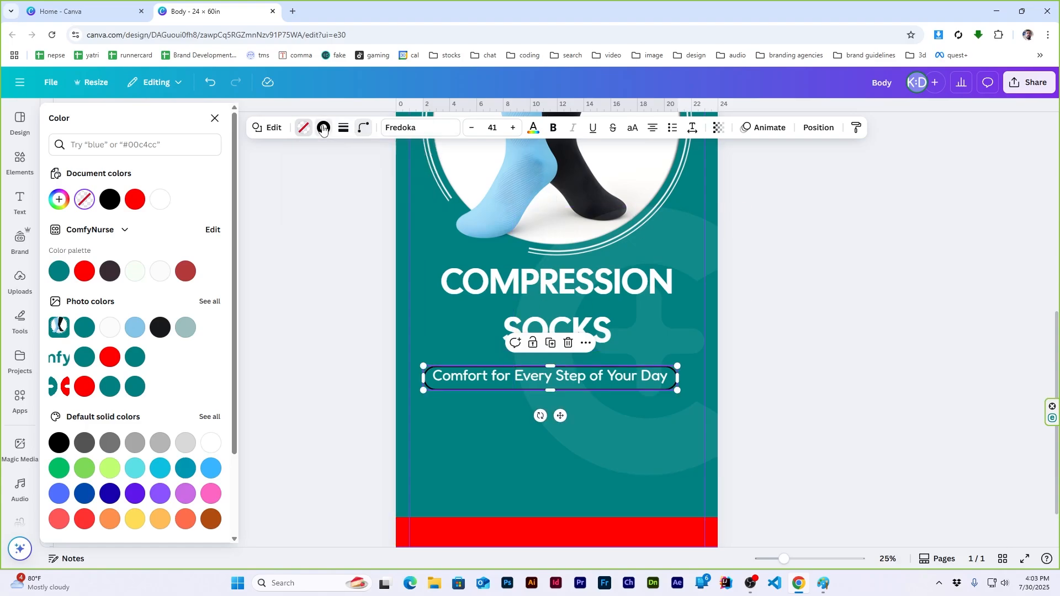
left_click(134, 199)
left_click(690, 410)
Align the slogan text to the middle of its frame, group the two, and center the group horizontally on the page
left_click(528, 381)
left_click(528, 388, "shift")
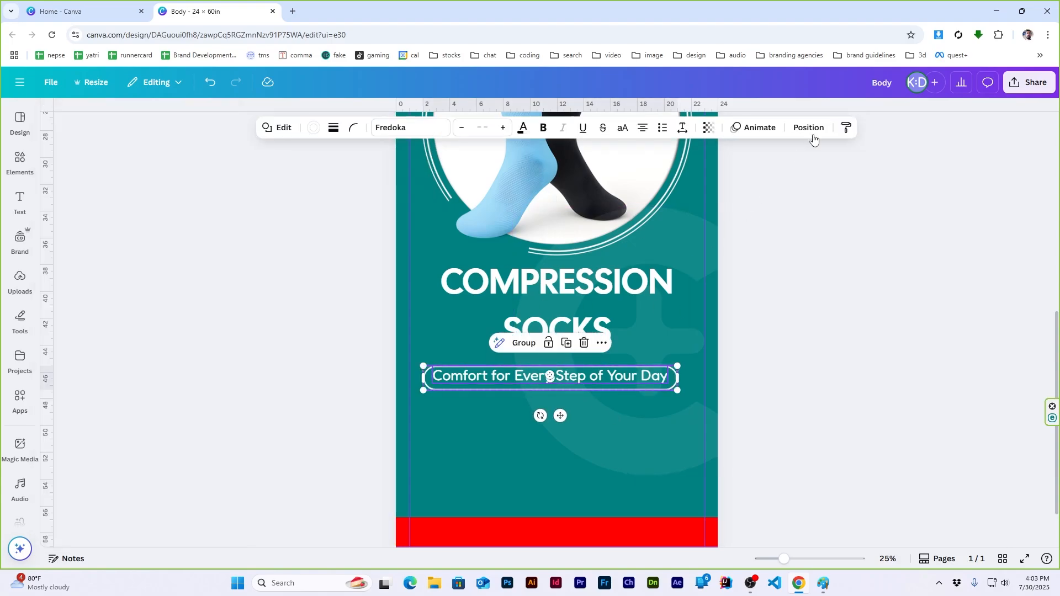
left_click(809, 128)
left_click(88, 281)
key("ctrl+g")
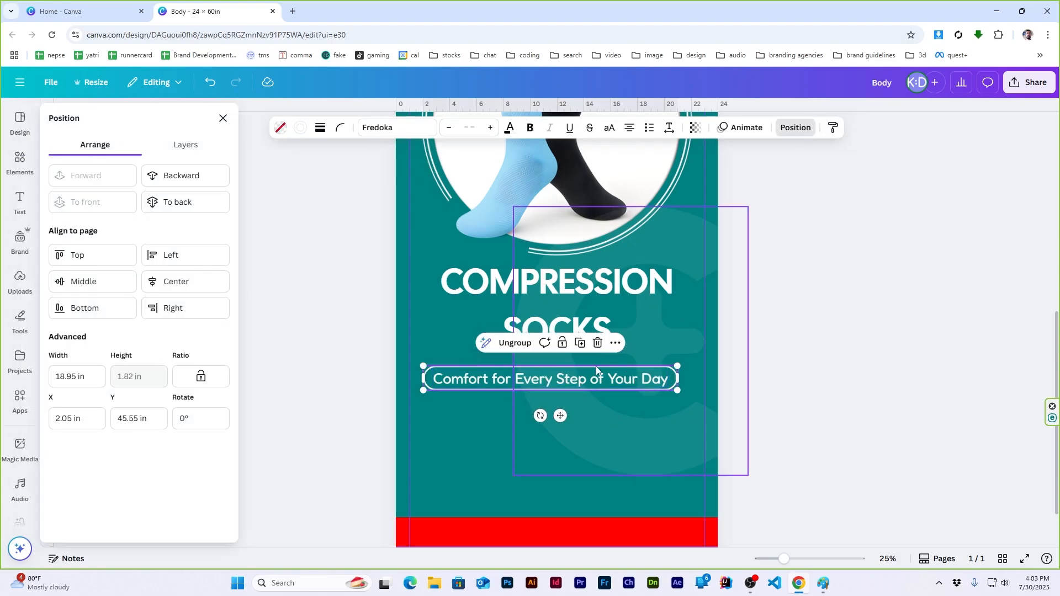
left_click(183, 283)
Tighten the line spacing of the COMPRESSION SOCKS title and move the framed slogan up closer beneath it
left_click(458, 287)
left_click(223, 118)
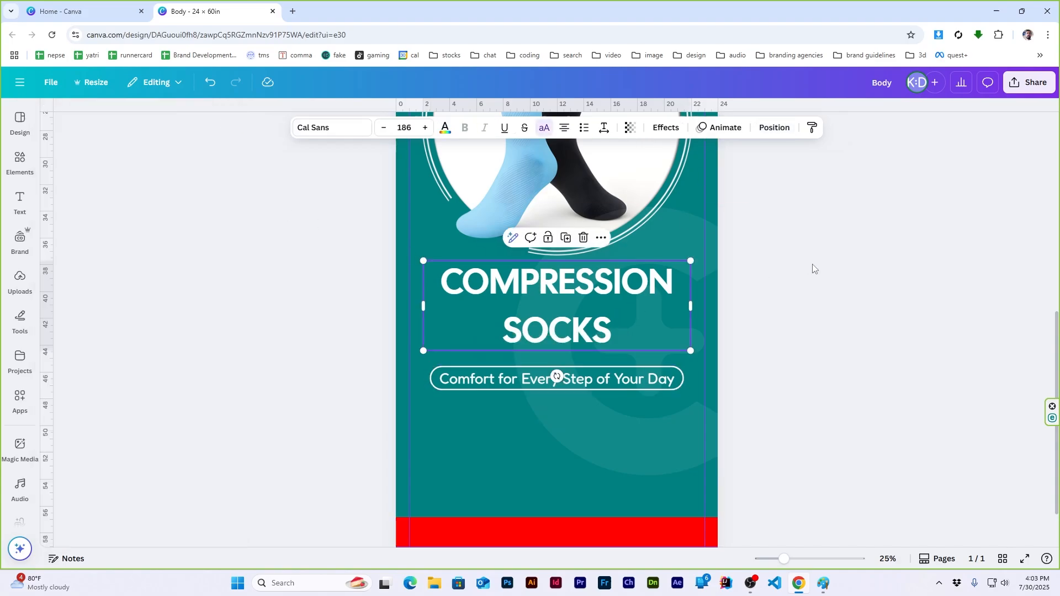
left_click(603, 129)
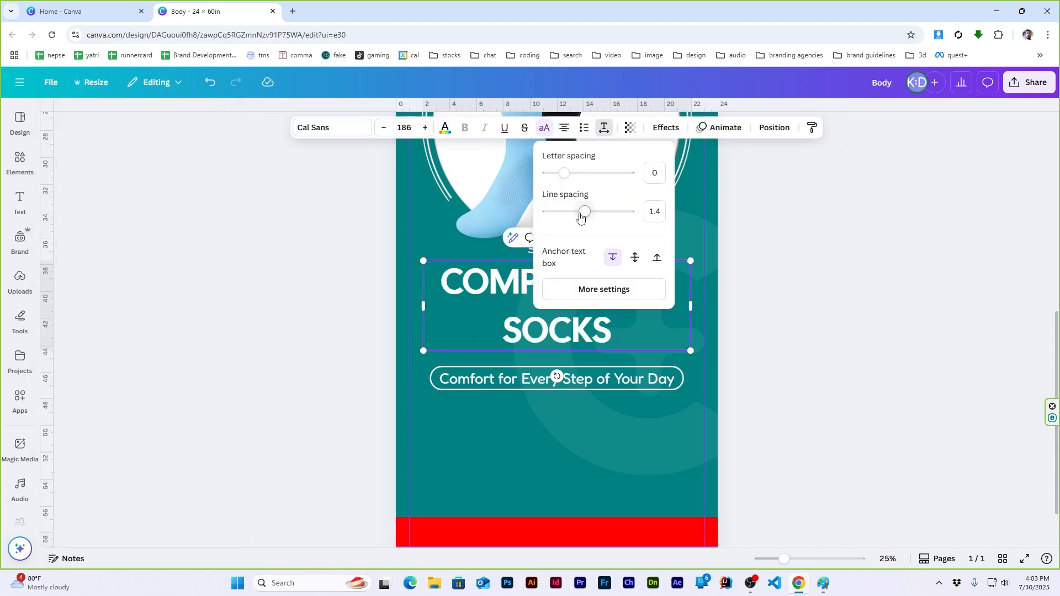
left_click_drag(580, 210, 568, 211)
left_click(826, 287)
left_click(826, 287)
left_click_drag(547, 381, 545, 360)
left_click(859, 325)
Search the elements library for "graduated compression"
scroll(859, 325, "down", 1)
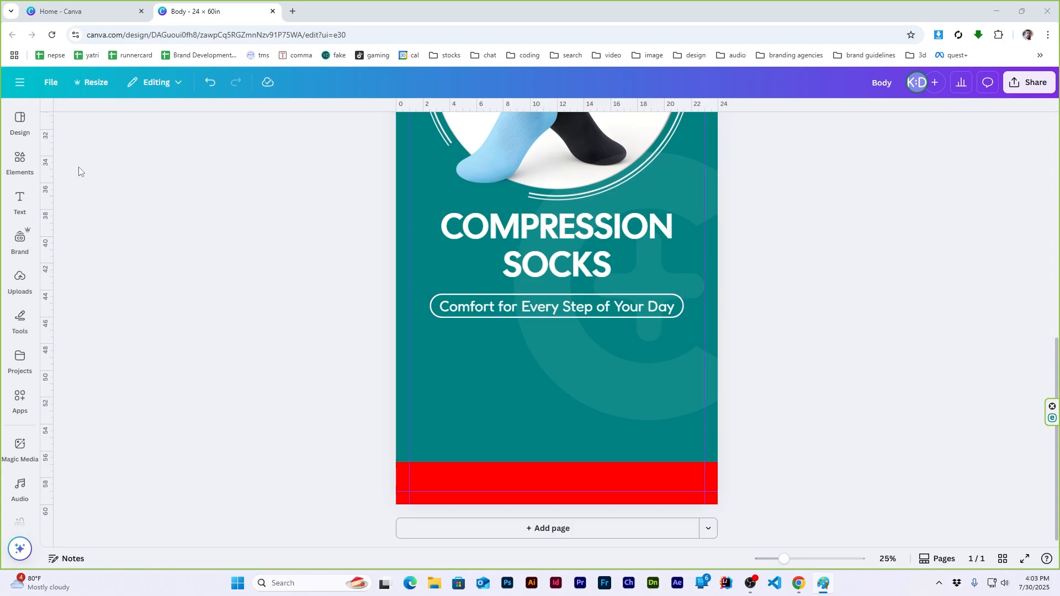
left_click(20, 160)
double_click(147, 129)
type("graduated compression")
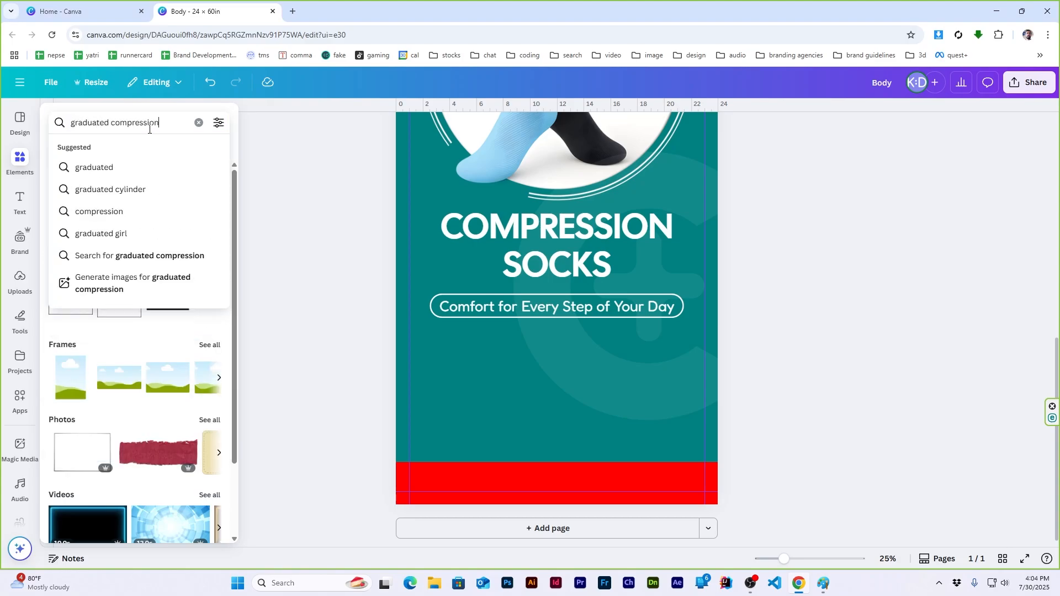
key("Return")
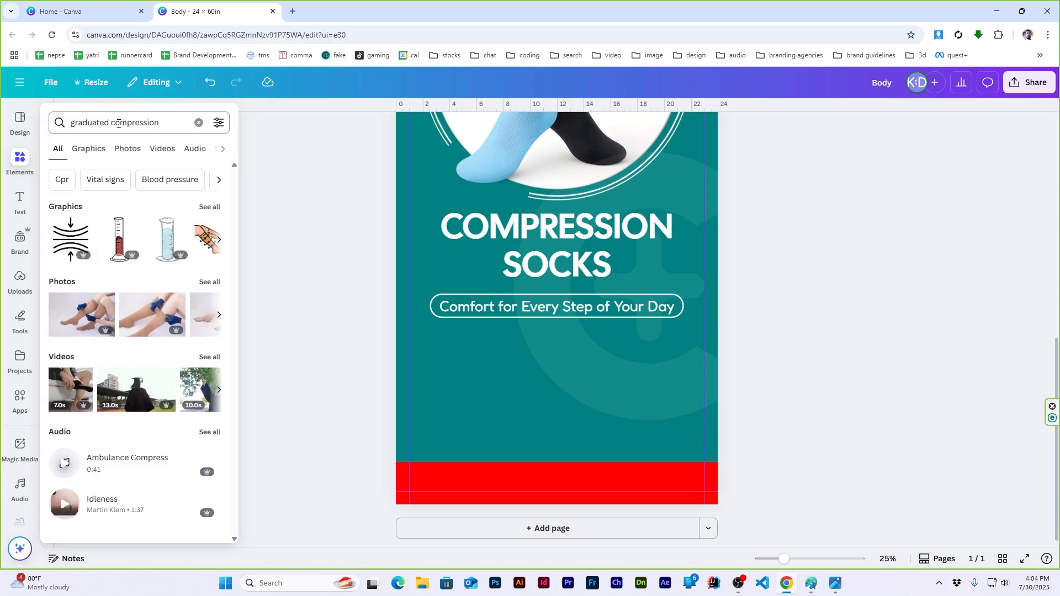
Refine the search to "graduated compression icon" and place the line-art leg with arrows graphic below the title
left_click(163, 127)
type("ico")
key("Return")
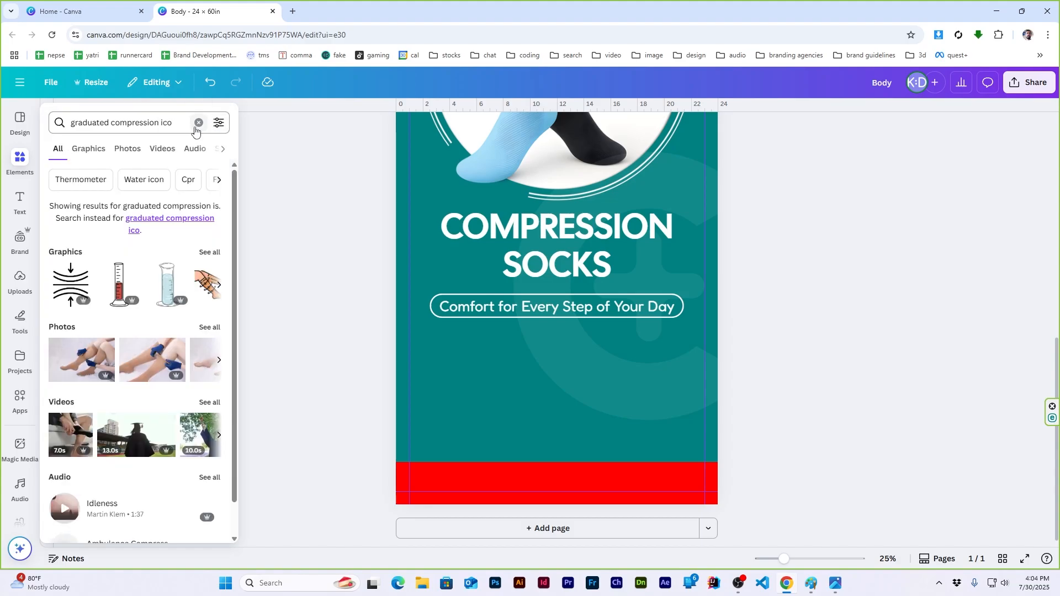
left_click(183, 120)
type("n")
key("Return")
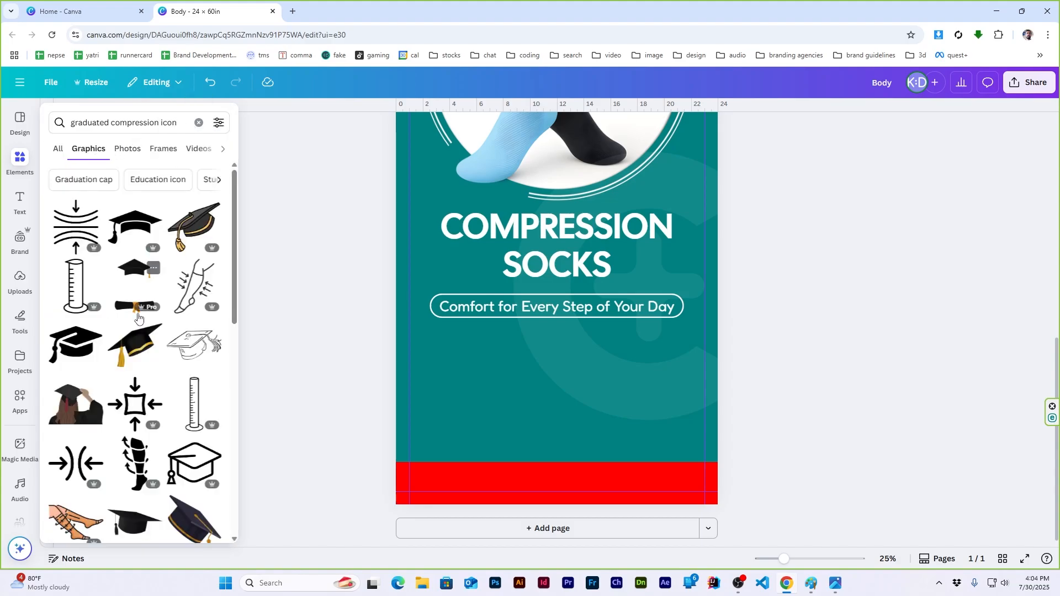
left_click(199, 295)
left_click_drag(547, 161, 544, 415)
Search the elements for "reduces swelling icon" and place the line-art foot graphic below the title
mouse_move(20, 166)
triple_click(132, 124)
type("reduces ")
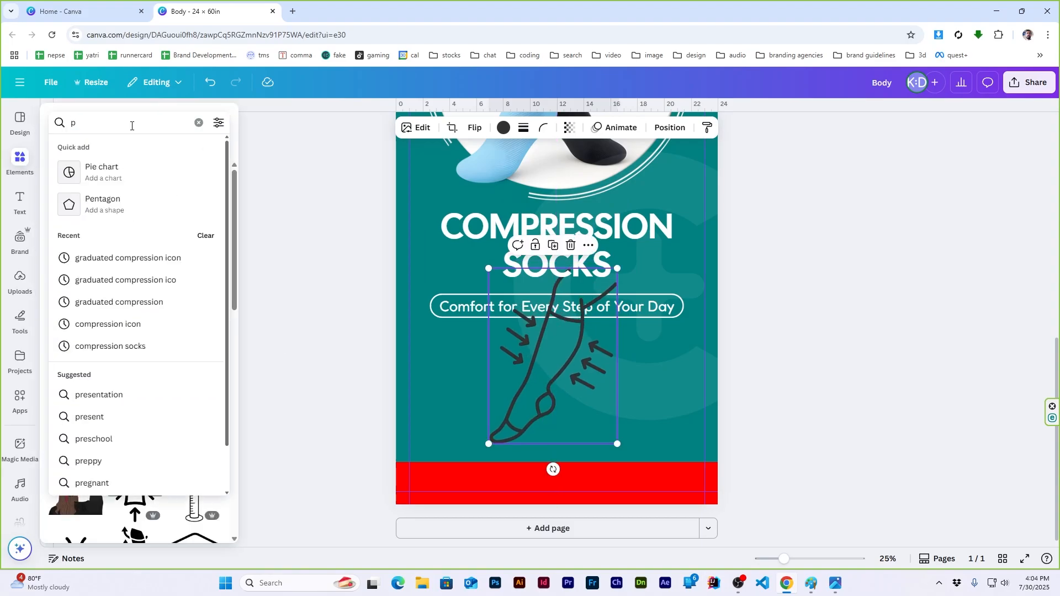
type("swelling icon")
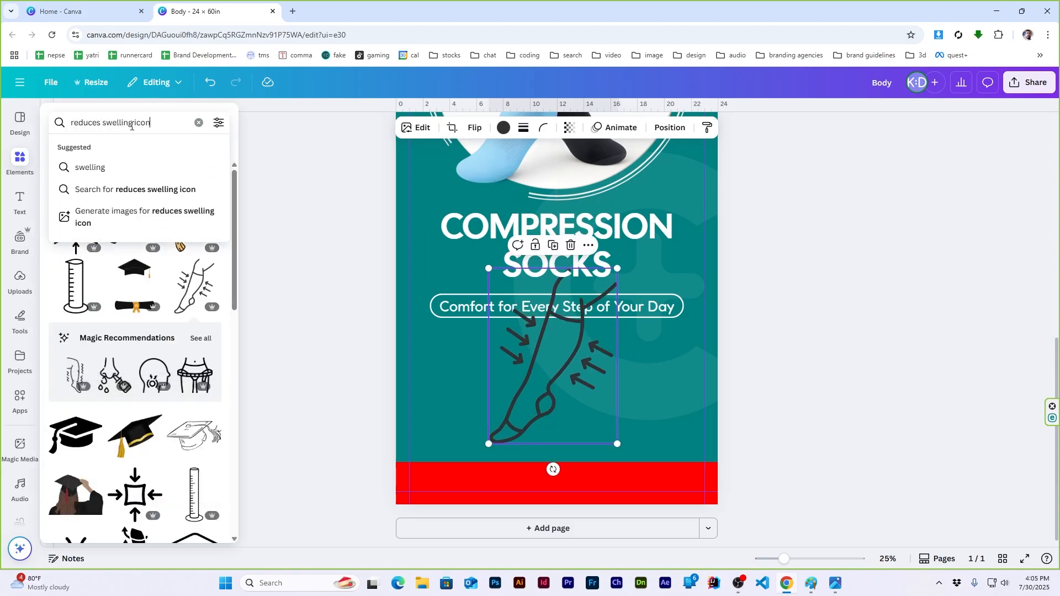
key("Return")
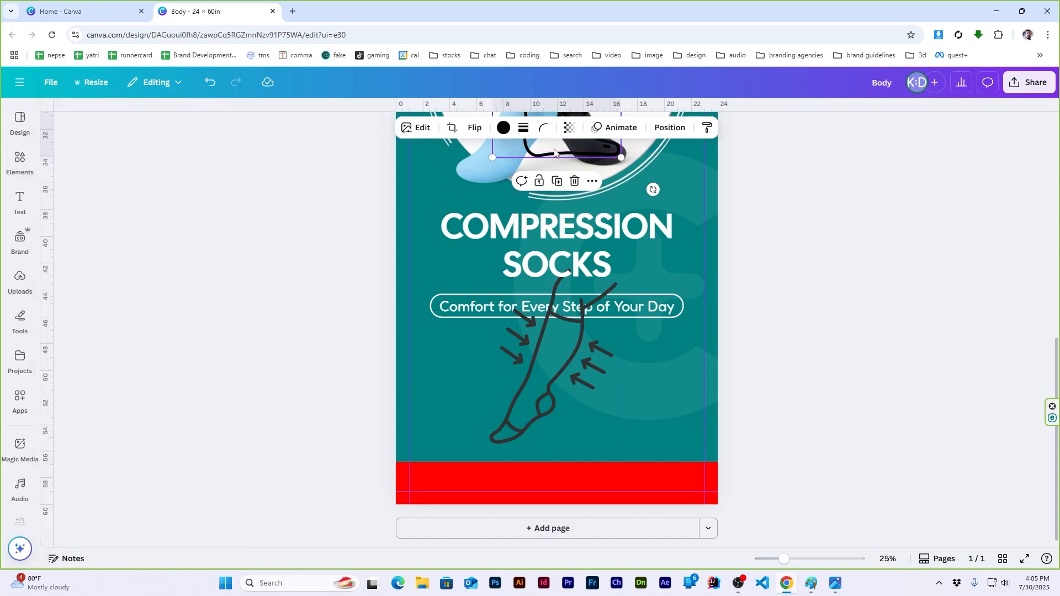
left_click_drag(555, 152, 545, 418)
Search the elements for "Relieves Leg Fatigue icon" and place the head with lotus graphic over the other two icons
mouse_move(20, 161)
double_click(112, 124)
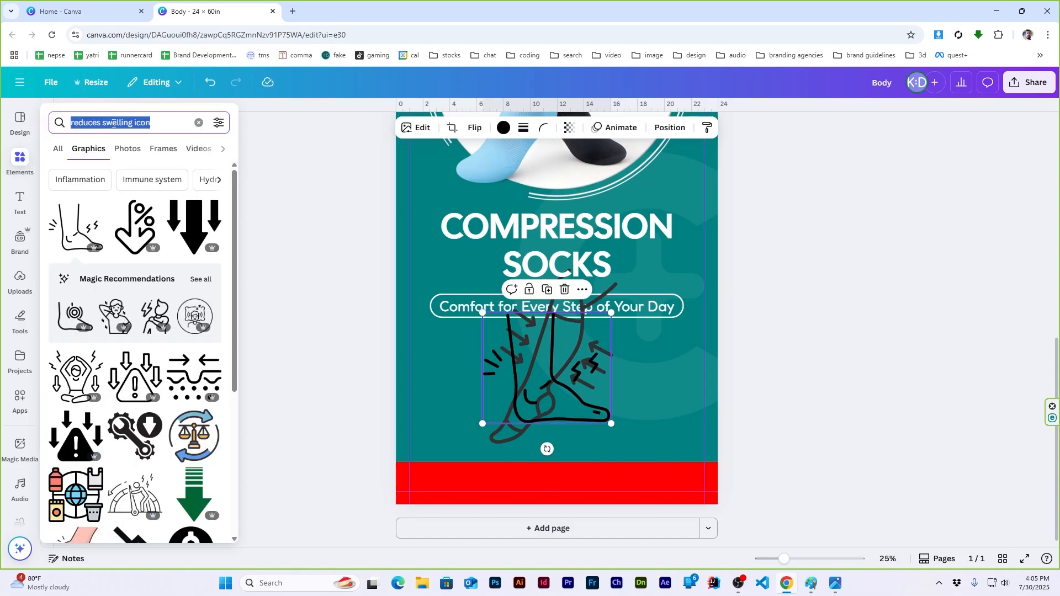
type("relieves leg")
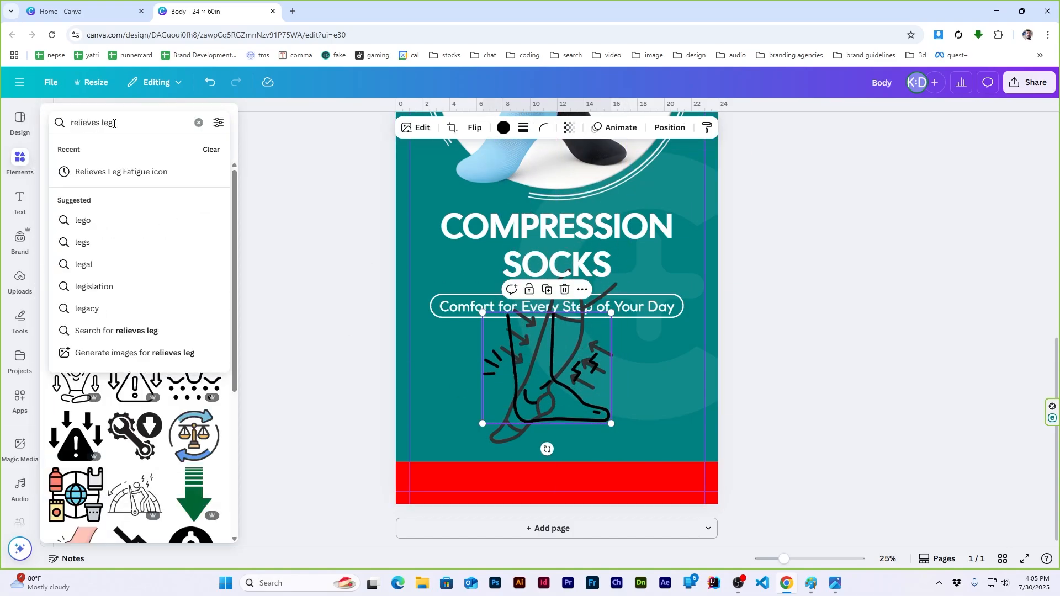
type(" fa")
left_click(133, 174)
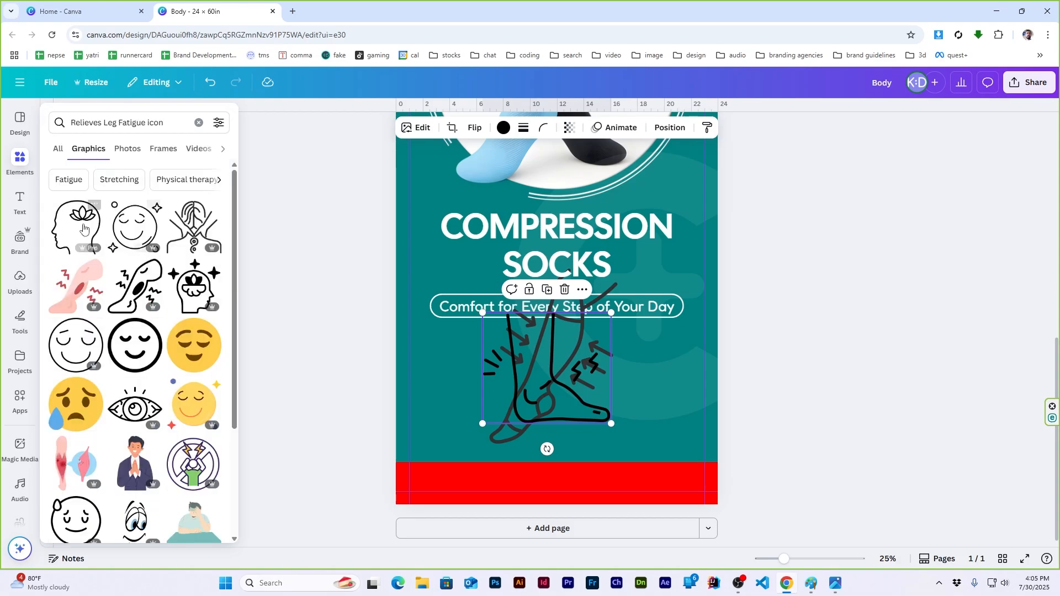
left_click_drag(74, 237, 532, 422)
Lock the logo watermark so that only the icons can be selected together
left_click_drag(455, 398, 520, 423)
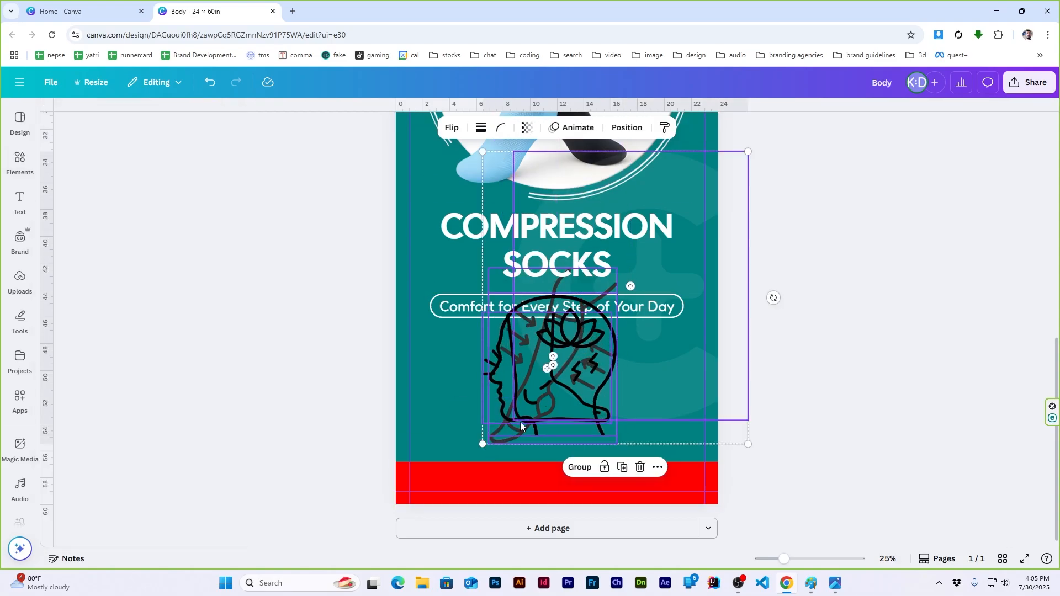
left_click(833, 364)
left_click(690, 365)
right_click(690, 366)
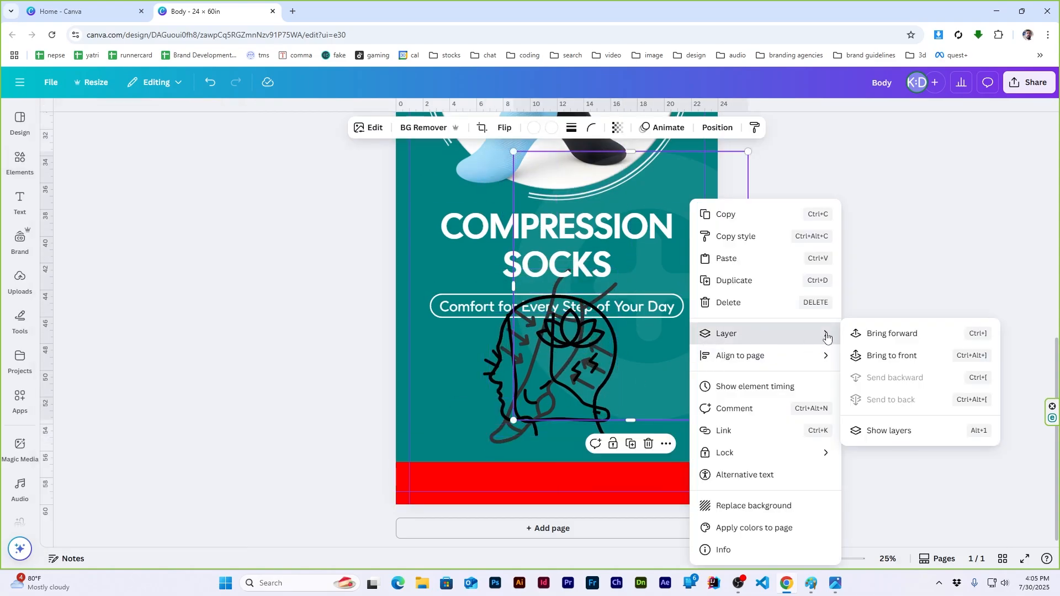
left_click(740, 453)
Select the three icons, align their centers, and scale them down together to small icon size below the slogan
left_click_drag(446, 366, 567, 397)
left_click(630, 127)
left_click(177, 282)
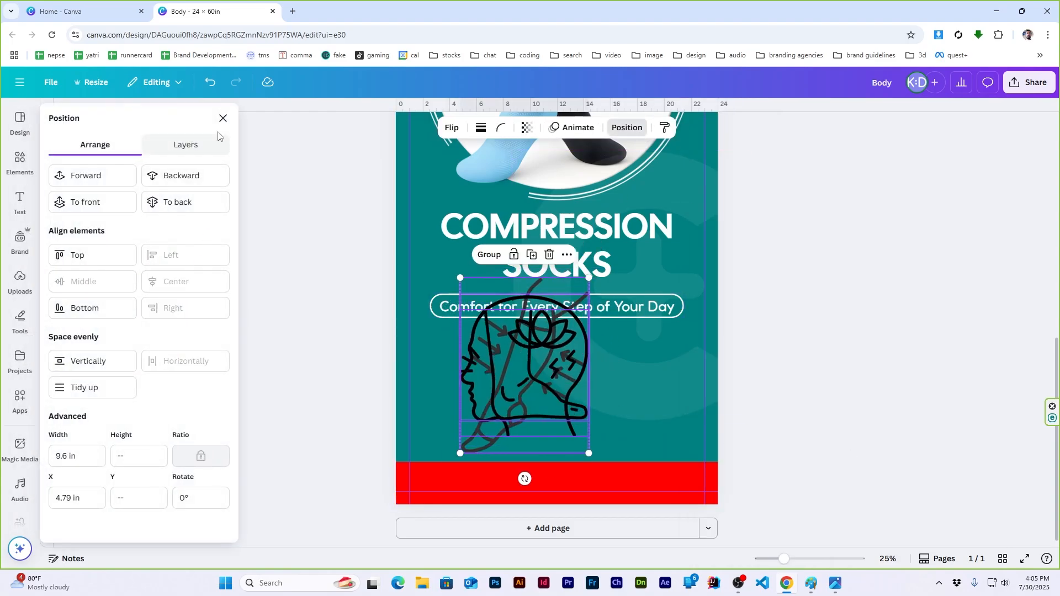
left_click(583, 299)
left_click_drag(584, 283, 540, 377)
Spread the icons in a row below the slogan in the order compression leg, foot, head with lotus
left_click_drag(461, 378, 628, 382)
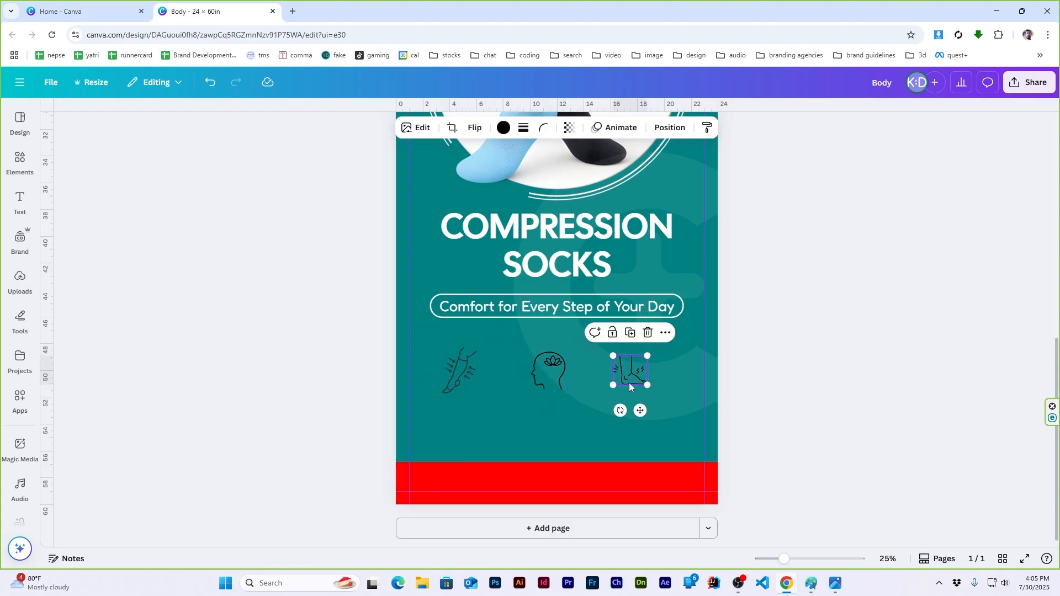
left_click_drag(551, 376, 691, 377)
left_click_drag(618, 381, 545, 381)
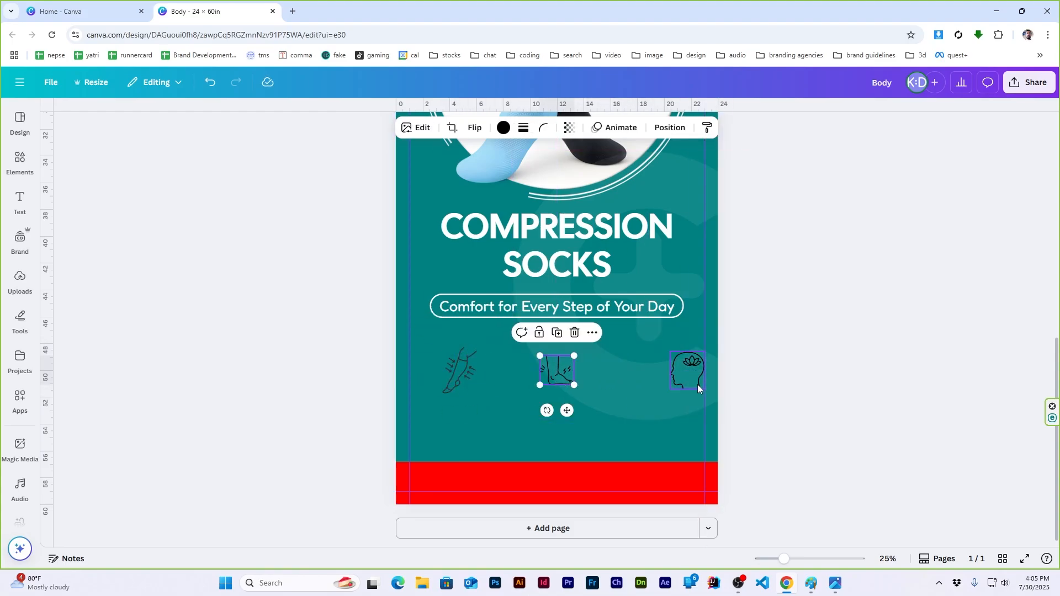
left_click_drag(695, 384, 651, 383)
Recolor the leg, foot and head icons white
left_click(460, 370)
left_click(503, 128)
left_click(159, 199)
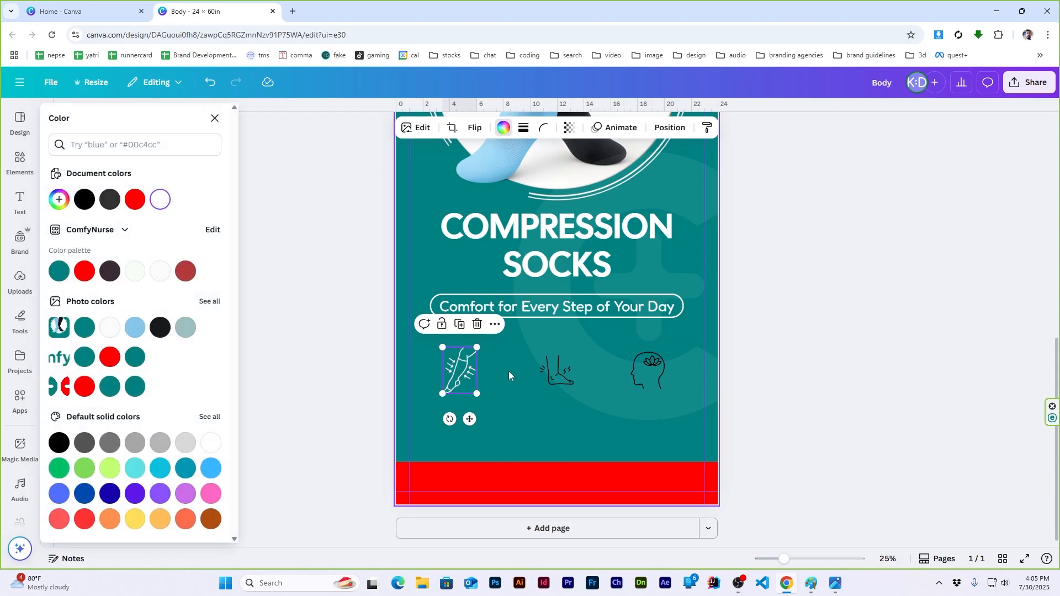
left_click(553, 371)
left_click(155, 199)
left_click(647, 374)
left_click(159, 199)
left_click(789, 353)
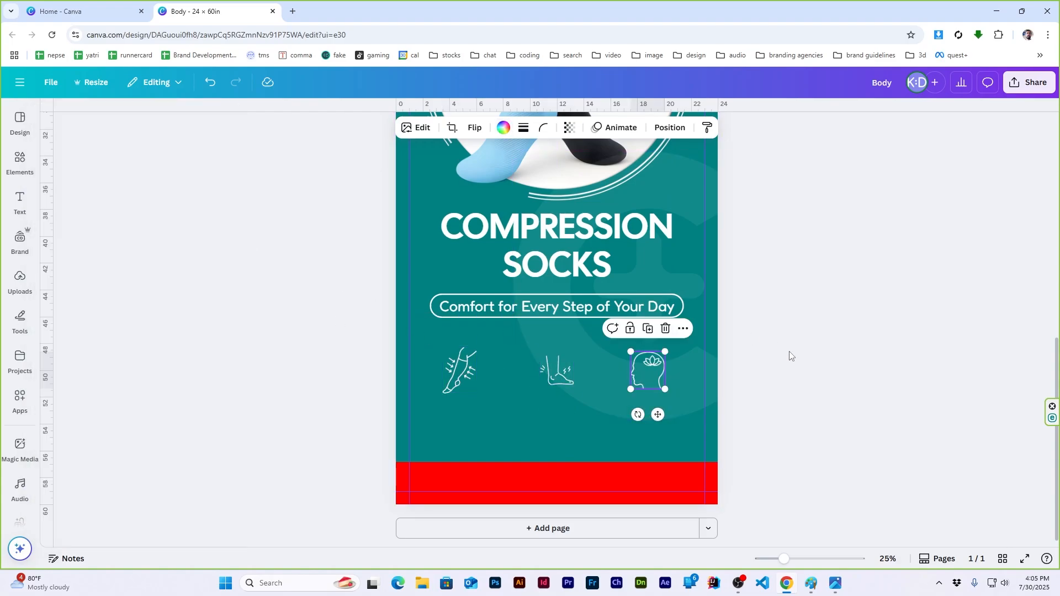
Search all elements for "circle" and place a circle shape over the compression leg icon
left_click(20, 160)
left_click(123, 116)
type("circle")
key("Return")
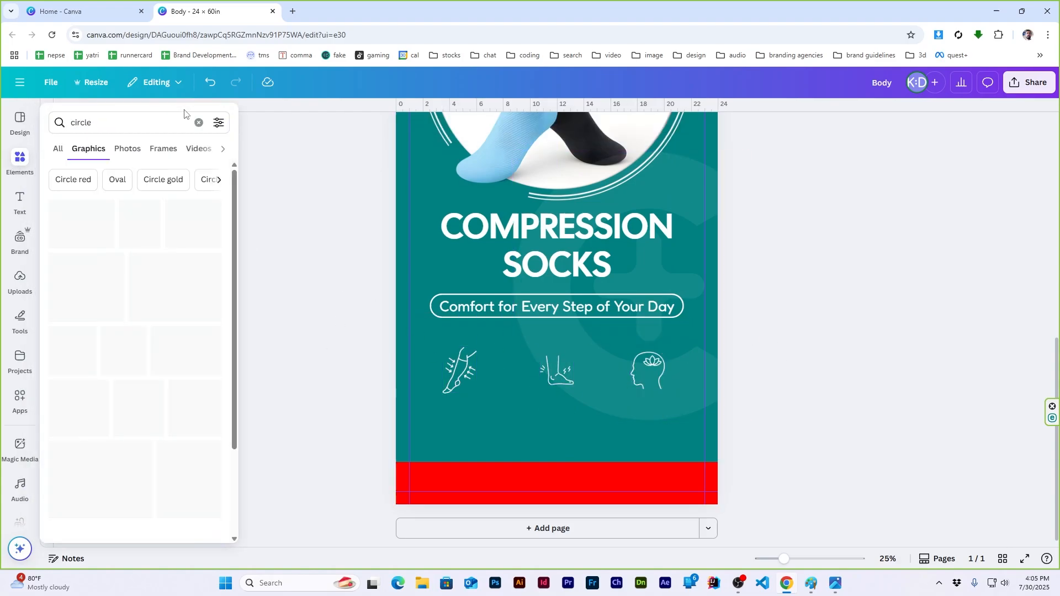
left_click(58, 149)
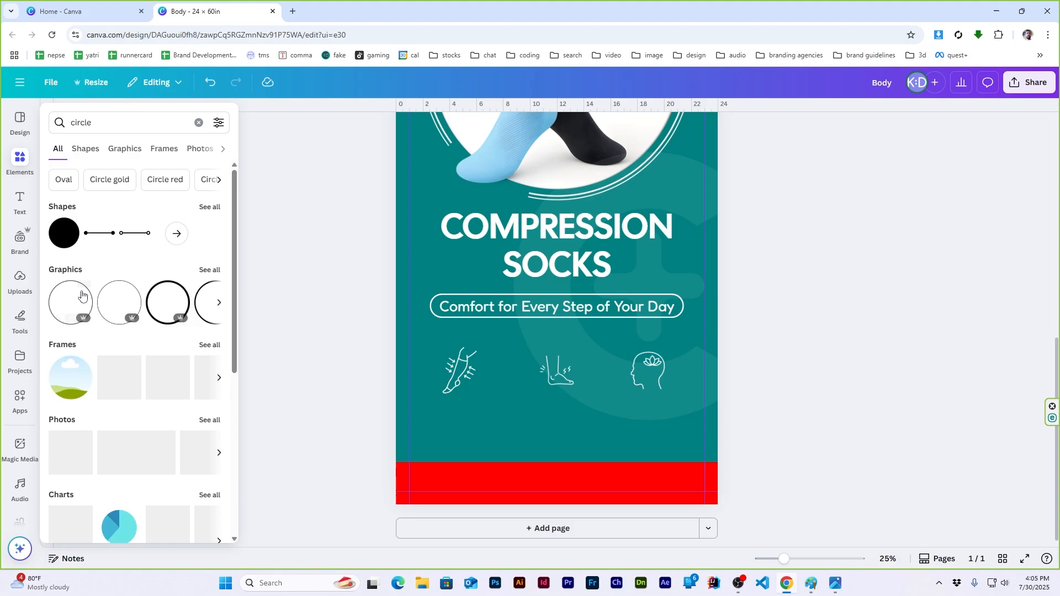
left_click(60, 240)
left_click_drag(557, 144, 465, 417)
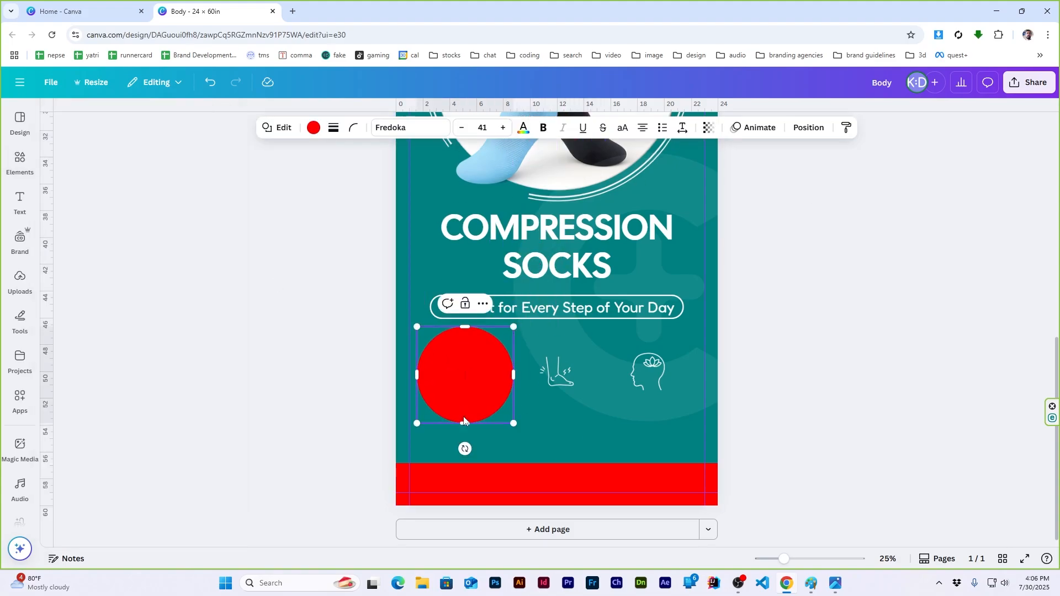
Fill the circle with white and shrink it to fit around the compression leg icon
left_click(313, 130)
left_click(156, 201)
left_click_drag(513, 327, 500, 340)
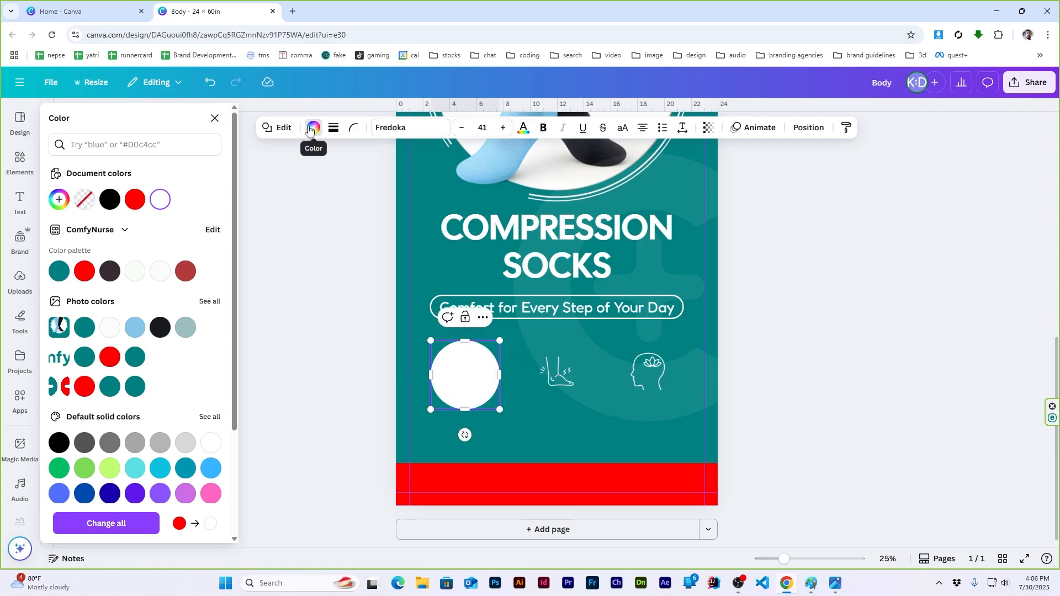
Remove the circle's fill and give it a solid white outline around the compression leg icon
left_click(85, 199)
left_click(333, 128)
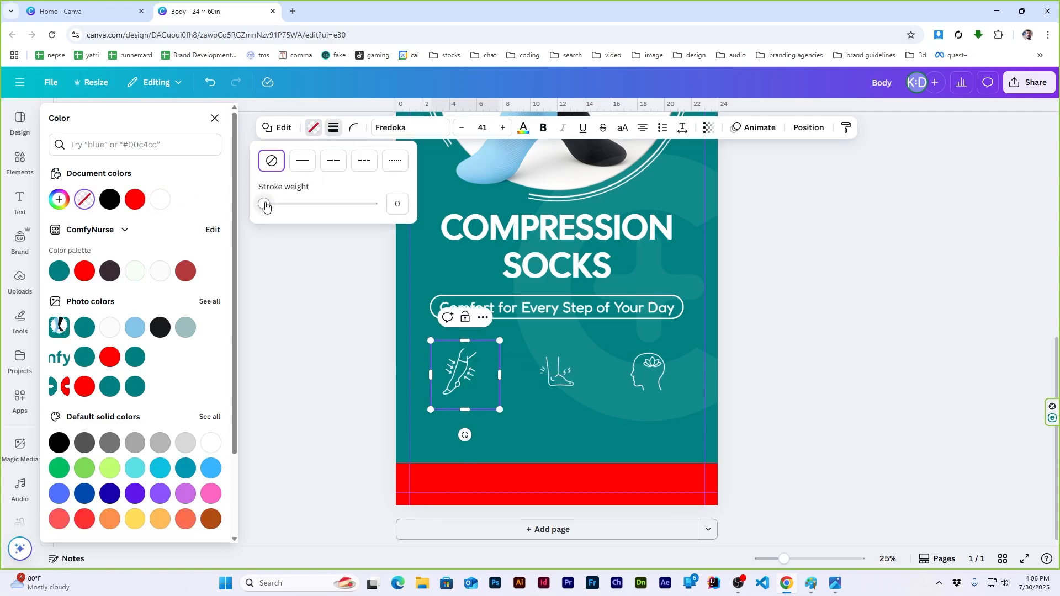
left_click_drag(264, 205, 277, 208)
left_click(323, 127)
left_click(160, 199)
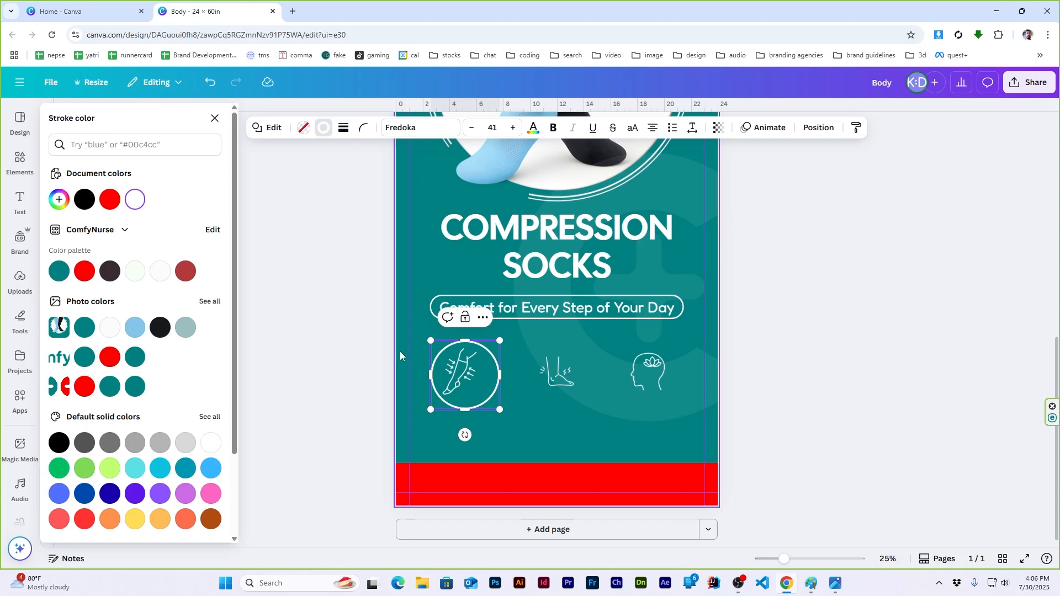
Duplicate the white circle outline around the foot icon and the head icon, in line with the first circle
left_click(483, 401)
left_click_drag(483, 401, 575, 402)
left_click_drag(575, 401, 666, 401)
left_click(768, 369)
Center the leg, foot and head icons within their circles
left_click(463, 387)
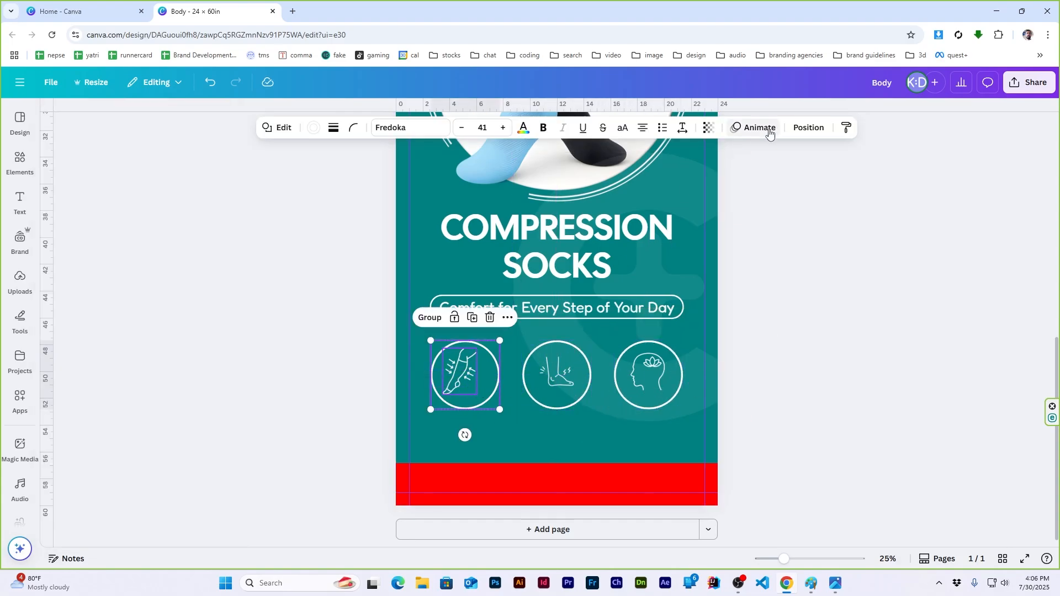
left_click(809, 127)
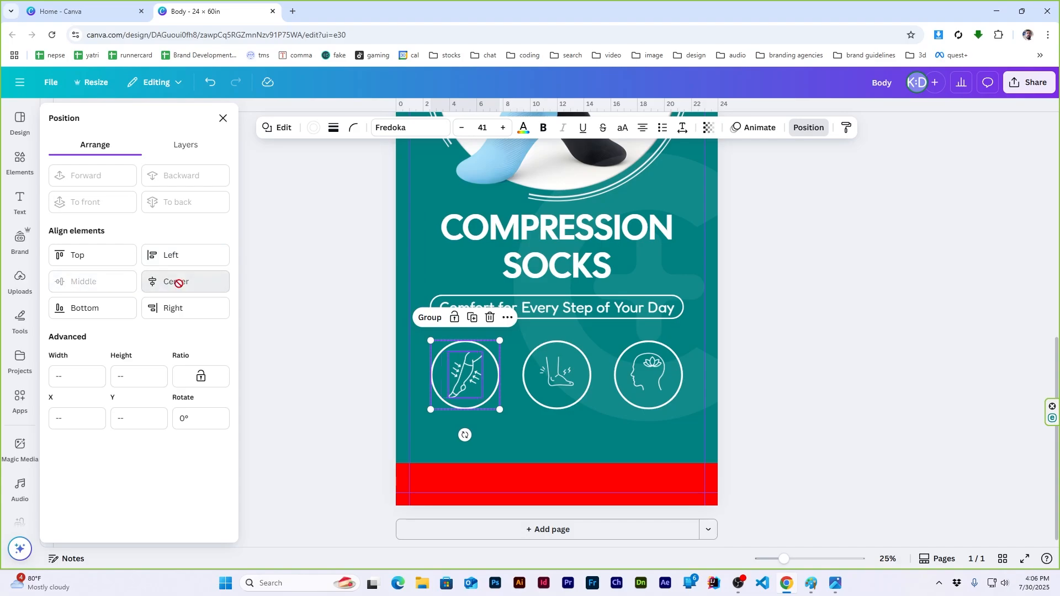
left_click(766, 380)
left_click(539, 364)
left_click(809, 127)
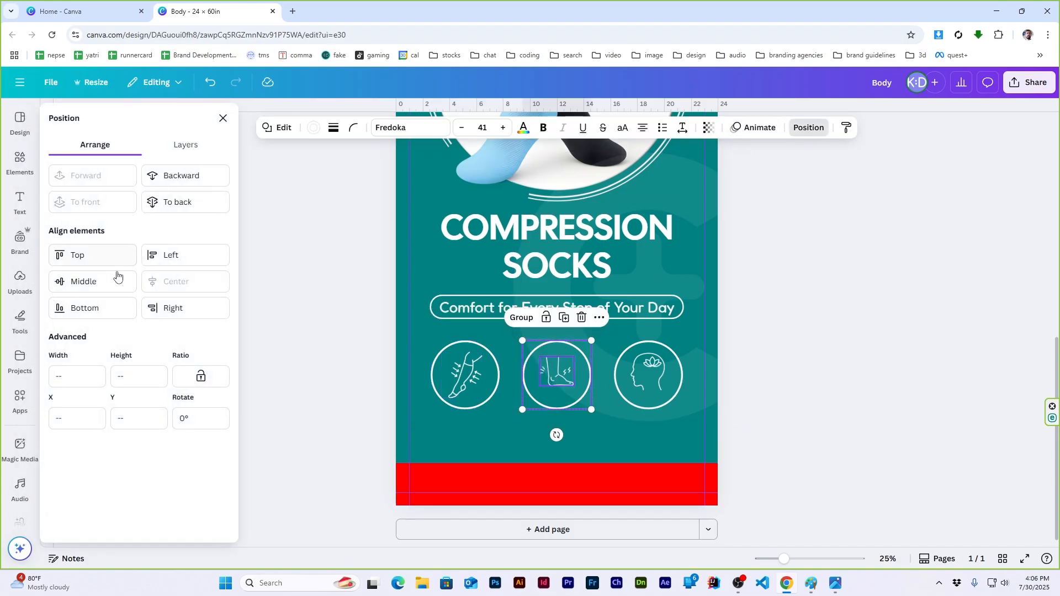
left_click(655, 363)
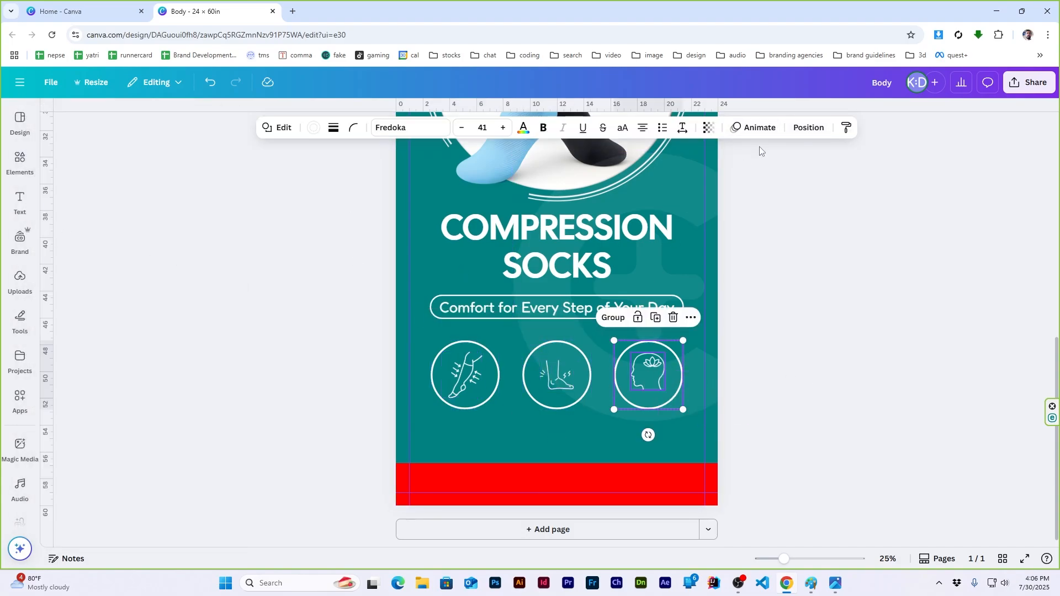
left_click(808, 128)
left_click(750, 375)
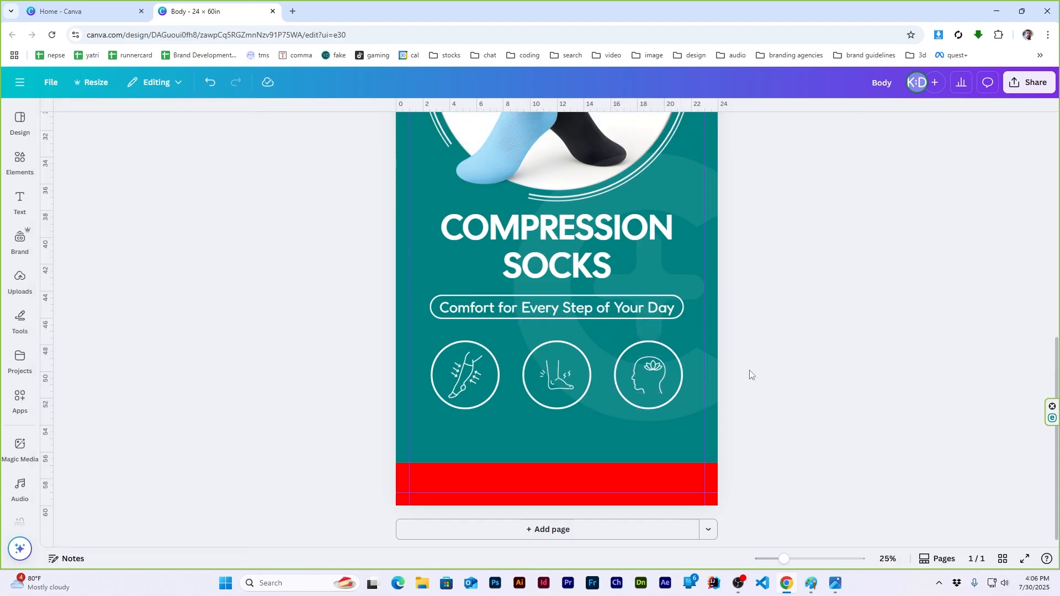
Send the circle around the foot icon backward and enlarge the foot icon to fill more of it
left_click(549, 383)
right_click(569, 382)
mouse_move(662, 377)
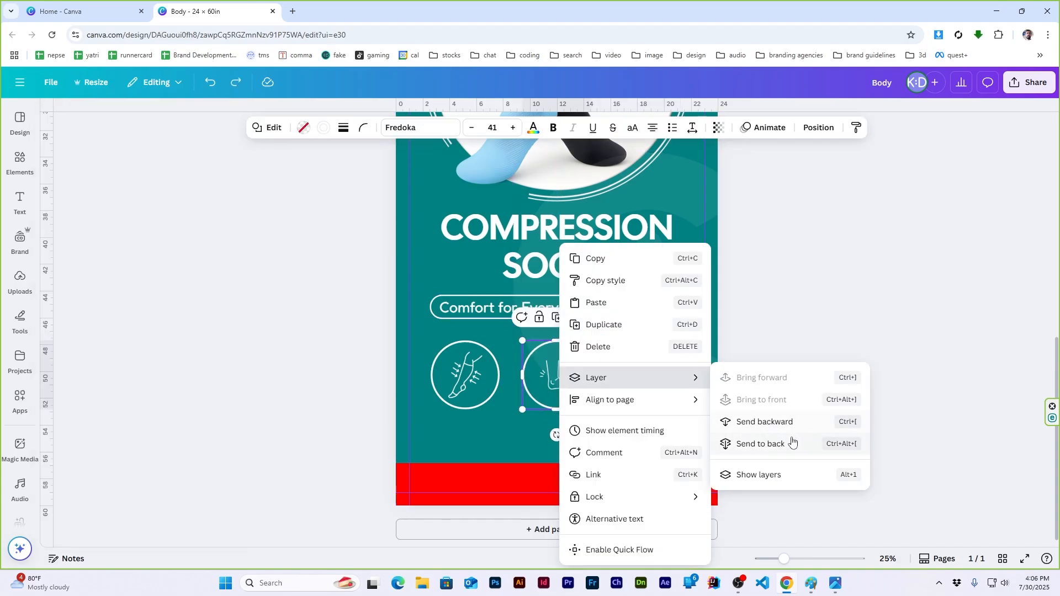
left_click(796, 424)
left_click_drag(587, 349, 577, 360)
left_click(808, 353)
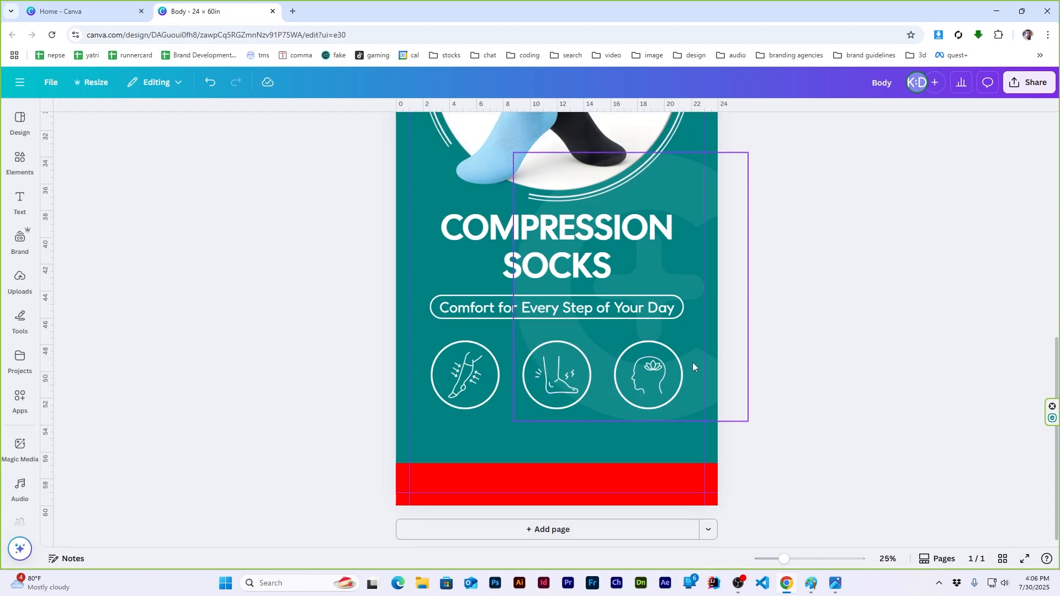
Send the circle around the head icon backward and enlarge the head icon inside it
left_click(663, 370)
right_click(638, 376)
mouse_move(738, 378)
left_click(873, 422)
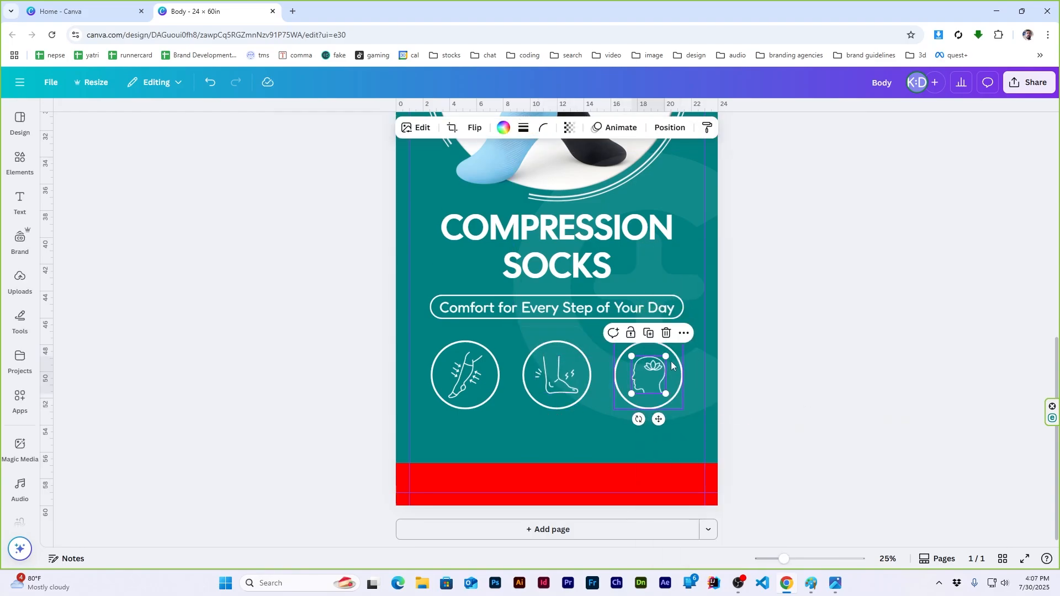
left_click_drag(666, 356, 667, 358)
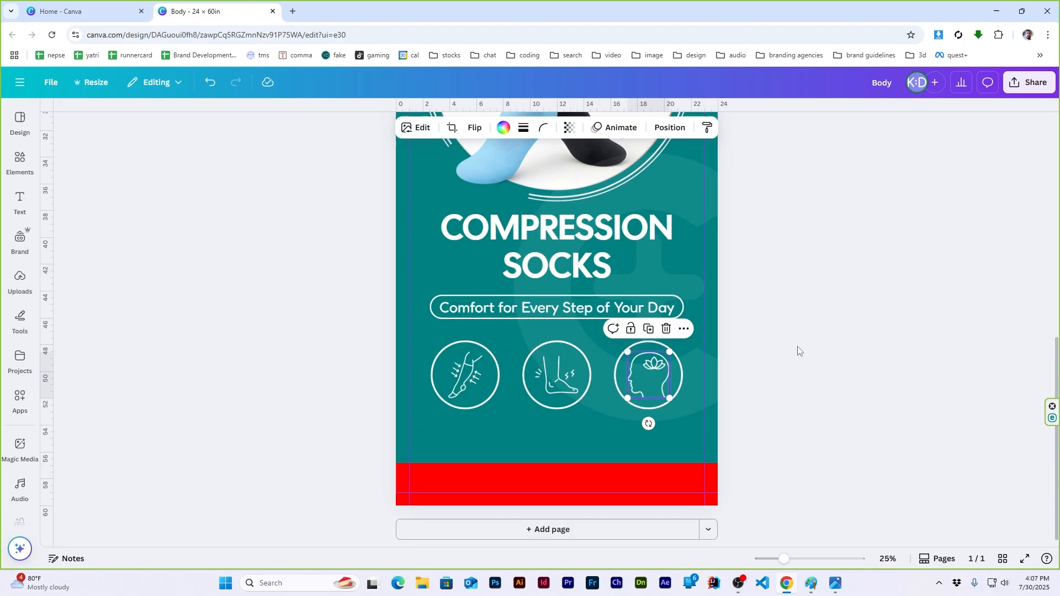
left_click(798, 351)
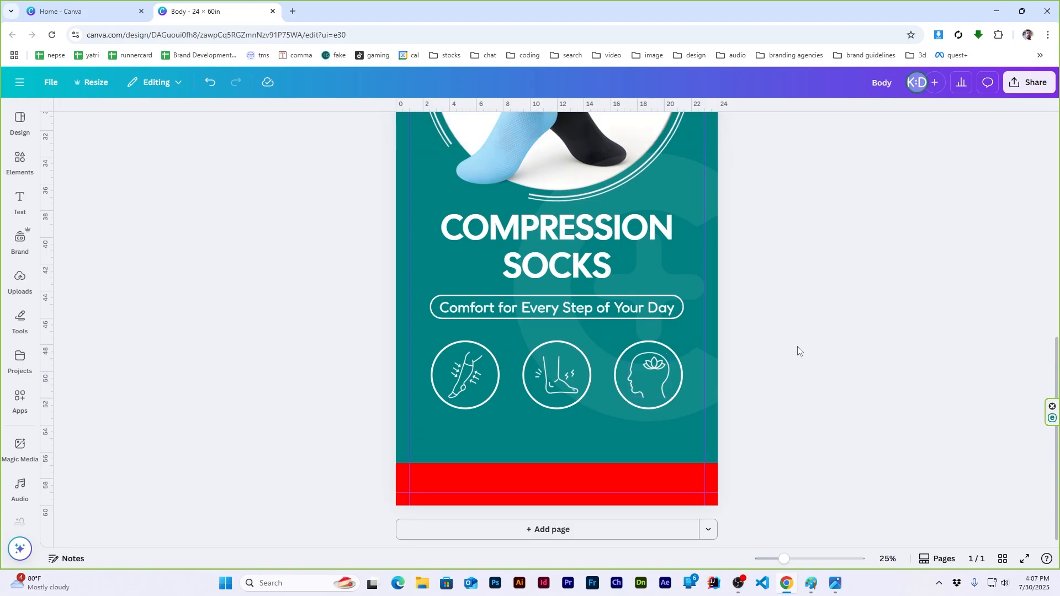
Group each of the leg, foot and head icons with its surrounding circle
left_click(469, 392)
left_click(563, 403)
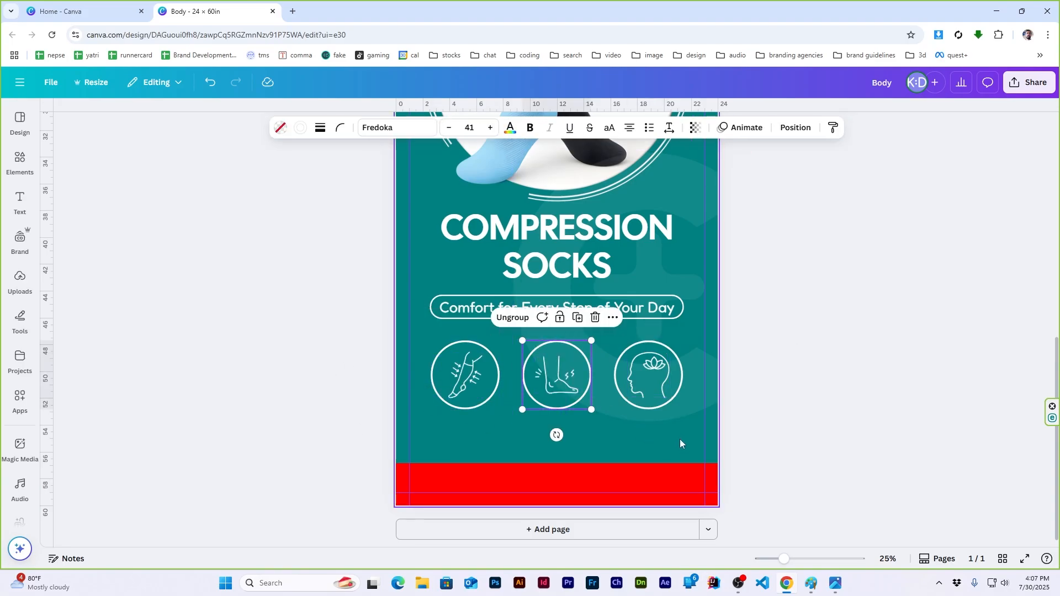
left_click(647, 372)
Select the three circled icon groups together and open their alignment and spacing options
left_click(489, 380)
left_click(643, 128)
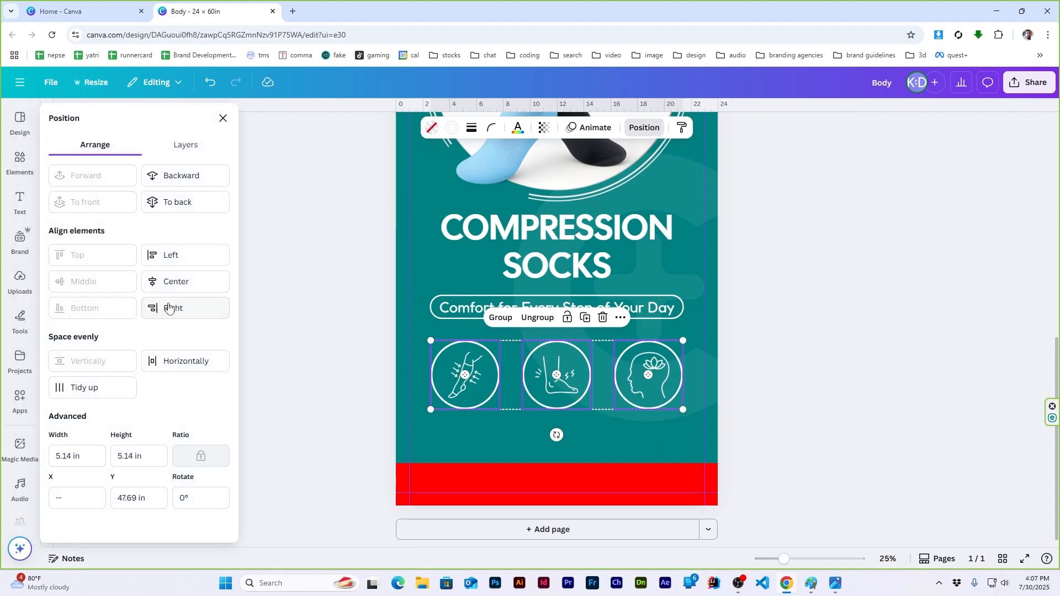